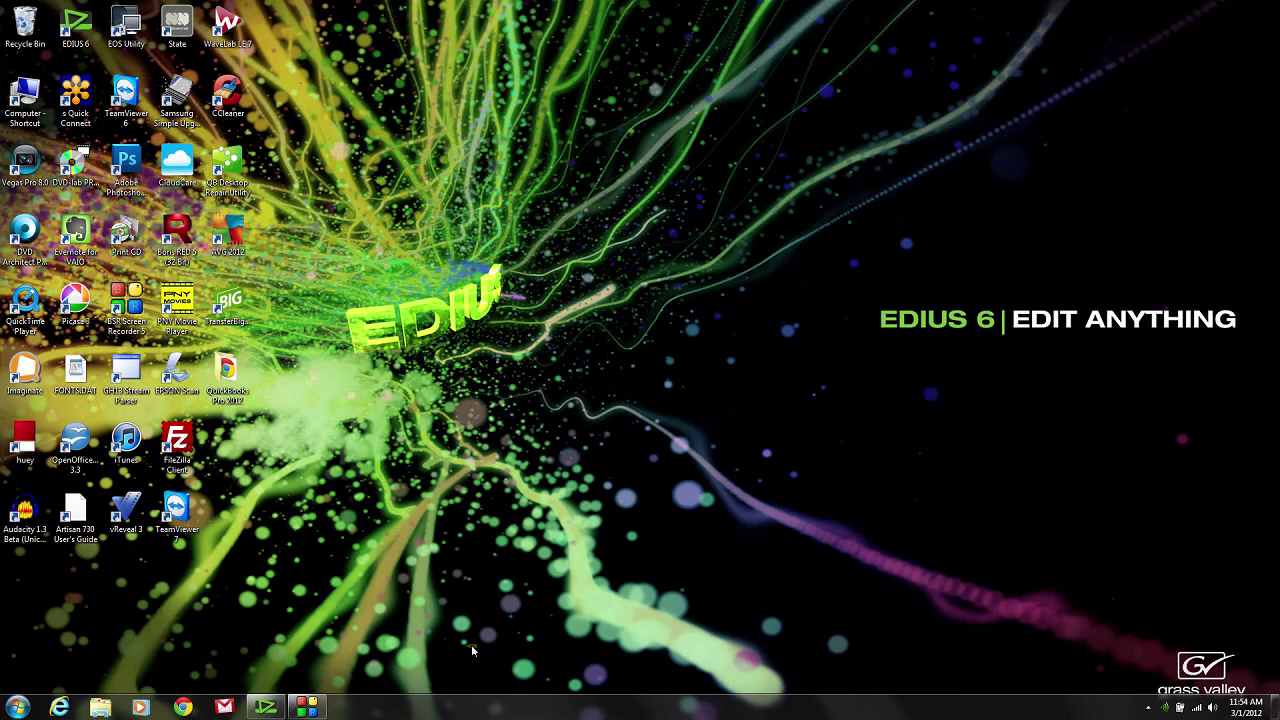
- Switch to EDIUS and create a NewBlue Titler Pro title clip on video track 2V at the start of the timeline
left_click(272, 706)
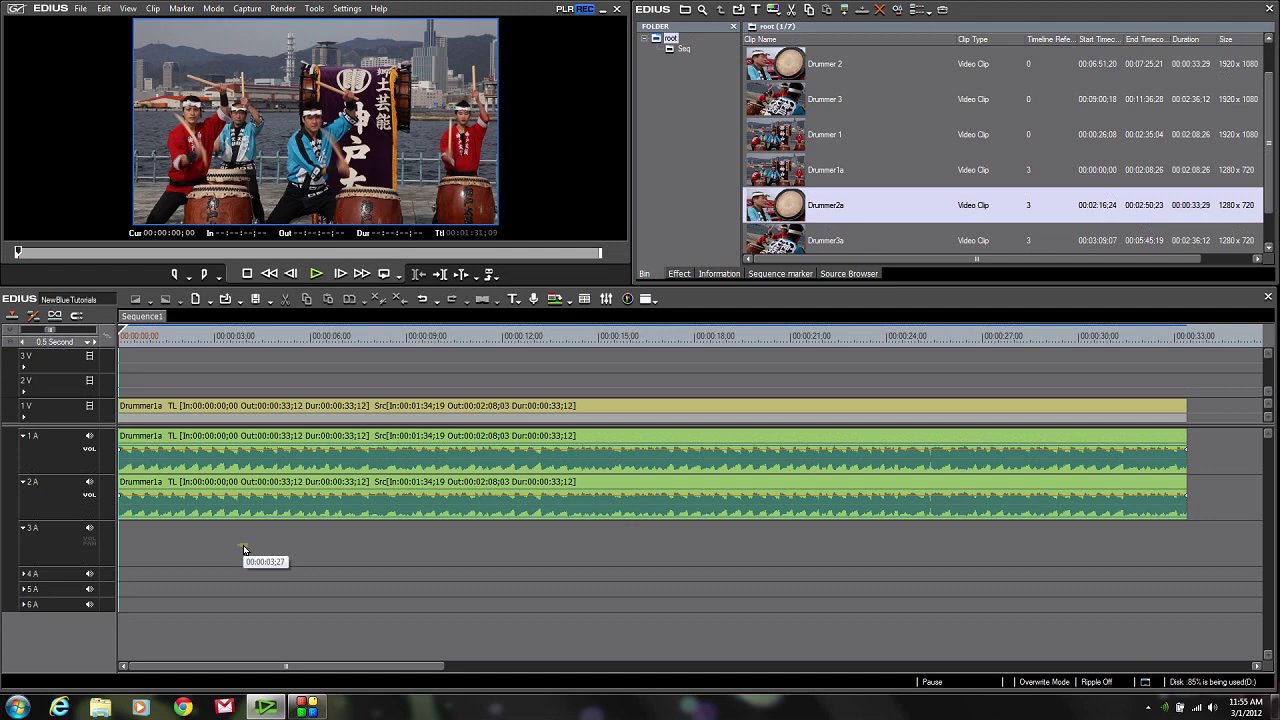
right_click(139, 379)
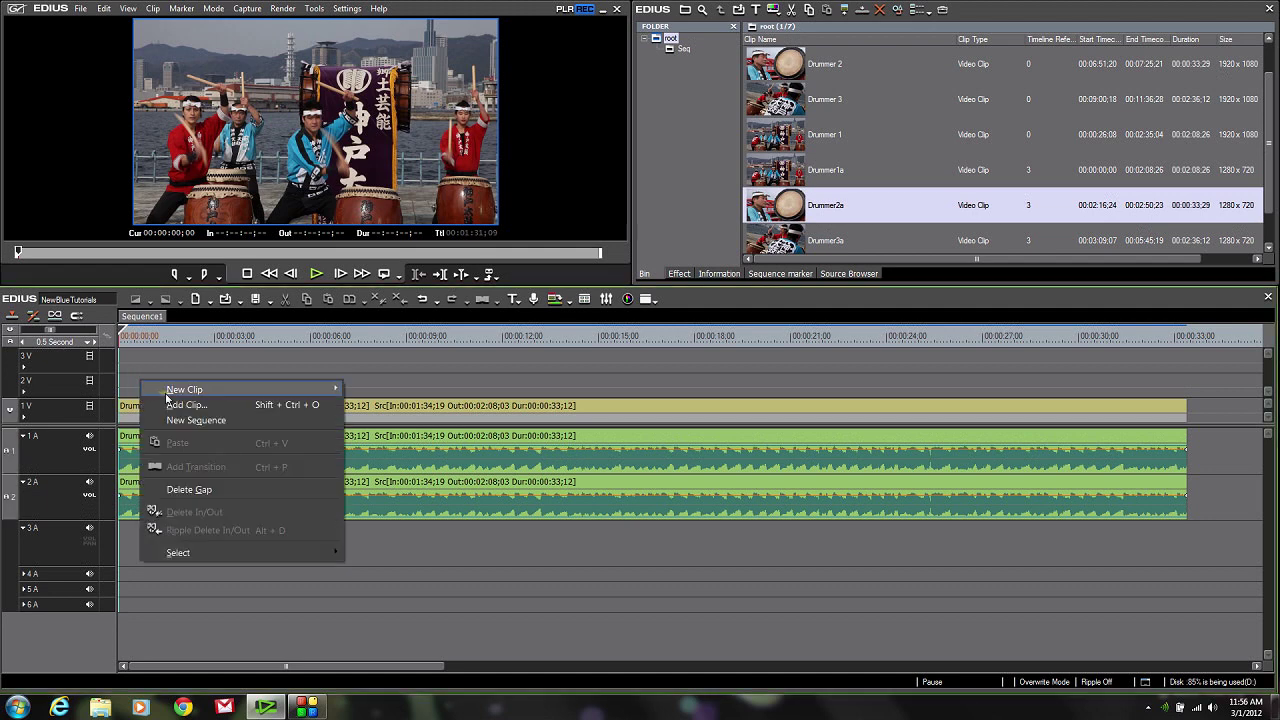
mouse_move(168, 396)
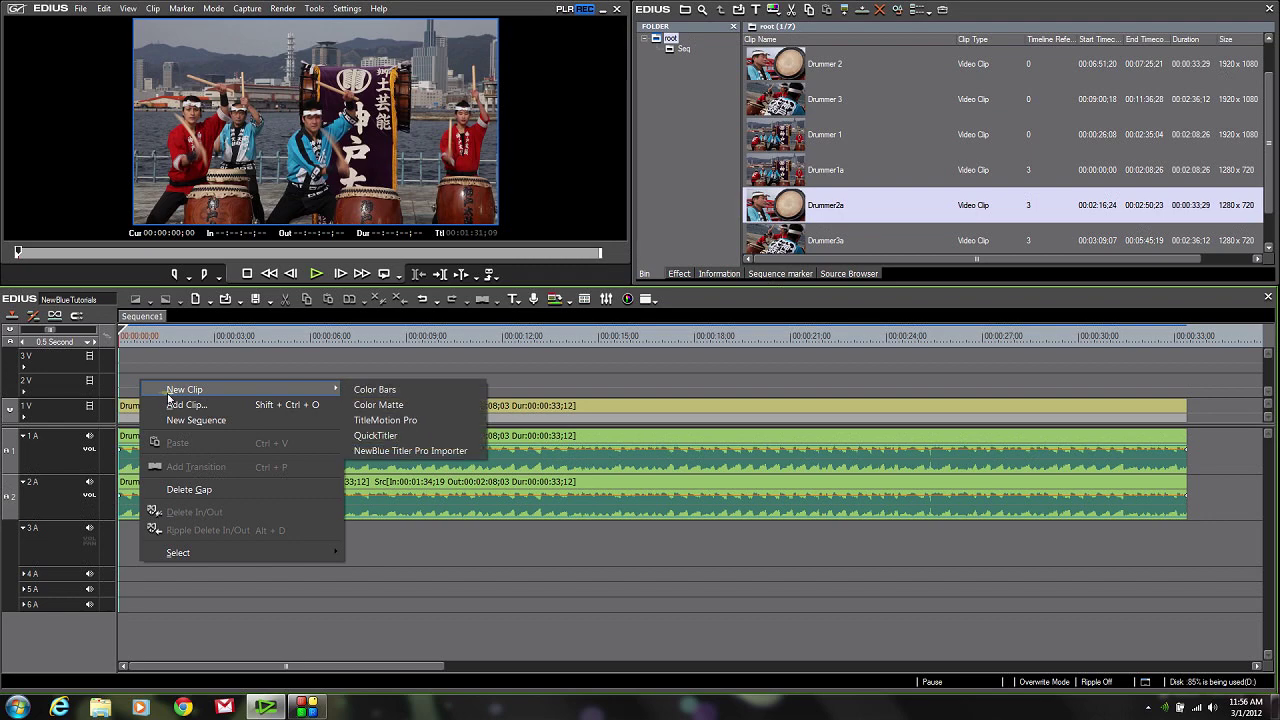
left_click(405, 451)
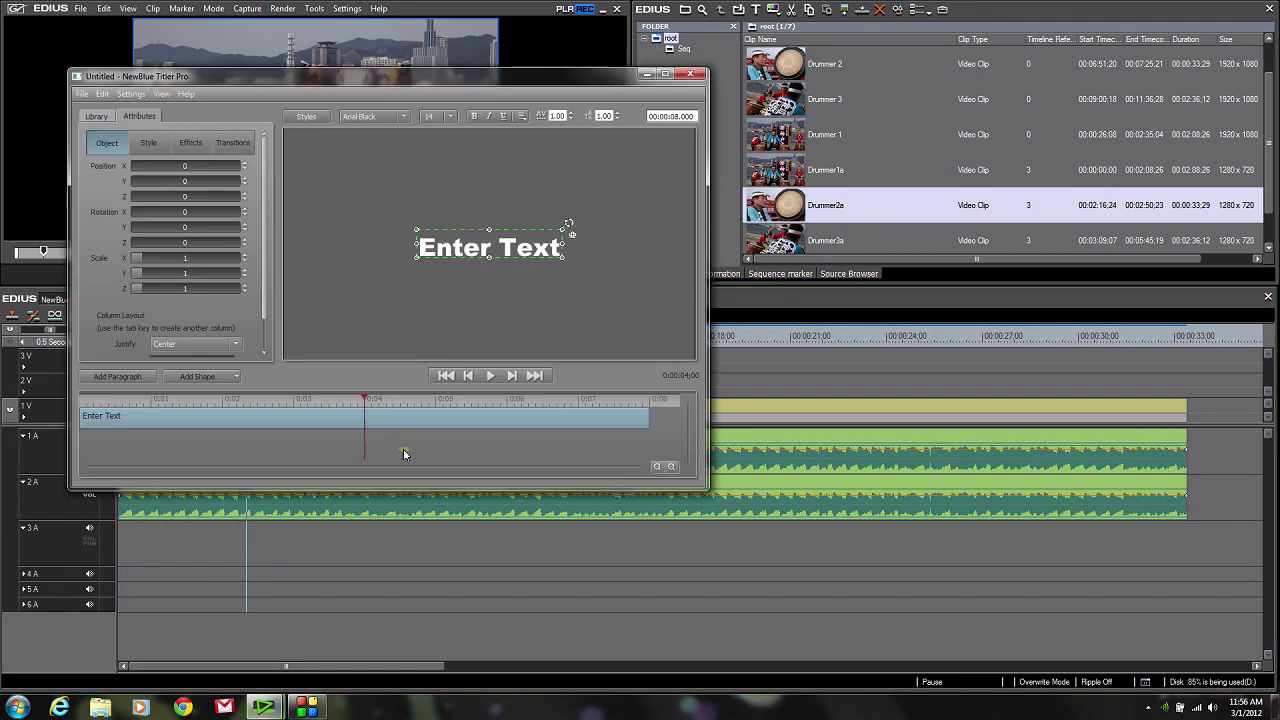
- Move and enlarge the title editor window, and set the title's duration to 7 seconds
left_click_drag(343, 80, 798, 34)
left_click_drag(845, 440, 852, 644)
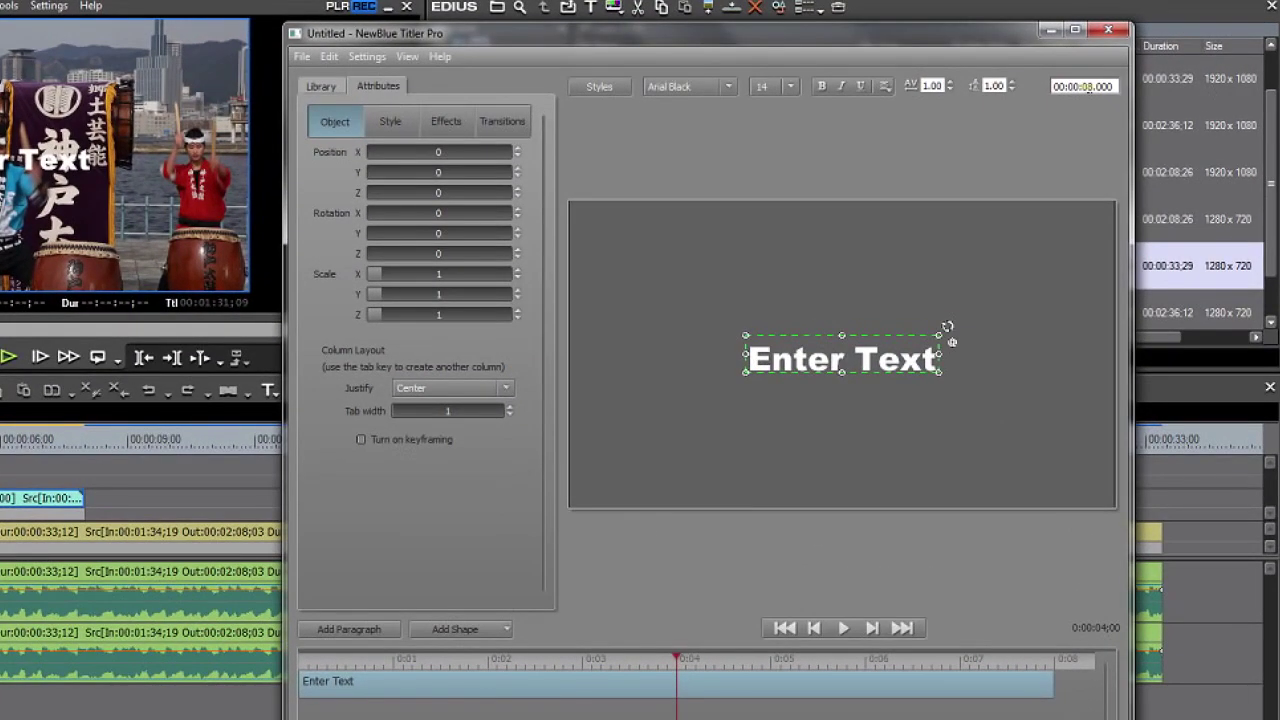
left_click(1086, 86)
type("7")
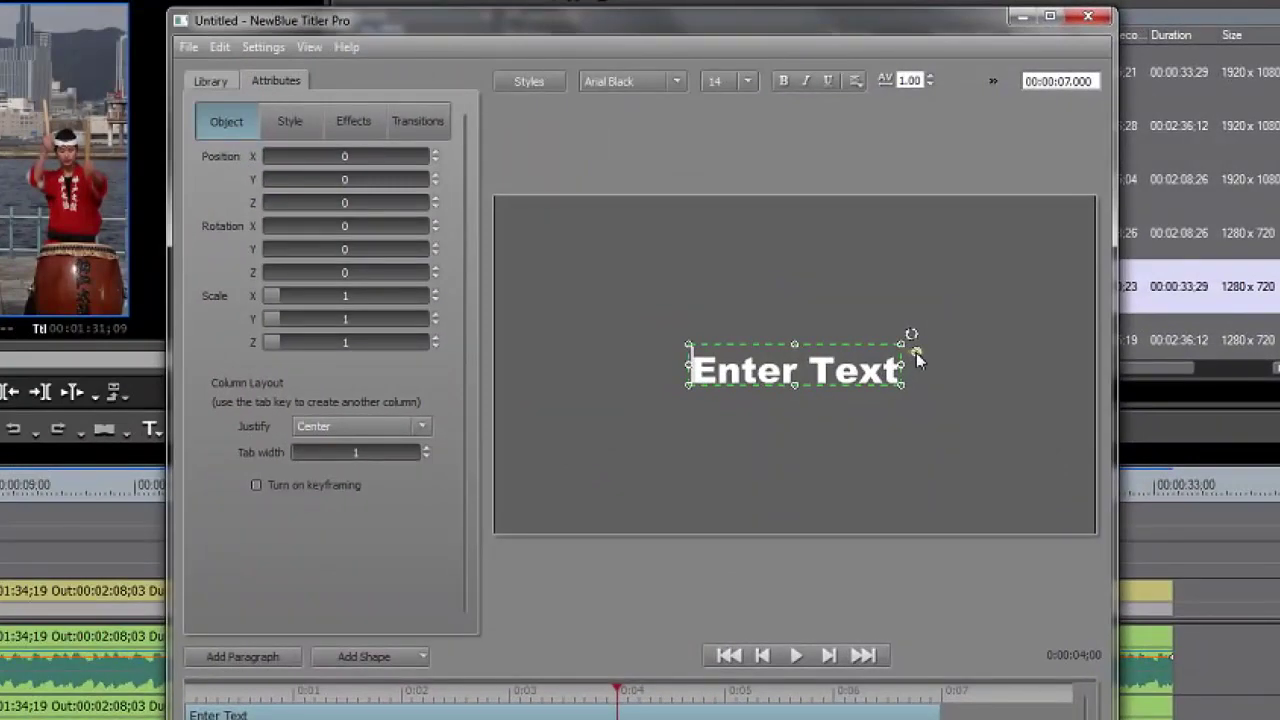
- Try rotating the title text in 3D on the canvas and giving its 3D Face an extrusion of 2.3
left_click(917, 357)
left_click_drag(904, 352, 798, 346)
left_click(275, 125)
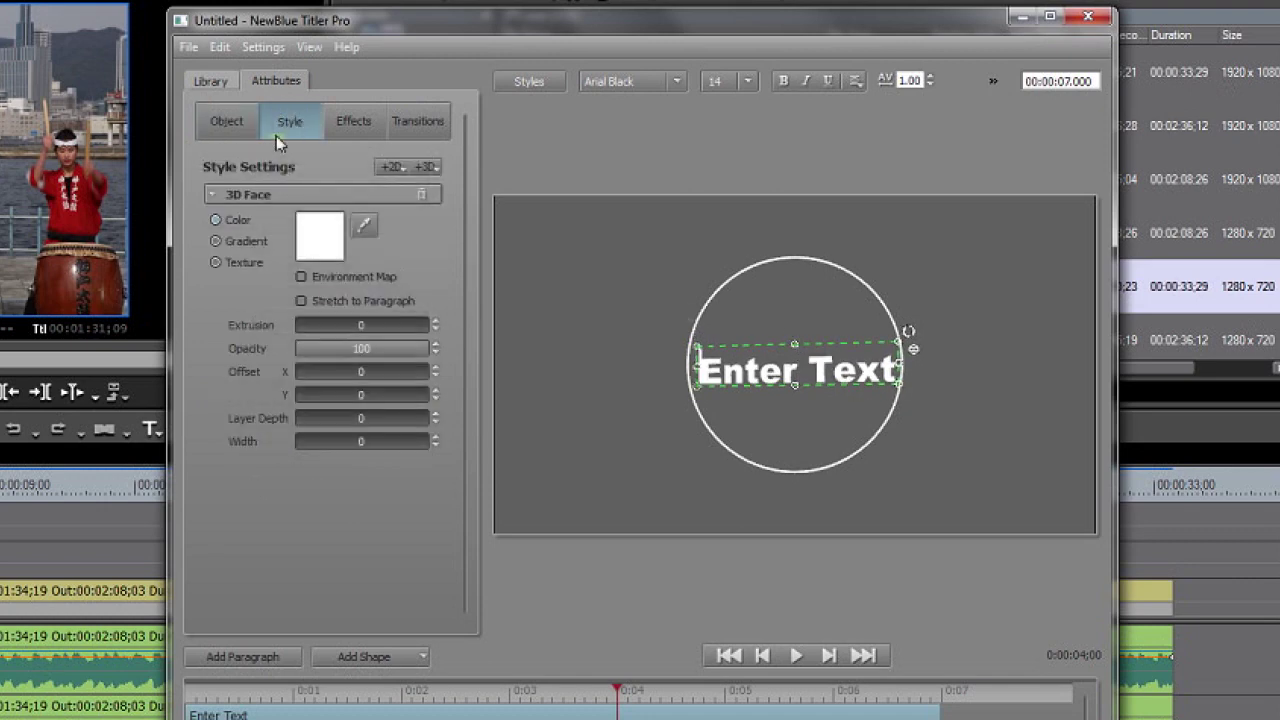
left_click(298, 326)
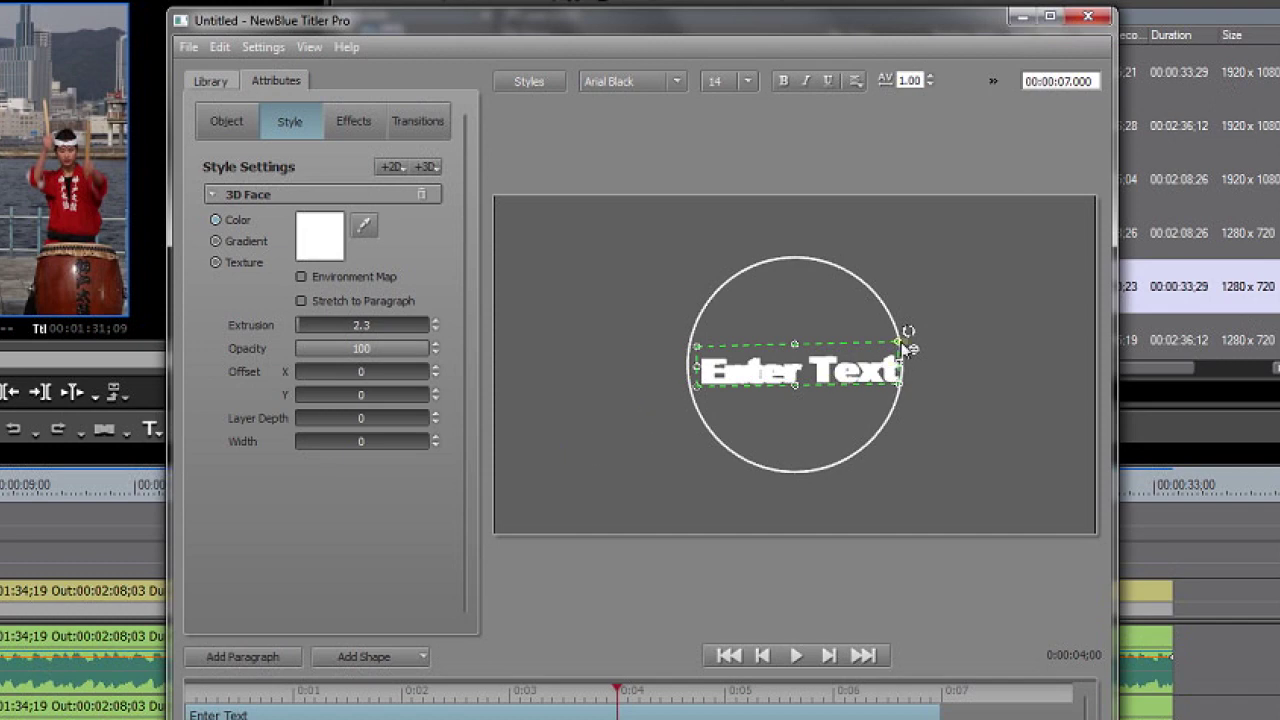
left_click_drag(908, 331, 826, 305)
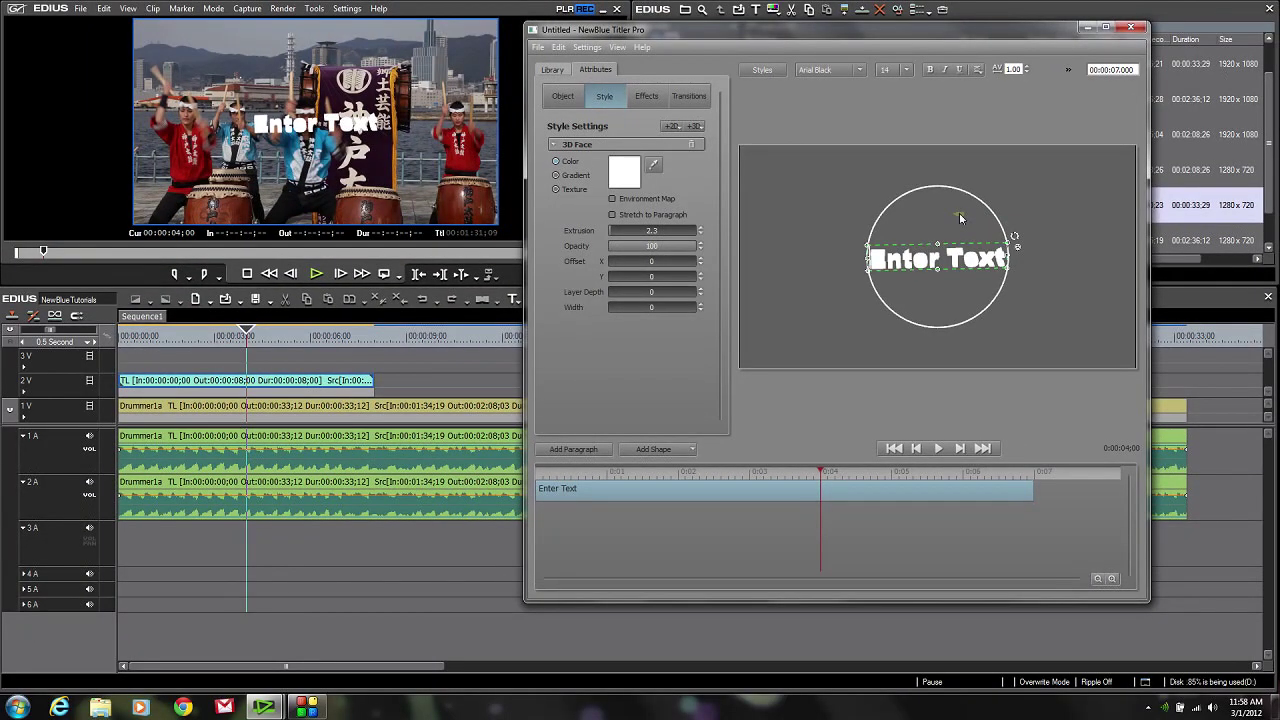
- Undo the rotation and extrusion changes made to the title text
key("ctrl+z")
key("ctrl+z")
key("ctrl+z")
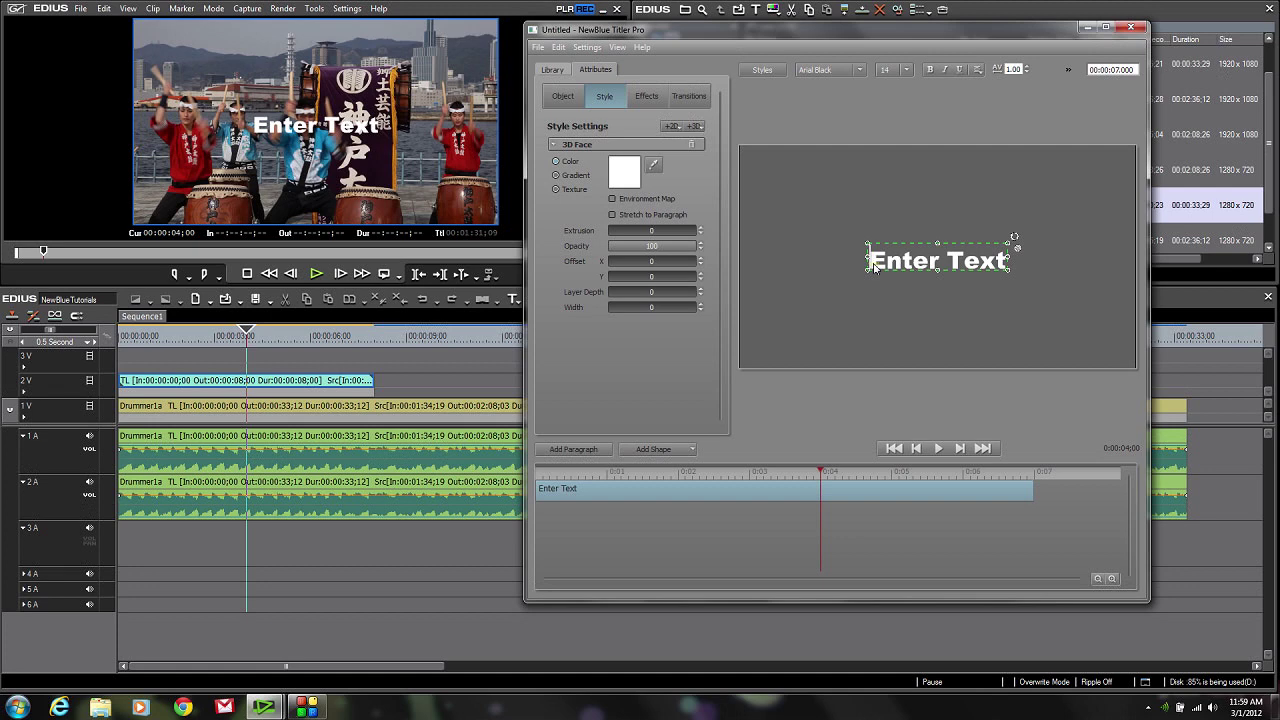
- Replace the placeholder title text with "Kobe Drummers"
double_click(873, 266)
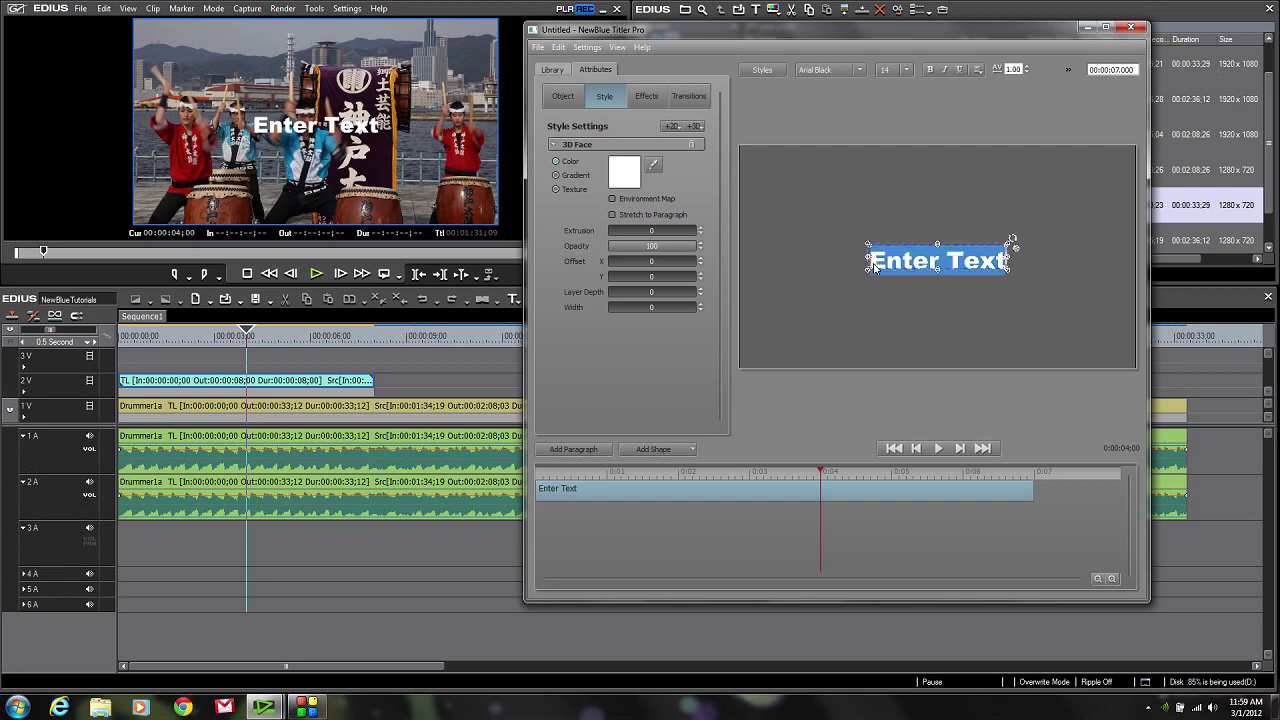
type("Kopb")
key("BackSpace")
key("BackSpace")
type("be Dru")
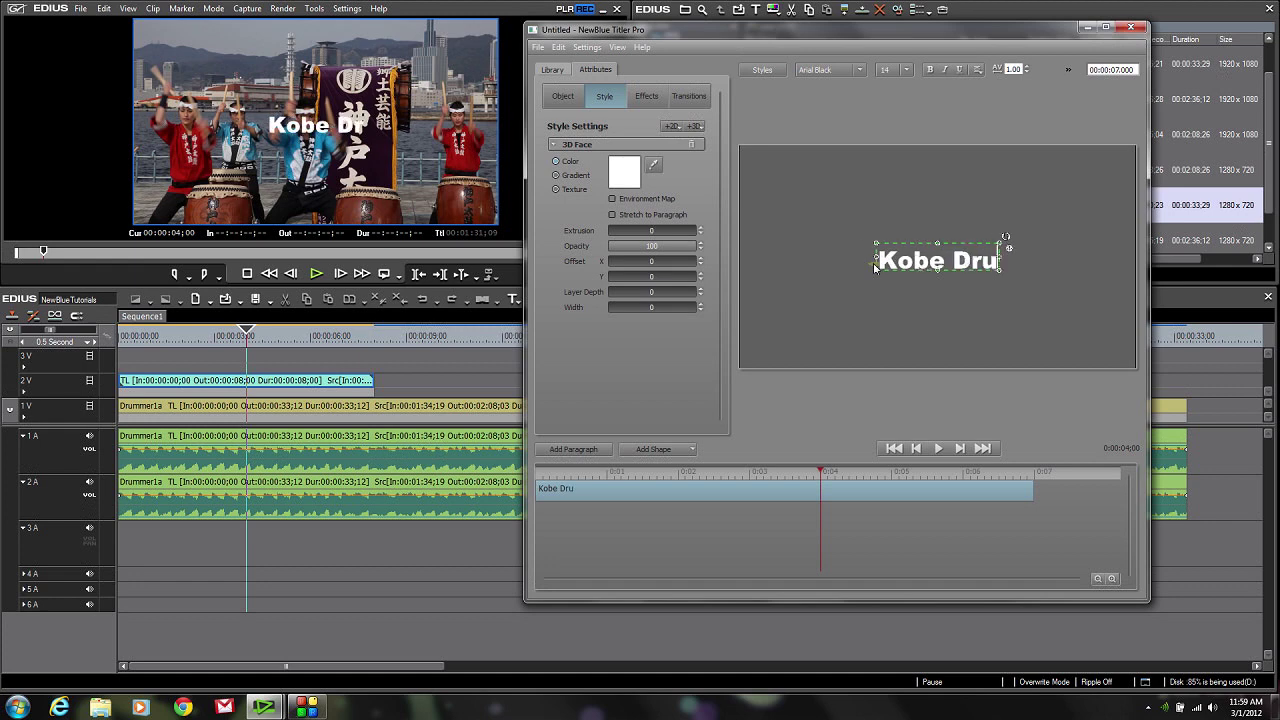
type("mmers")
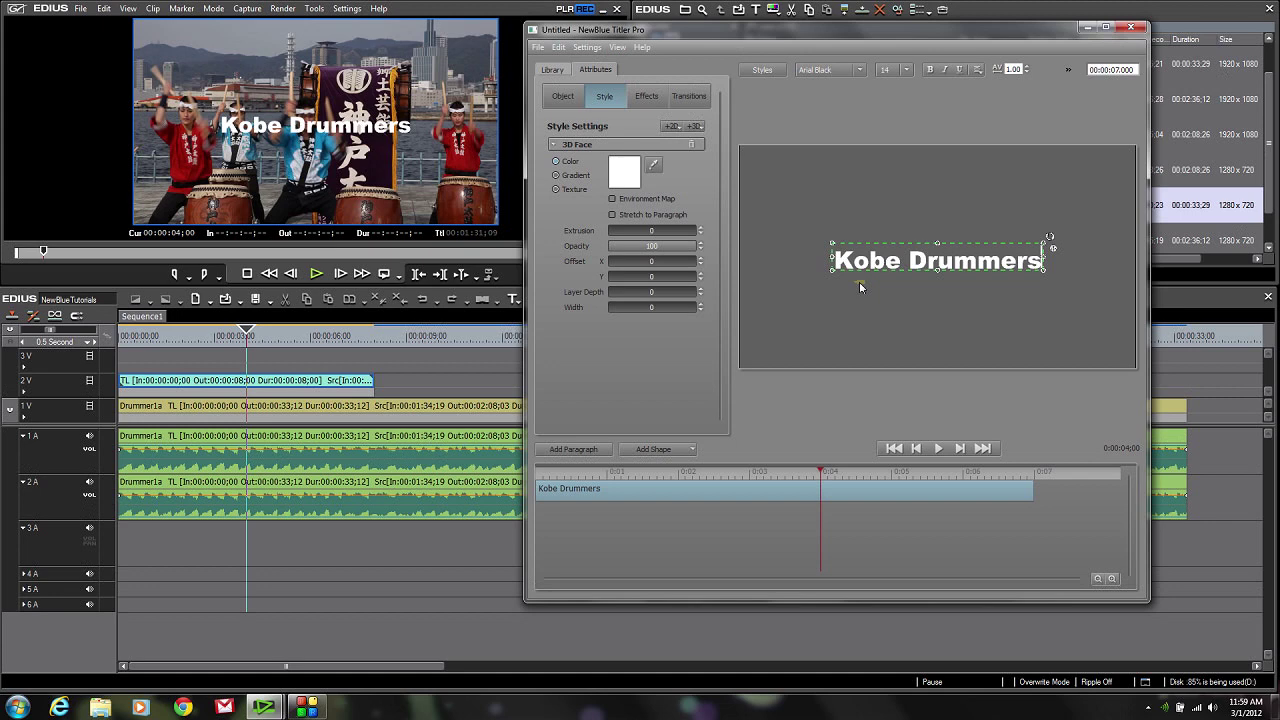
- Try the An_Outline, Blue Chrome, Bubblegum, Caesar and Chrome library styles on the Kobe Drummers title
left_click(550, 70)
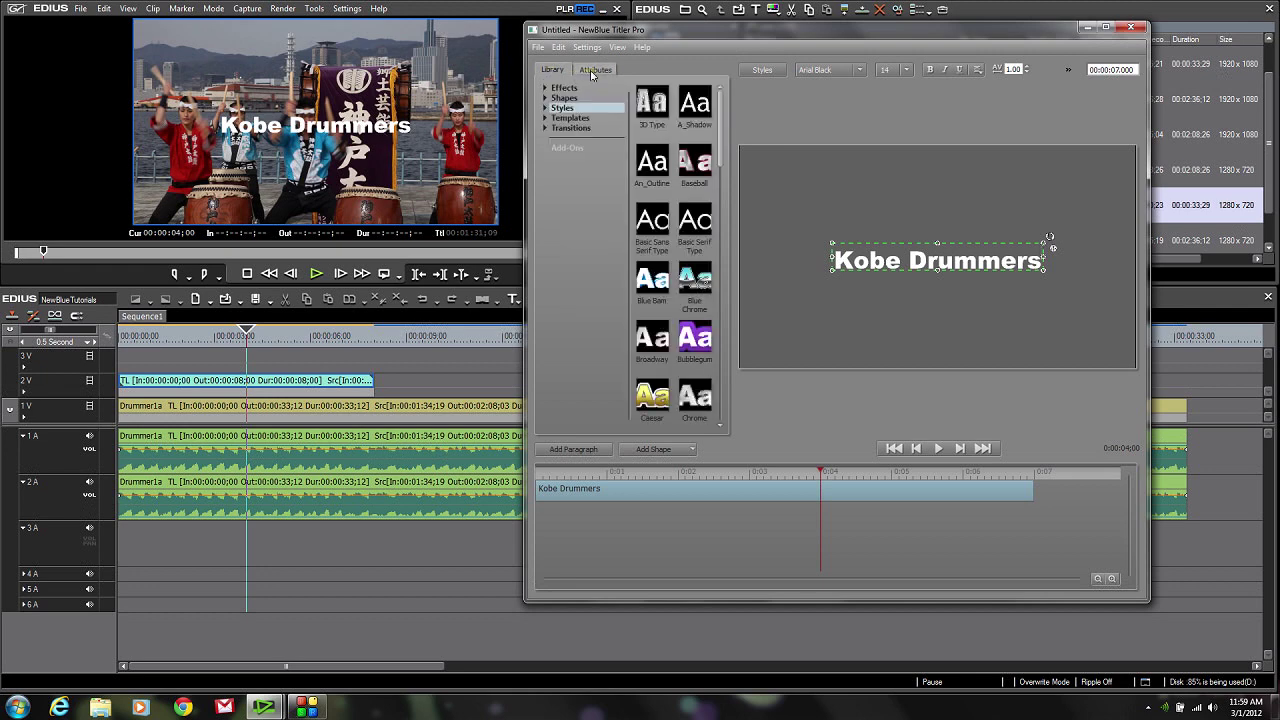
left_click(648, 165)
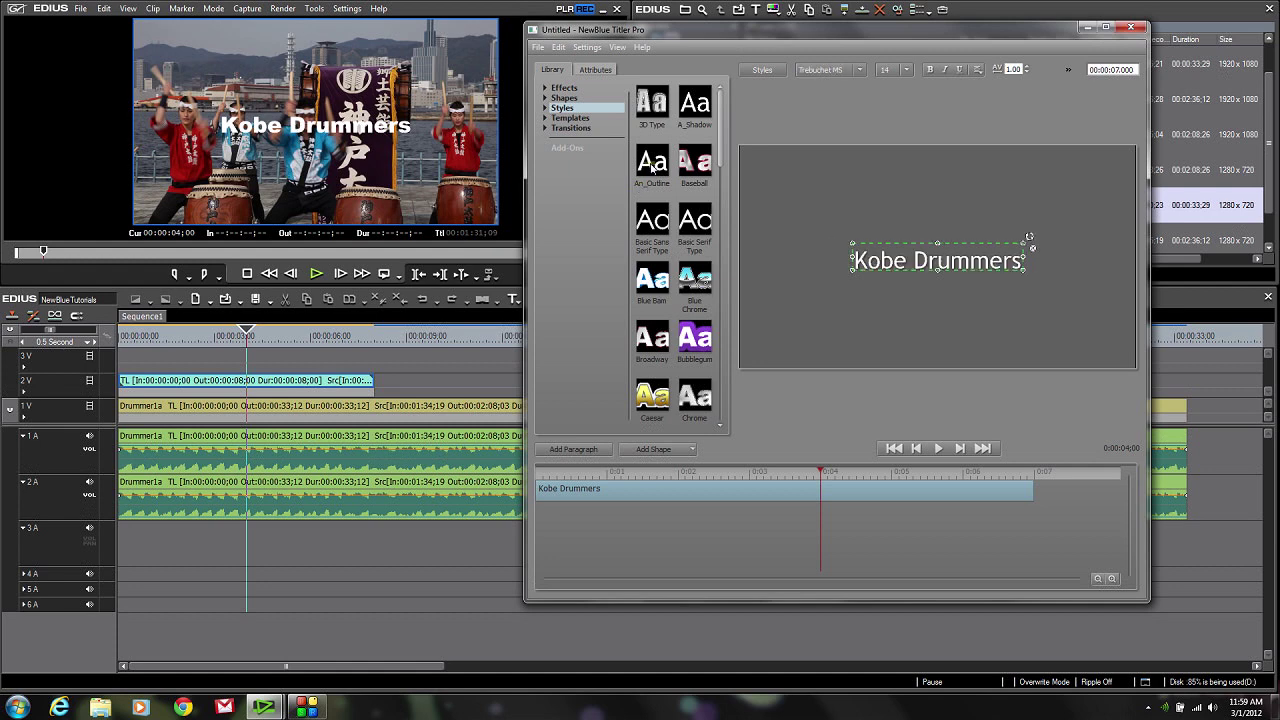
left_click(690, 290)
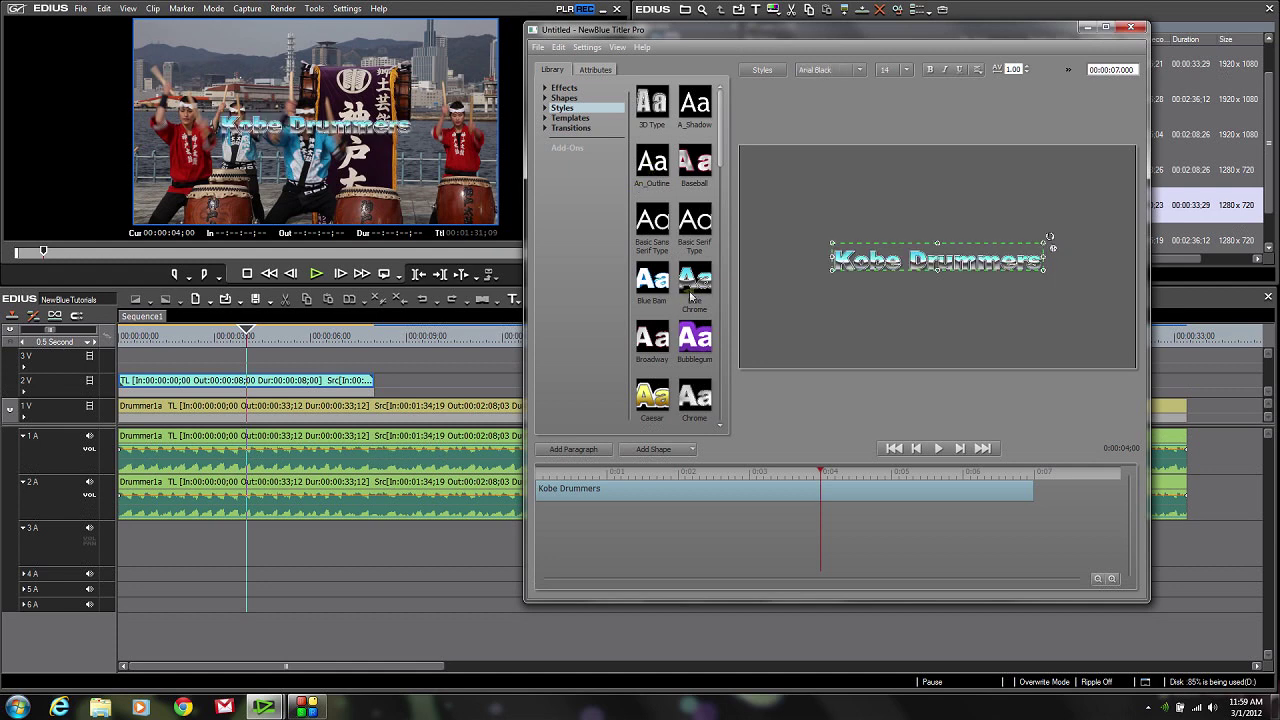
left_click(690, 335)
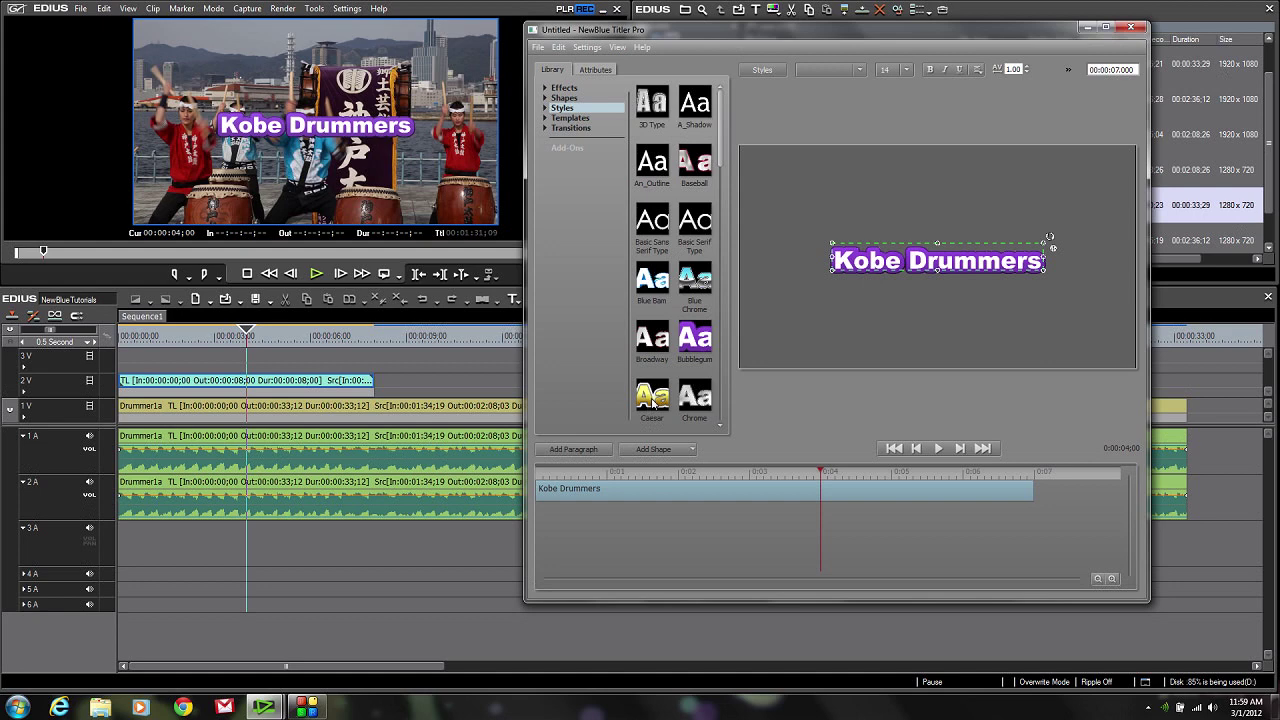
left_click(652, 400)
left_click(692, 400)
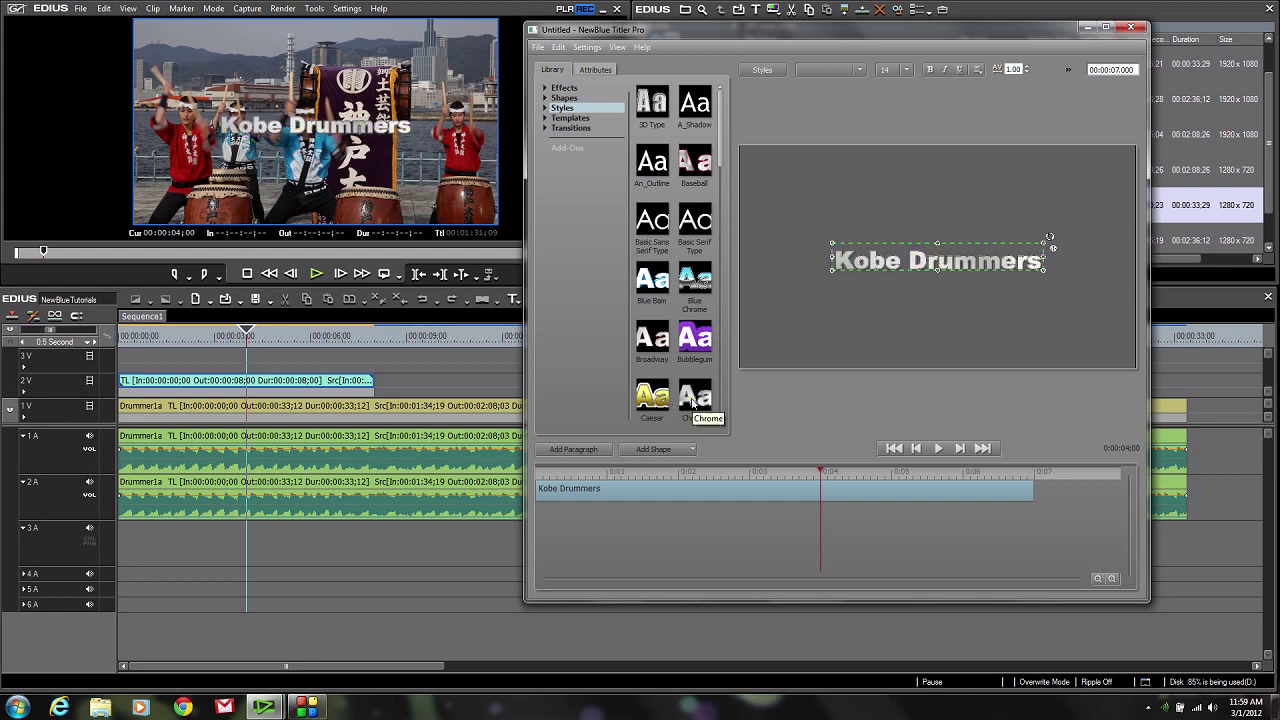
- Try the Duck, Diamond Plate, Elfin, Firestone, Heatvision and Marshmallow library styles on the title
left_click_drag(722, 150, 722, 218)
left_click(697, 112)
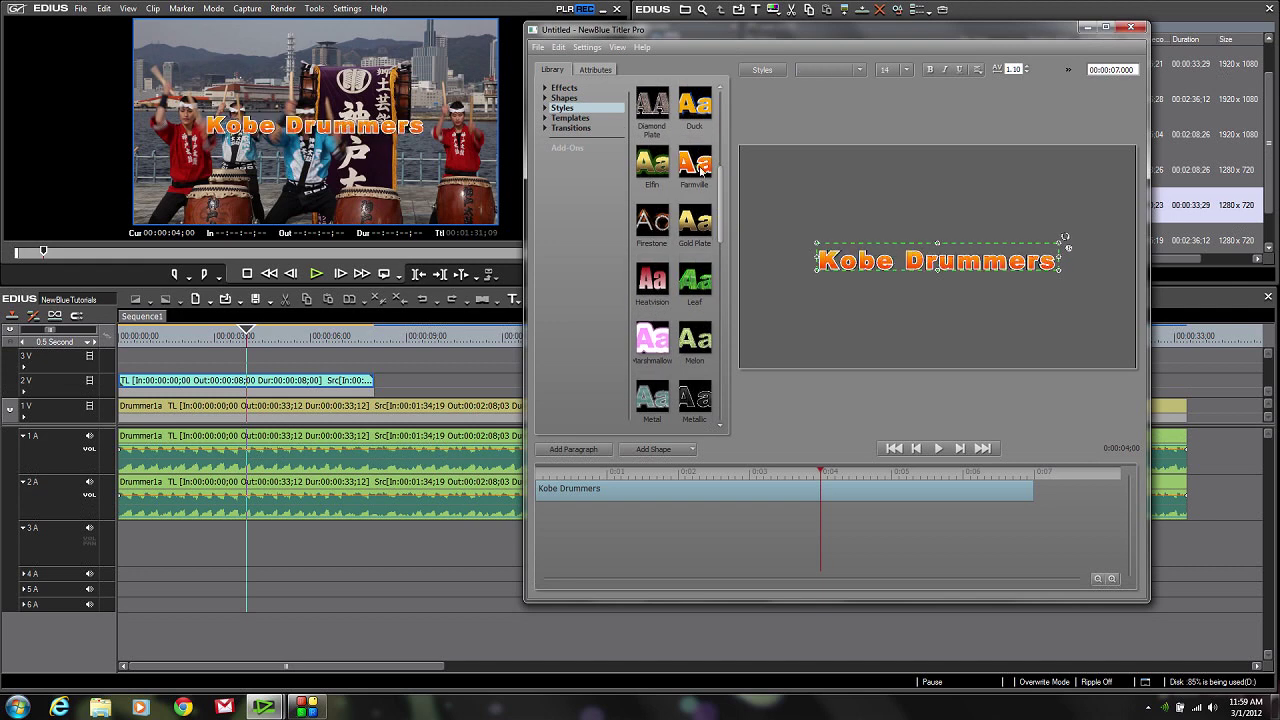
left_click(660, 112)
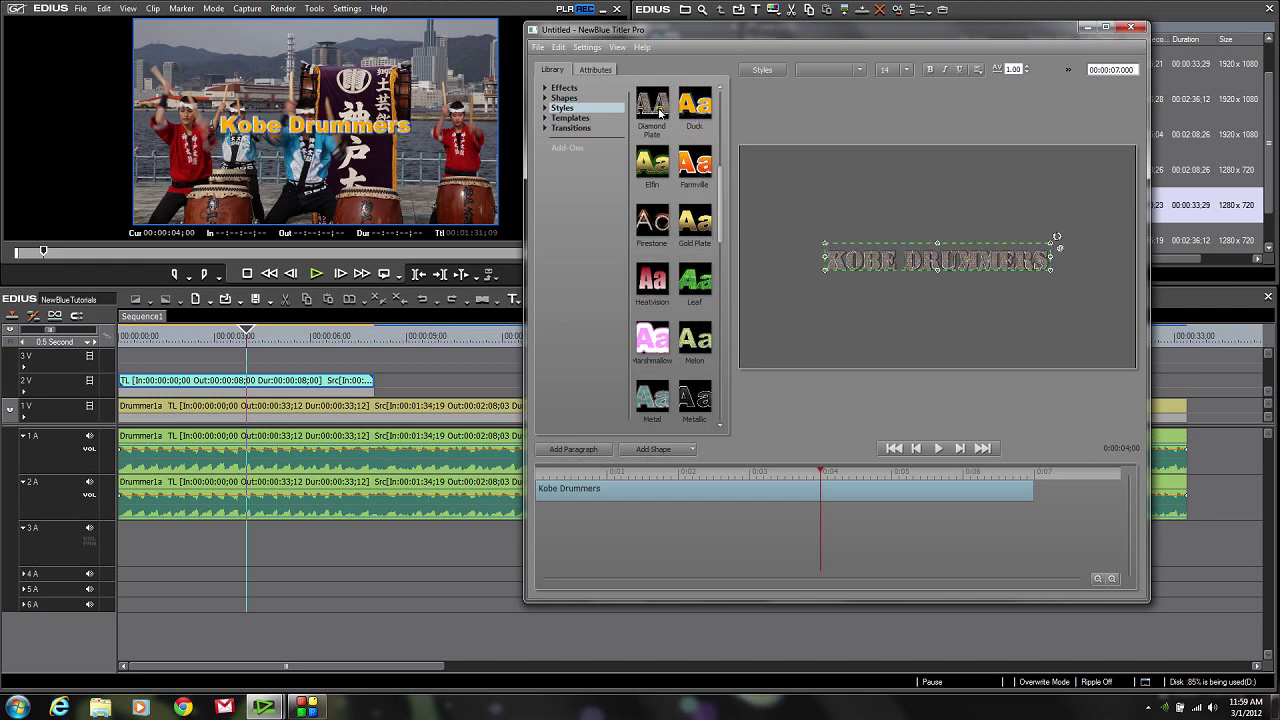
left_click(654, 166)
left_click(648, 220)
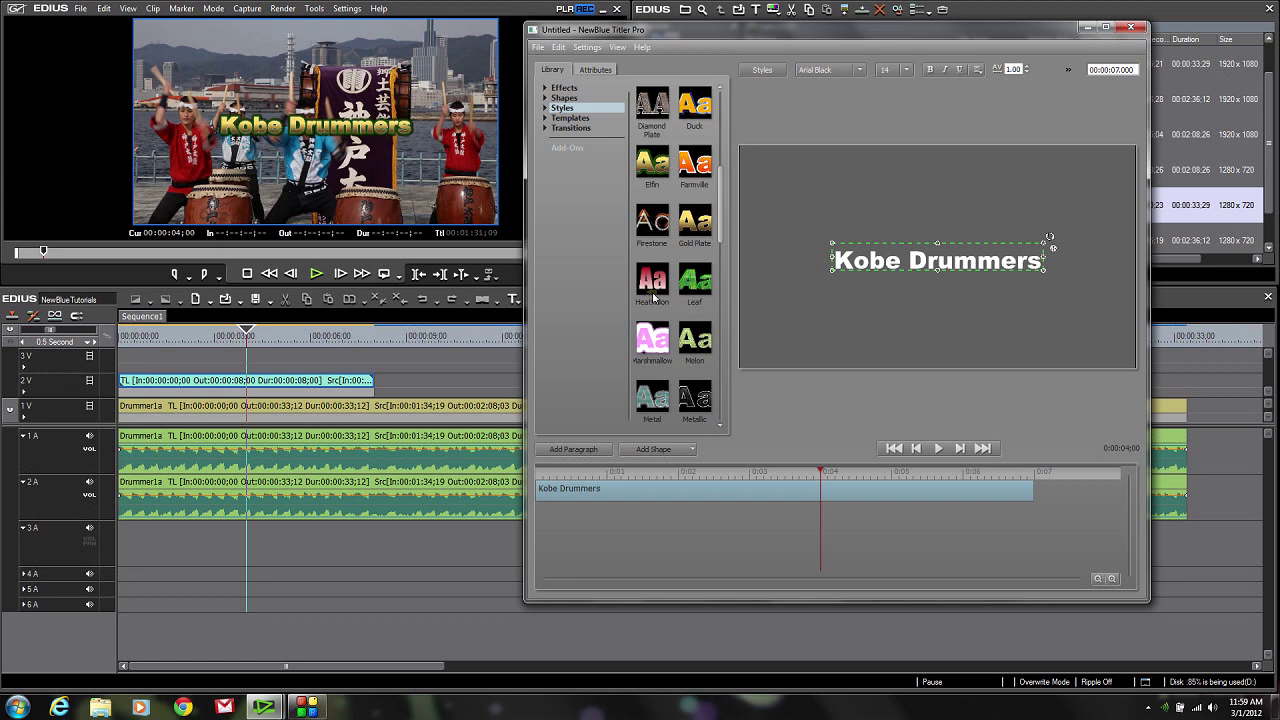
left_click(654, 297)
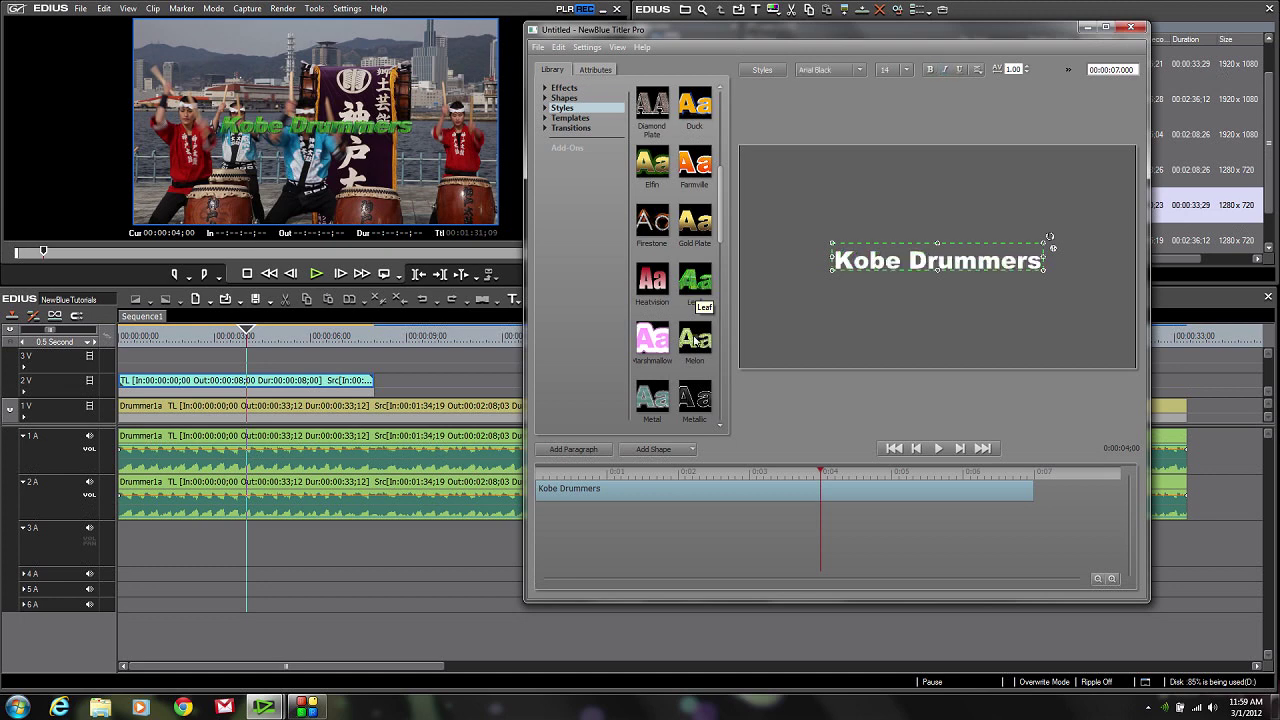
left_click(650, 350)
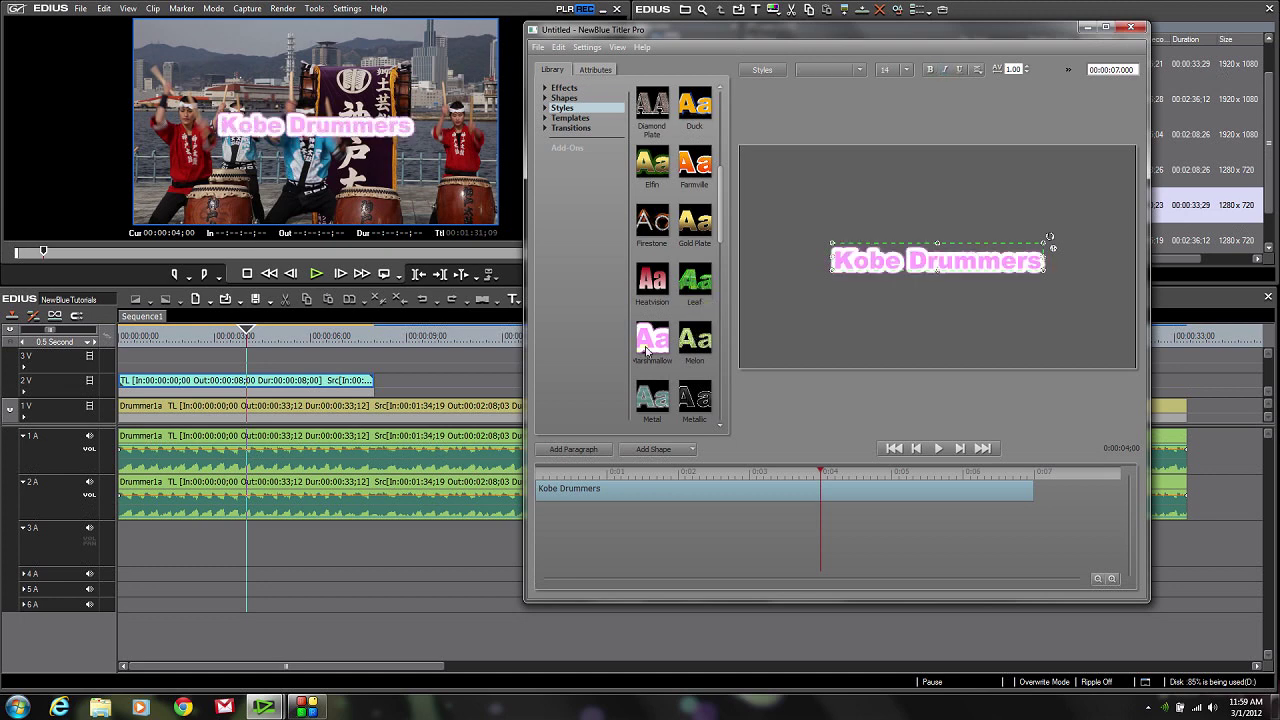
- Try the New Arrival and Pumpkin styles on the title, and settle on the Toothpaste style
scroll(722, 237, "down", 3)
scroll(722, 237, "down", 3)
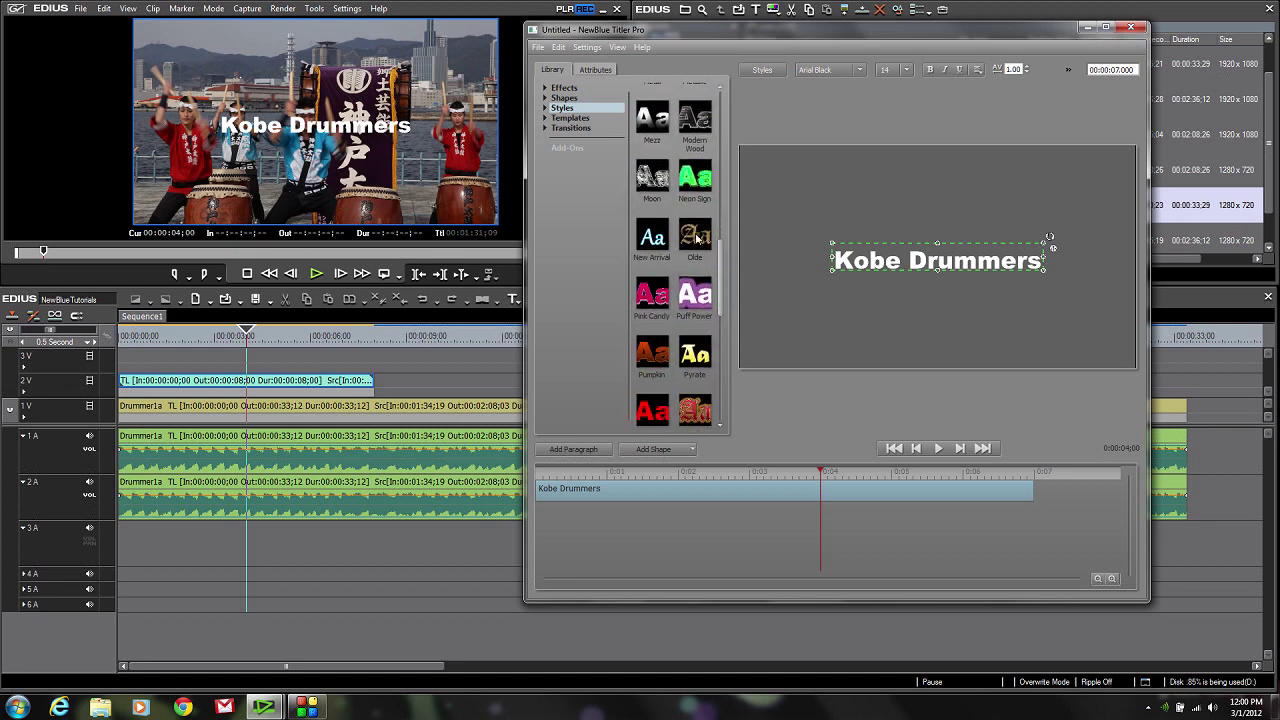
left_click(653, 238)
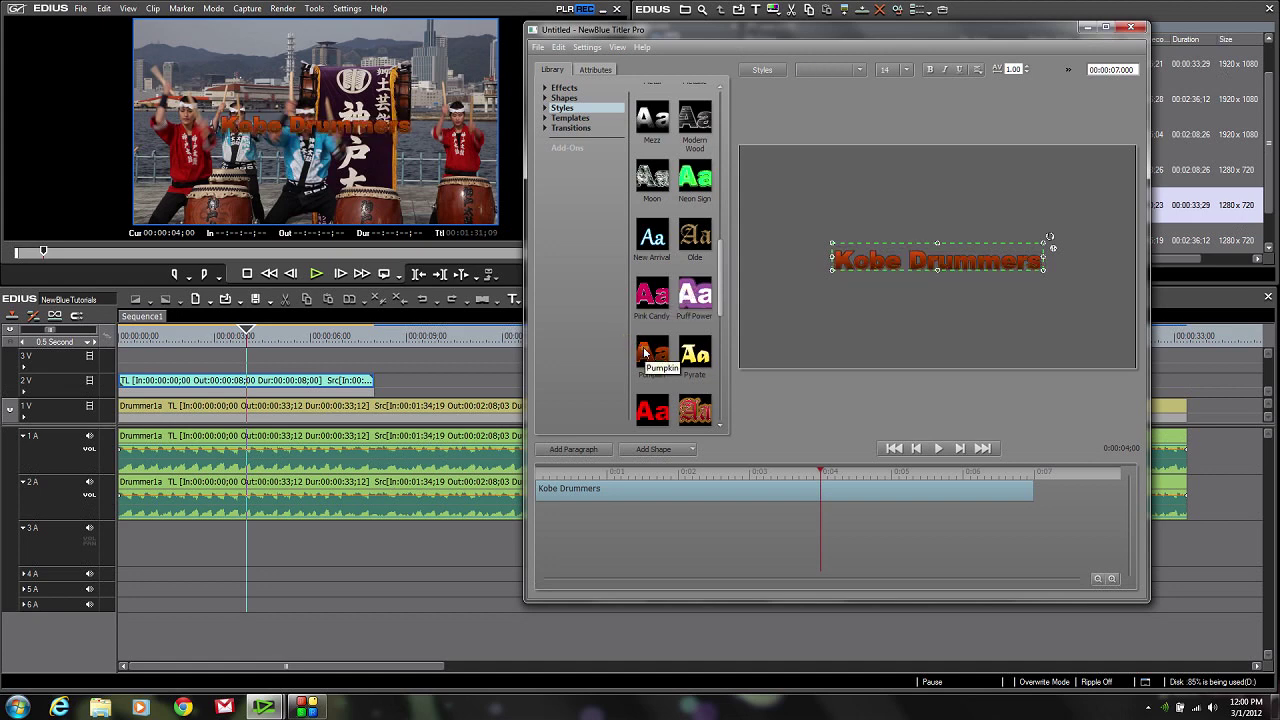
left_click_drag(720, 261, 725, 361)
left_click(694, 311)
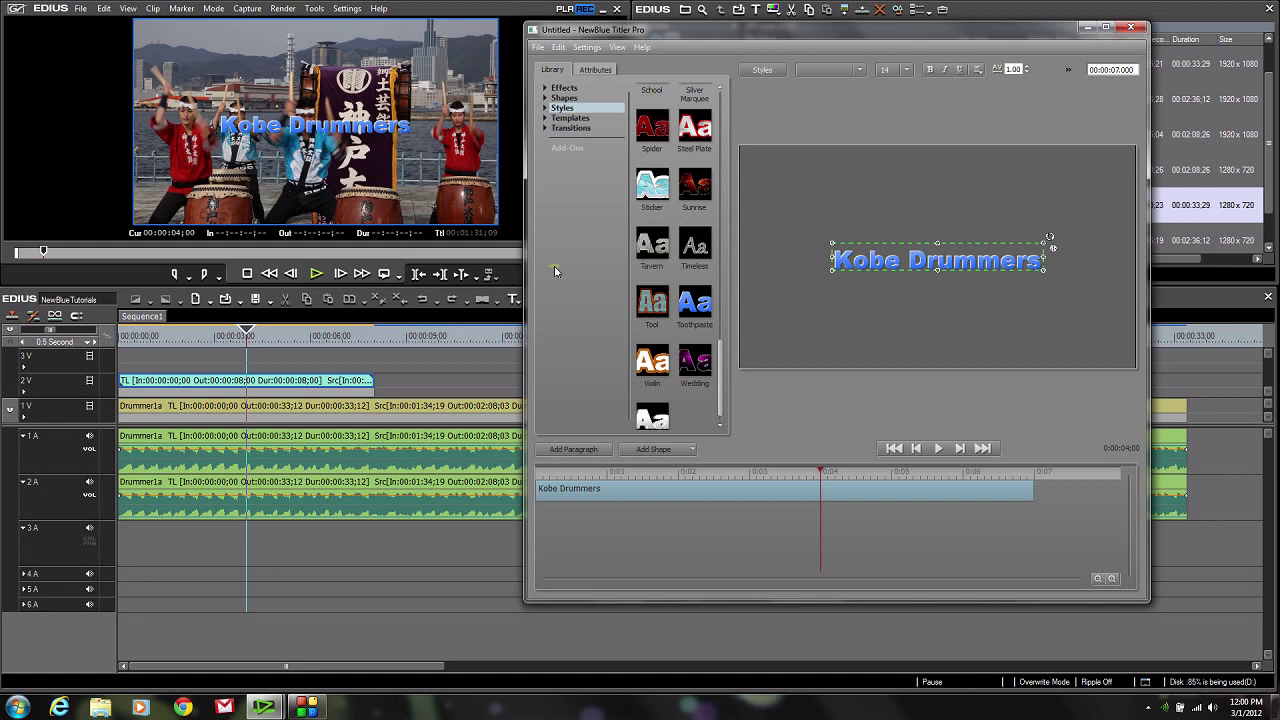
- Examine the contents of the library's Effects, Templates, Transitions and Shapes categories and the title's style attributes
left_click(546, 89)
left_click(546, 89)
left_click(546, 119)
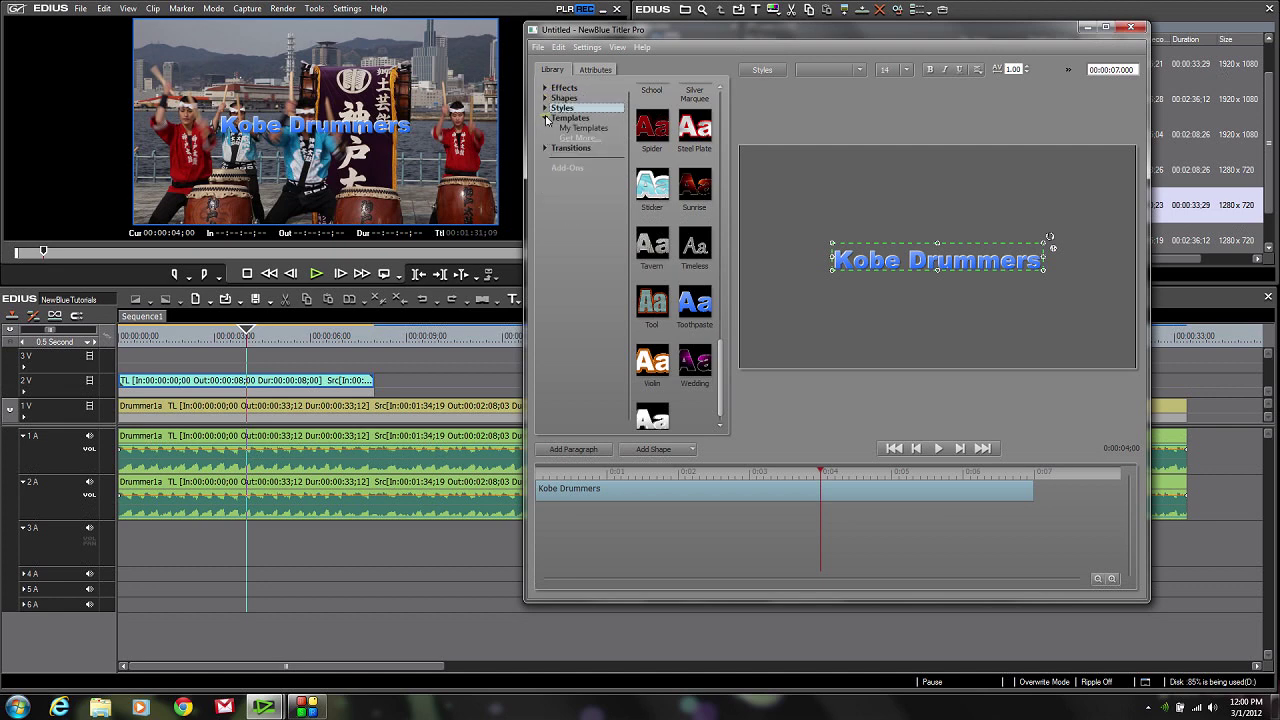
left_click(546, 119)
left_click(546, 128)
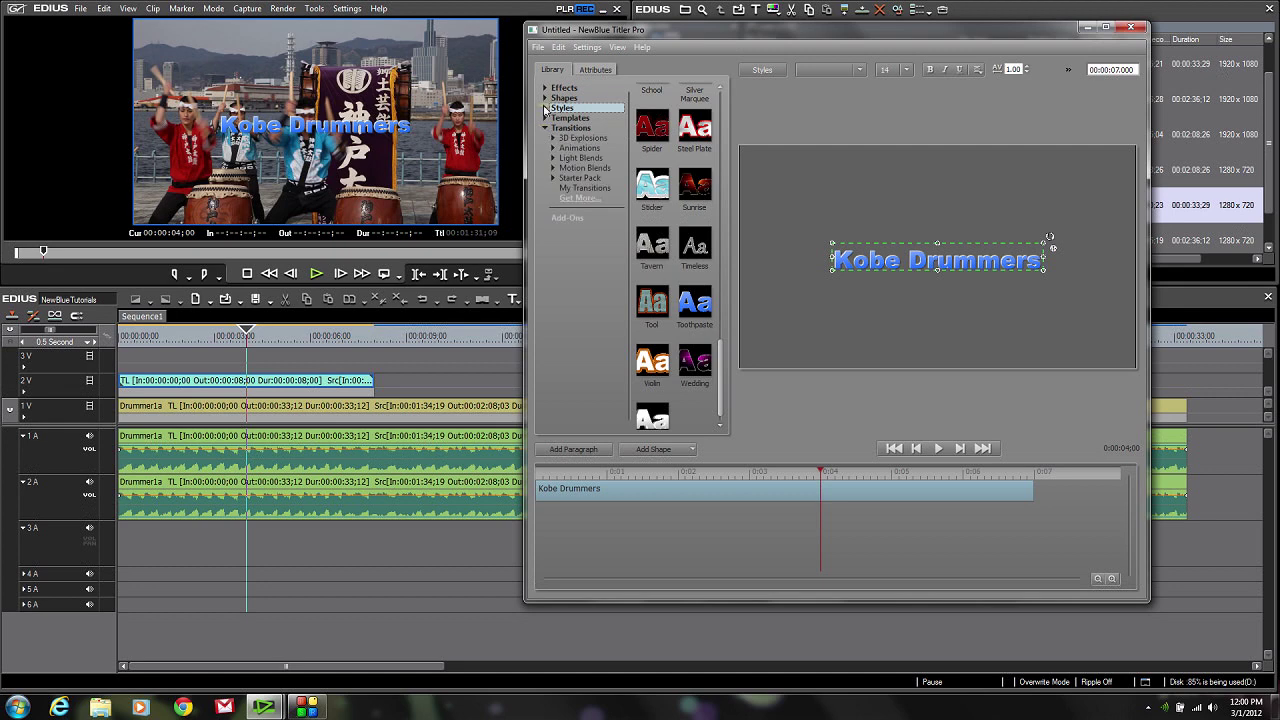
left_click(546, 98)
left_click(546, 168)
left_click(546, 98)
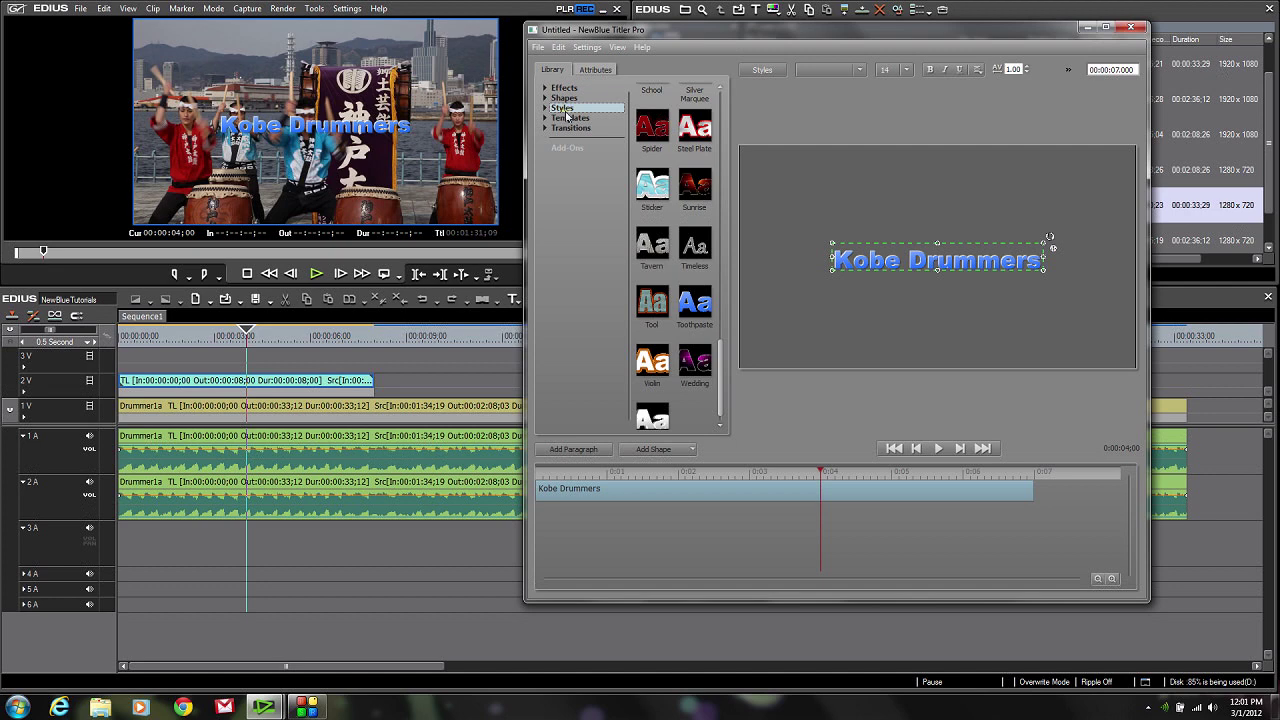
left_click(600, 70)
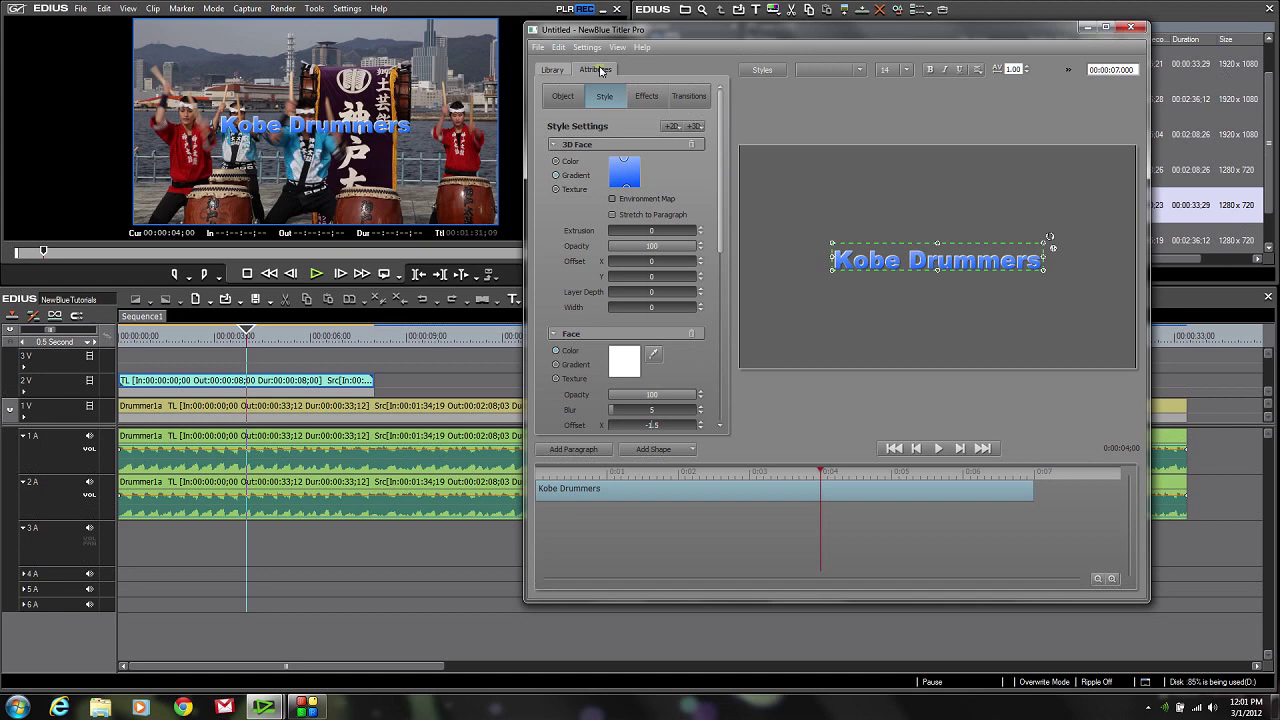
mouse_move(720, 160)
left_mouse_down()
mouse_move(727, 290)
mouse_move(727, 147)
left_mouse_up()
left_click(548, 70)
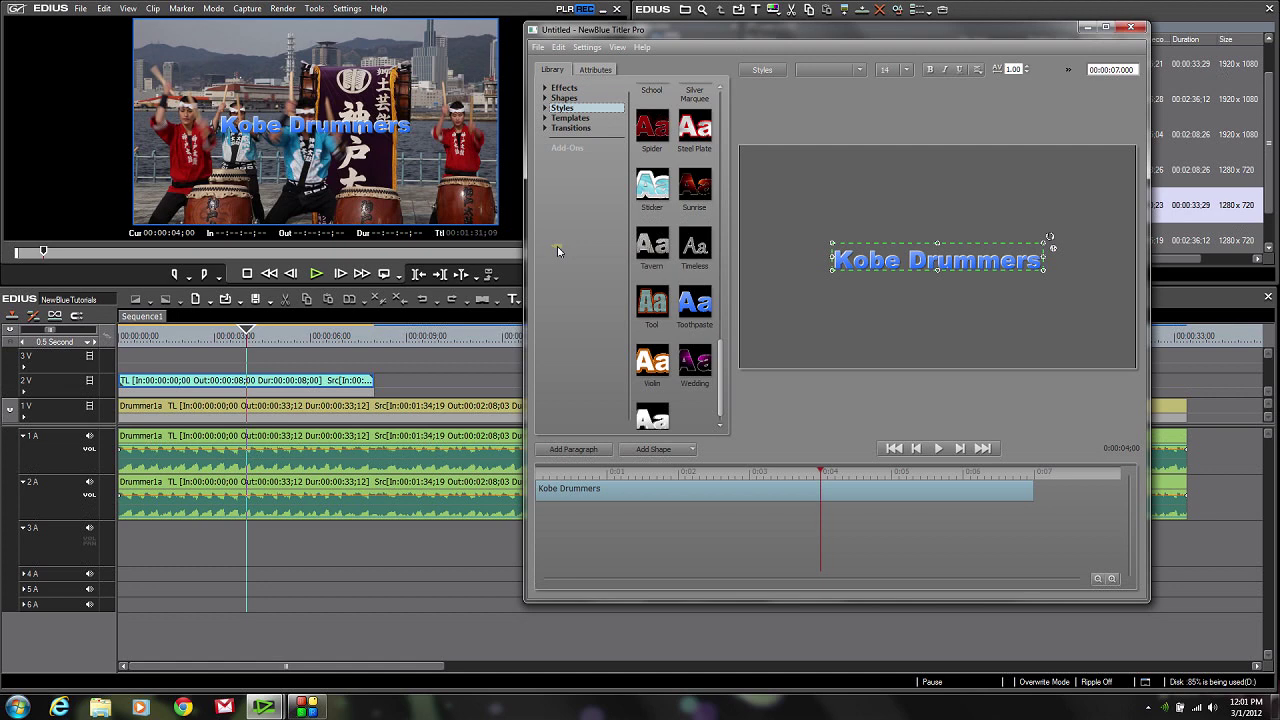
- Change the upper color stop of the title's 3D Face gradient to light blue (Red 167, Green 228, Blue 255)
left_click(598, 70)
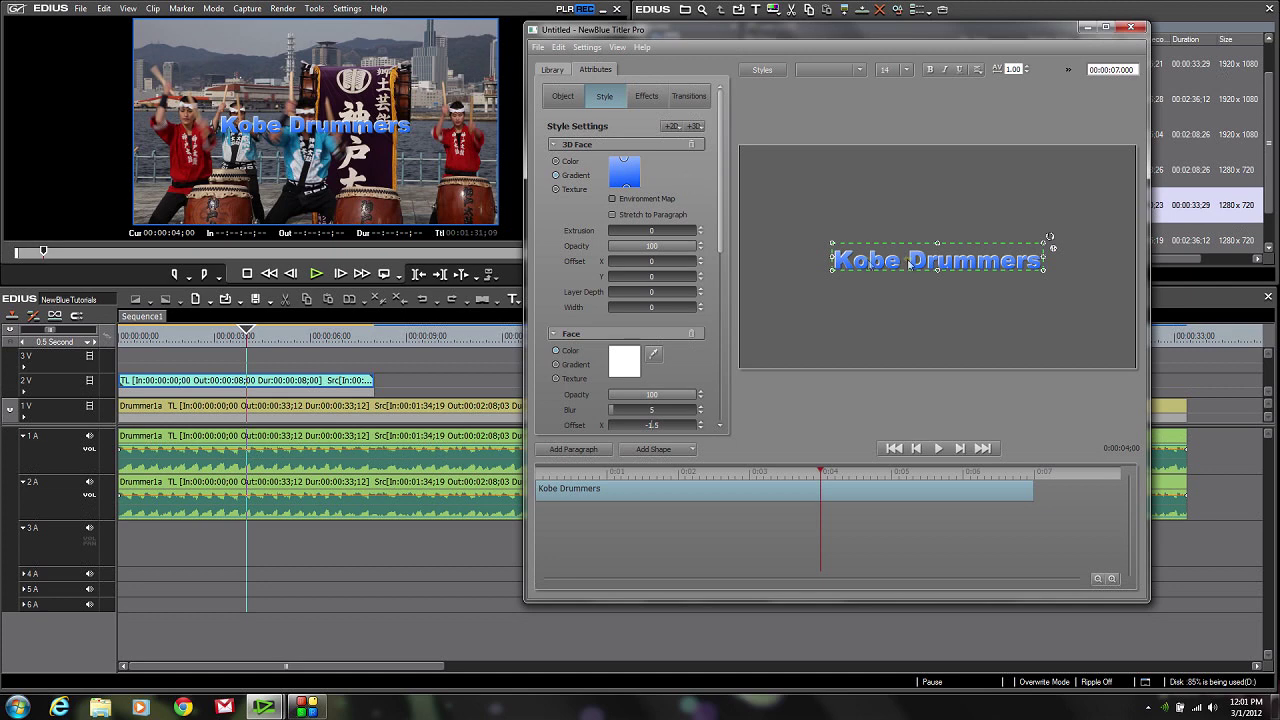
left_click(624, 164)
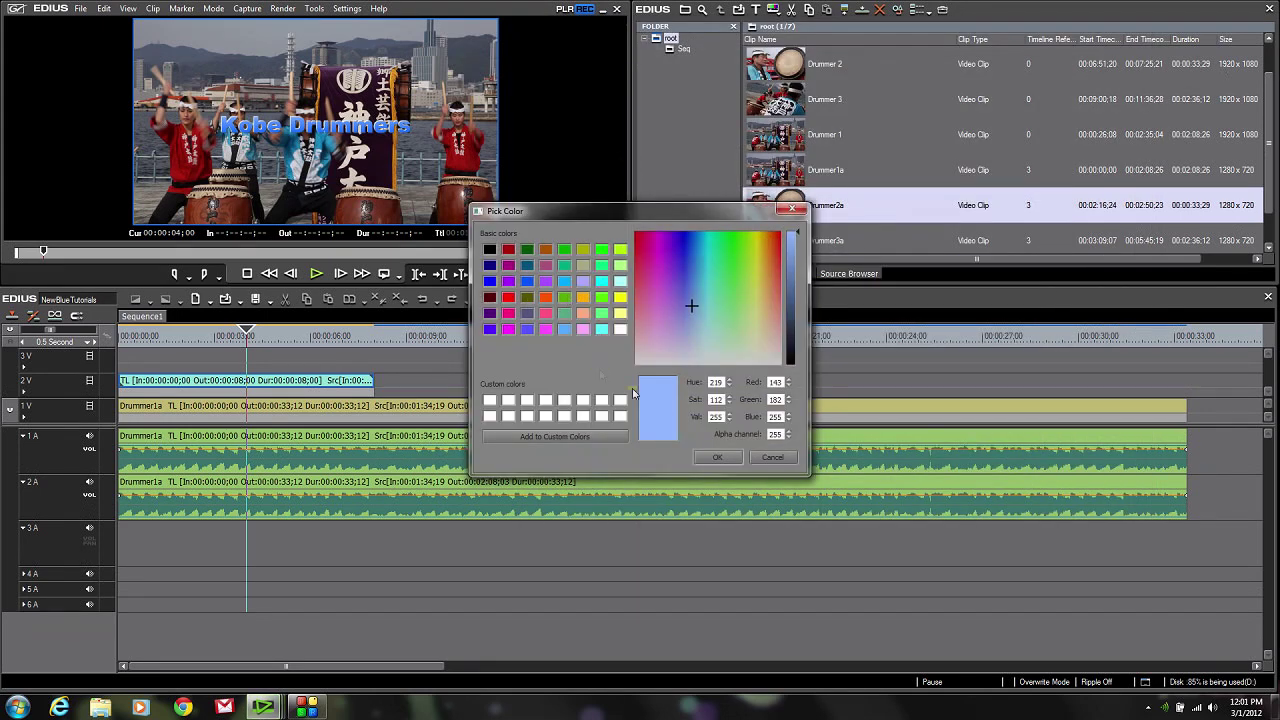
left_click(695, 314)
left_click(702, 320)
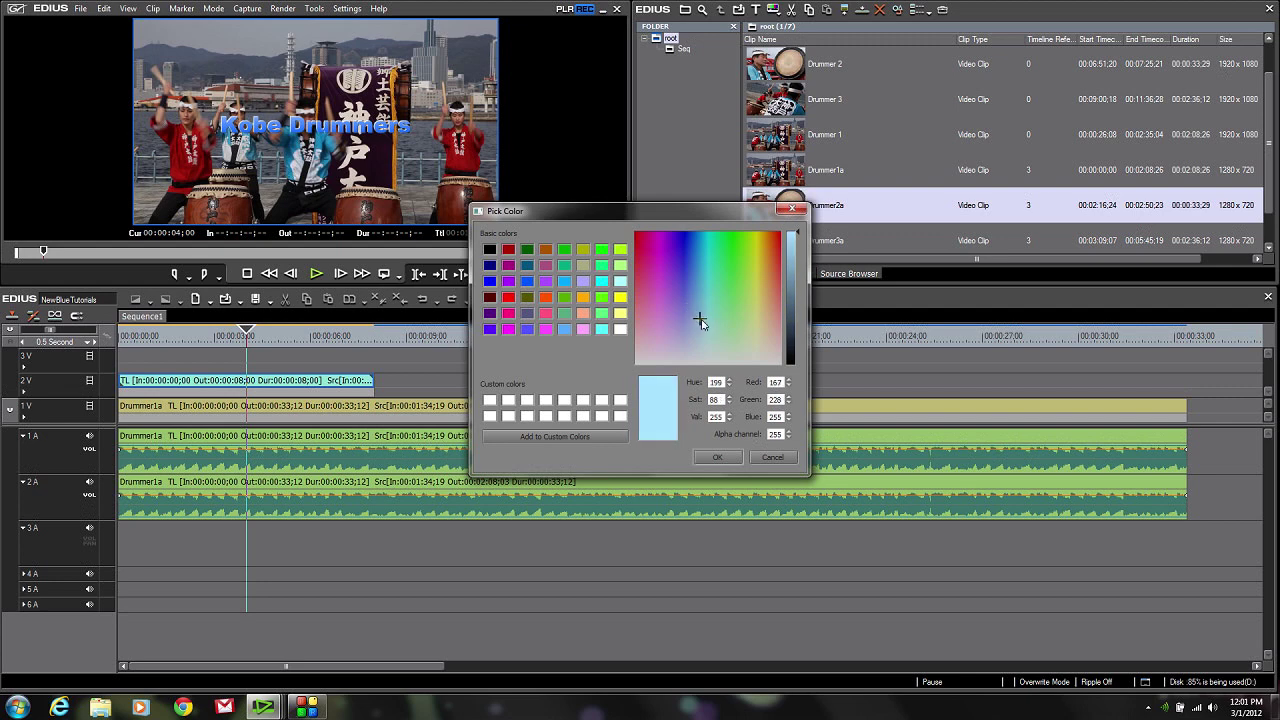
left_click(717, 457)
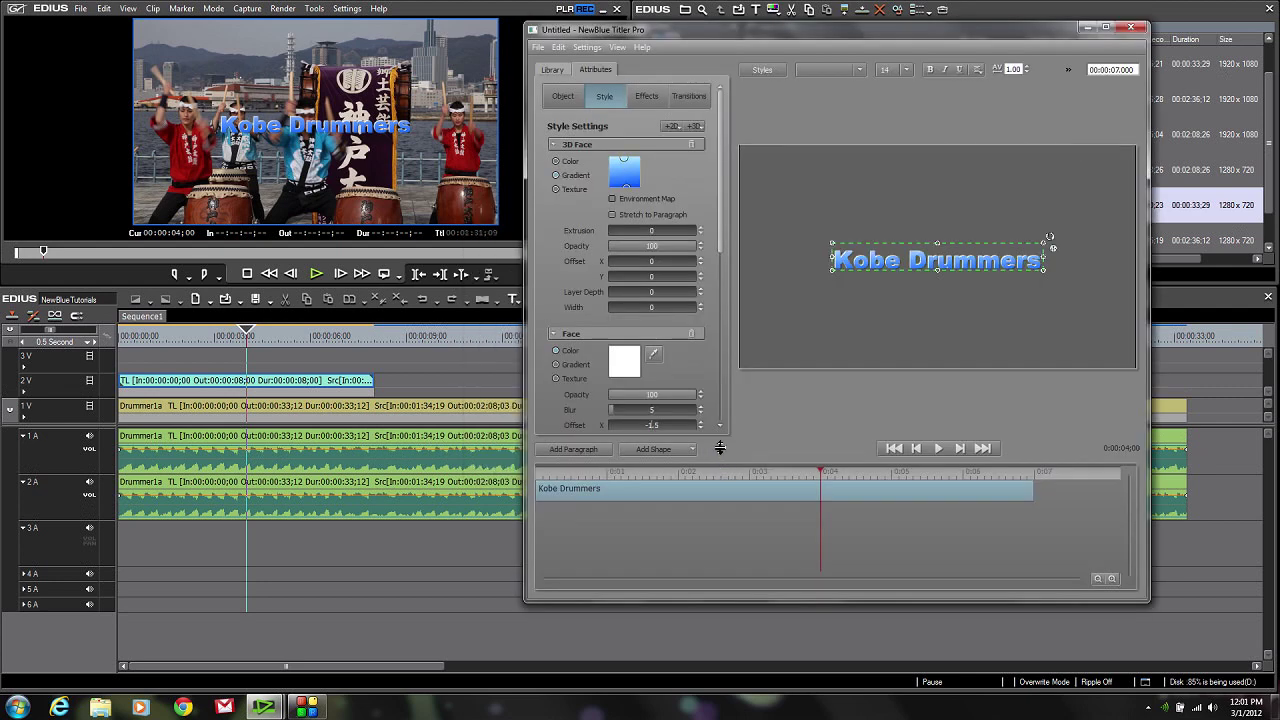
- Change the lower color stop of the title's 3D Face gradient to dark blue (Red 0, Green 0, Blue 127)
left_click(628, 190)
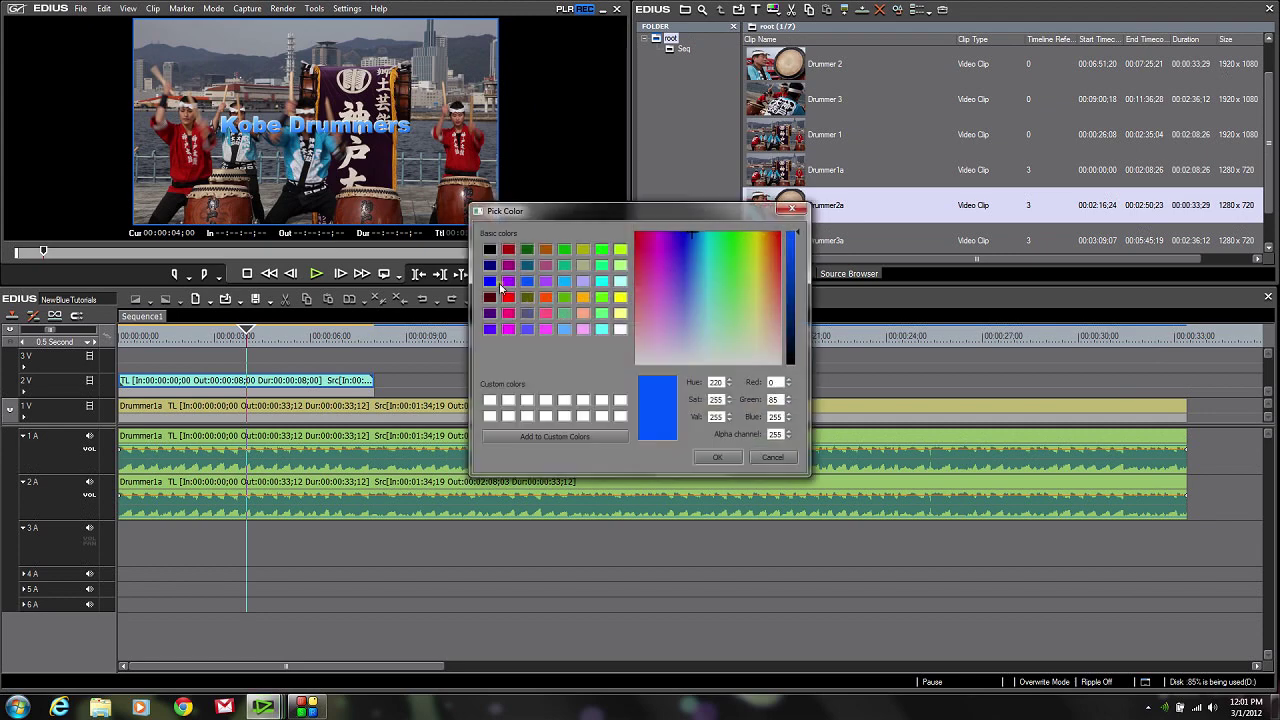
left_click(493, 283)
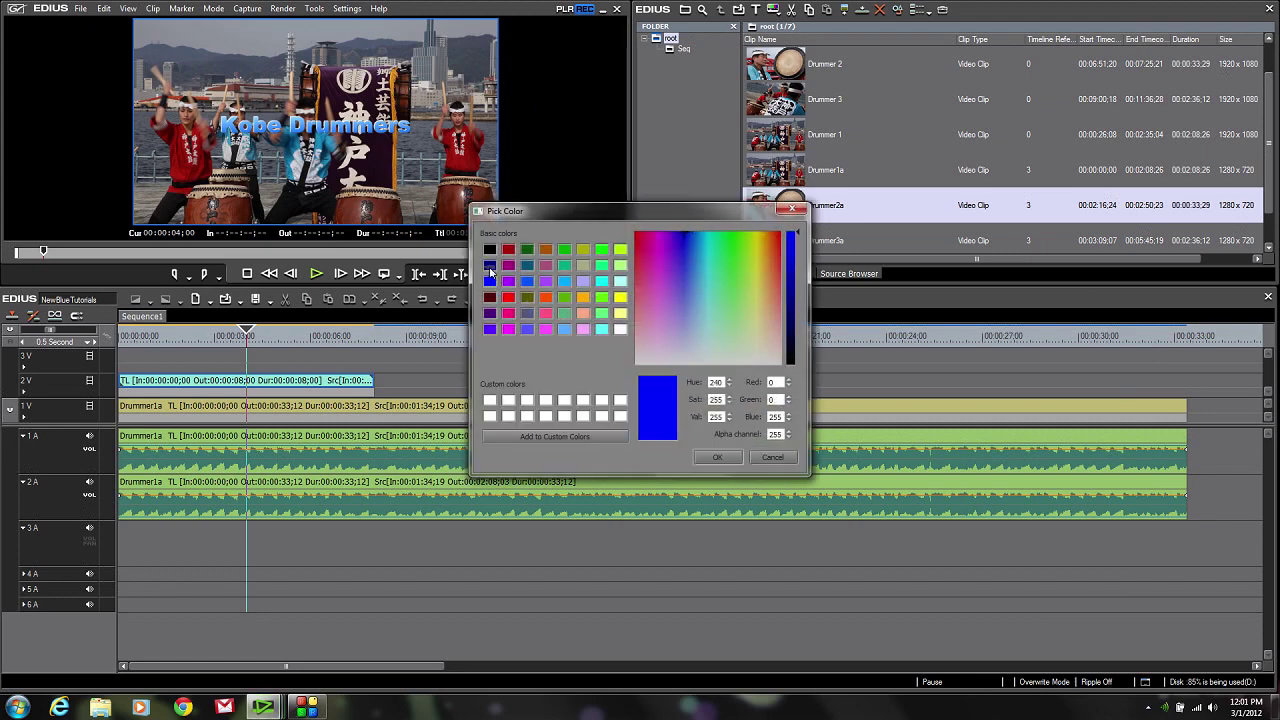
left_click(489, 266)
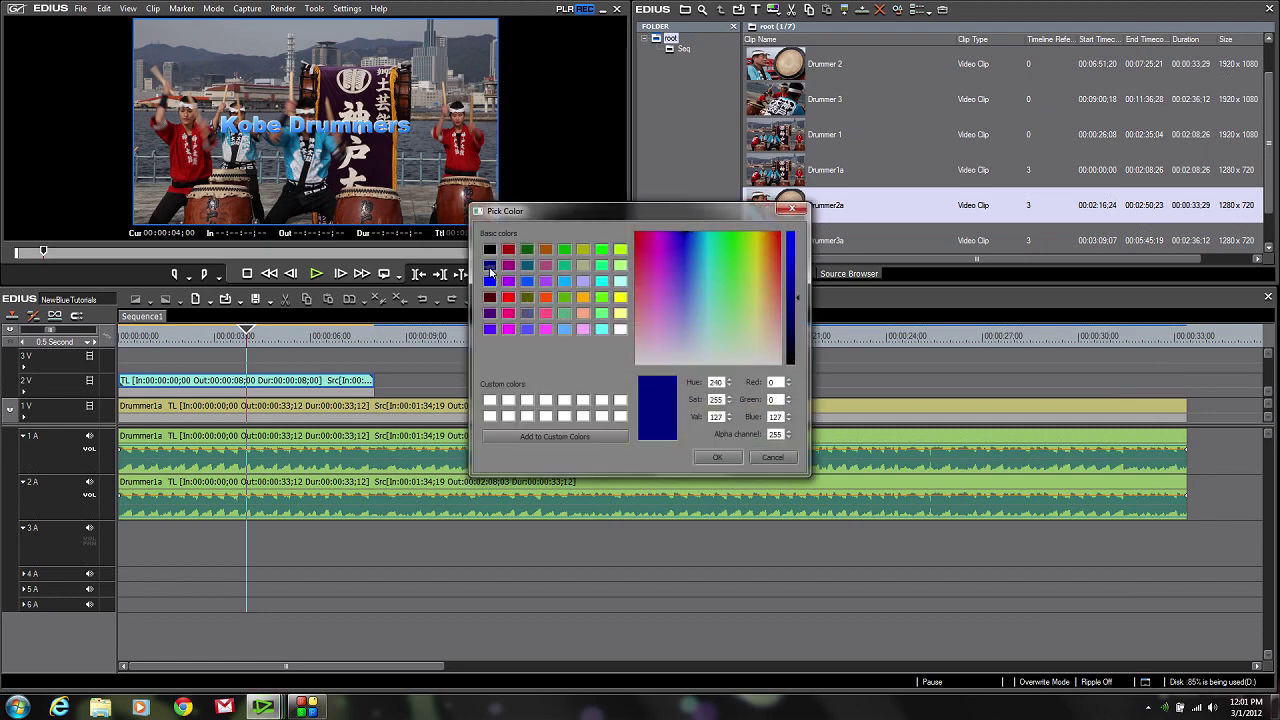
left_click(715, 457)
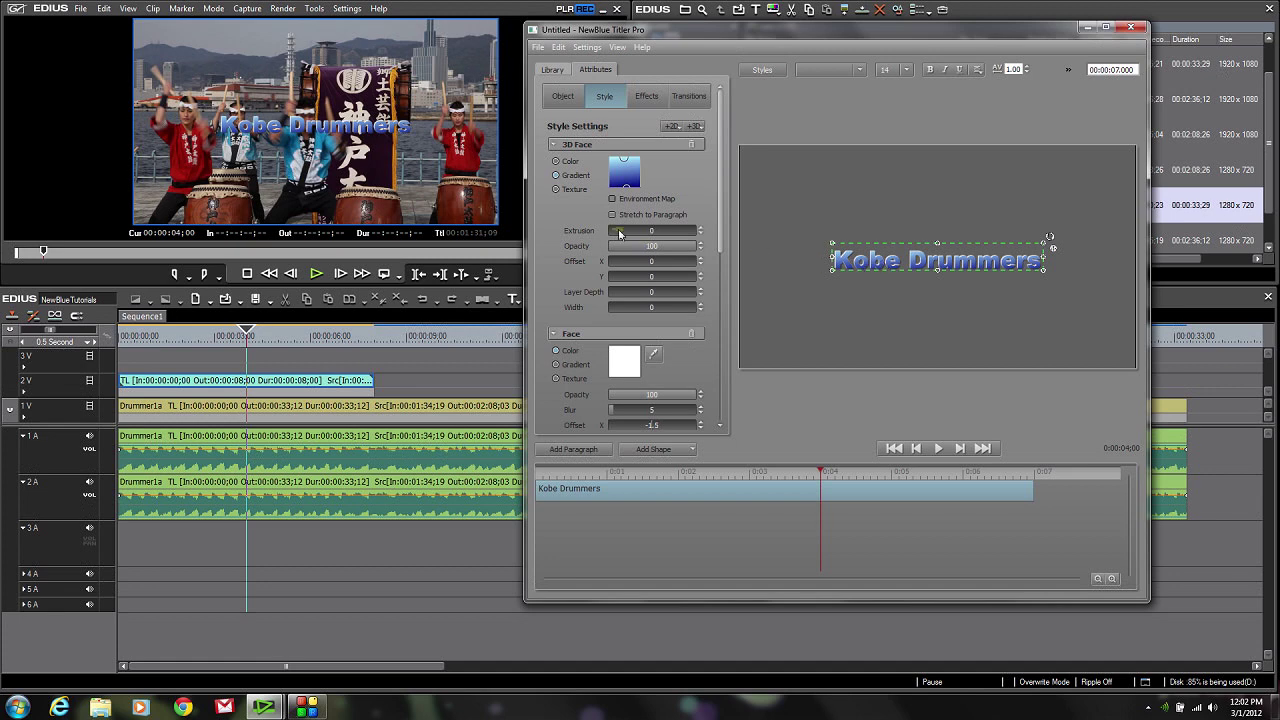
- Offset the title's gradient Shadow to X 2.5 and Y -2.5 in the style settings
left_click_drag(723, 182, 730, 340)
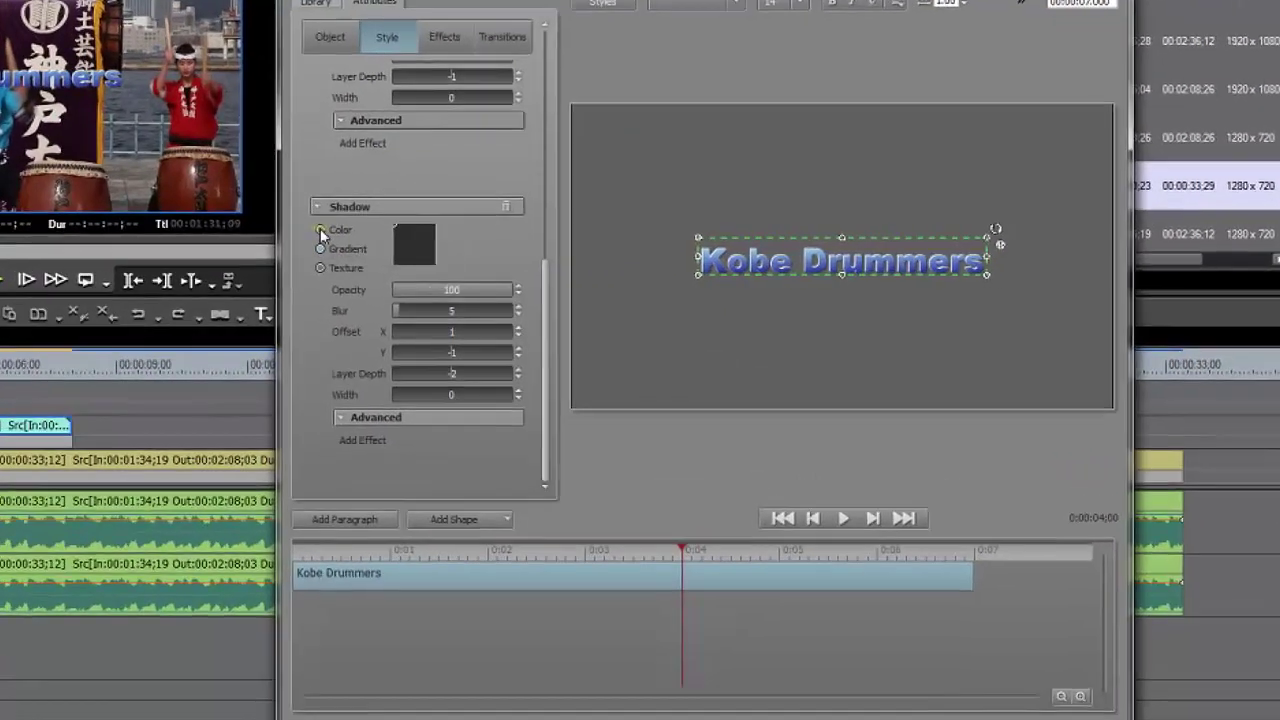
left_click(321, 231)
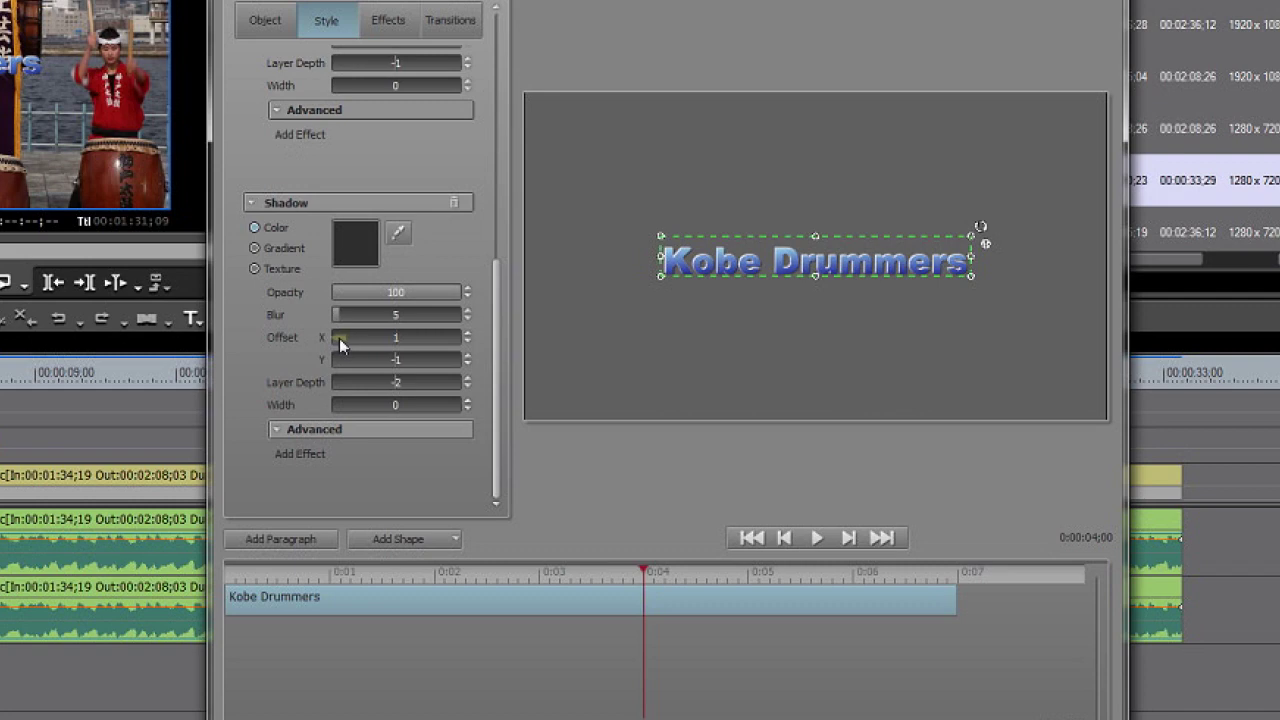
left_click_drag(333, 338, 335, 341)
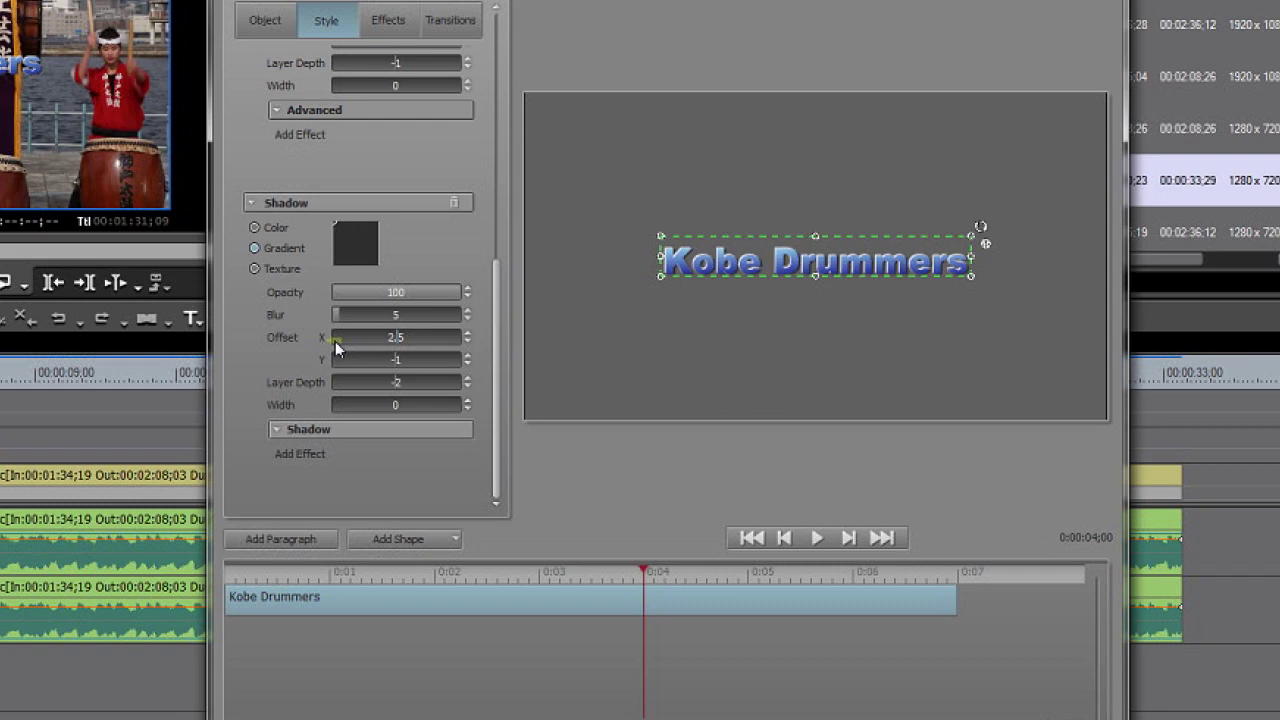
left_click_drag(333, 360, 339, 361)
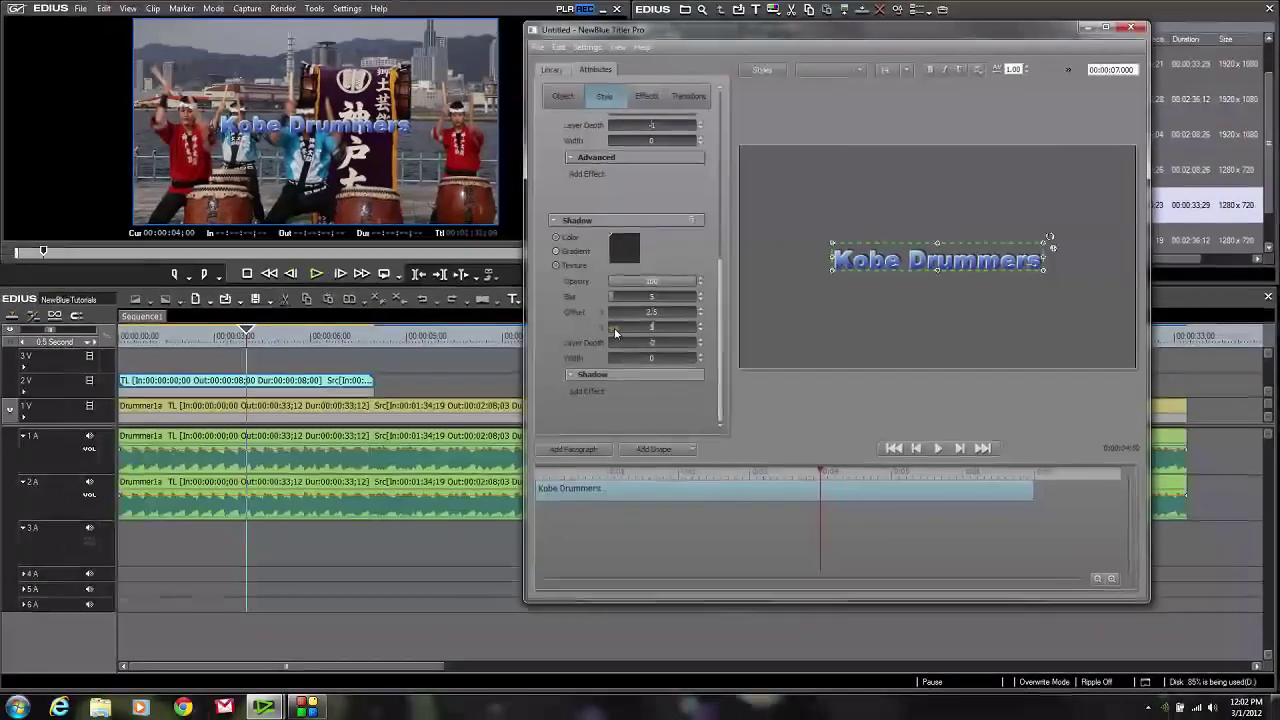
left_click_drag(615, 333, 609, 332)
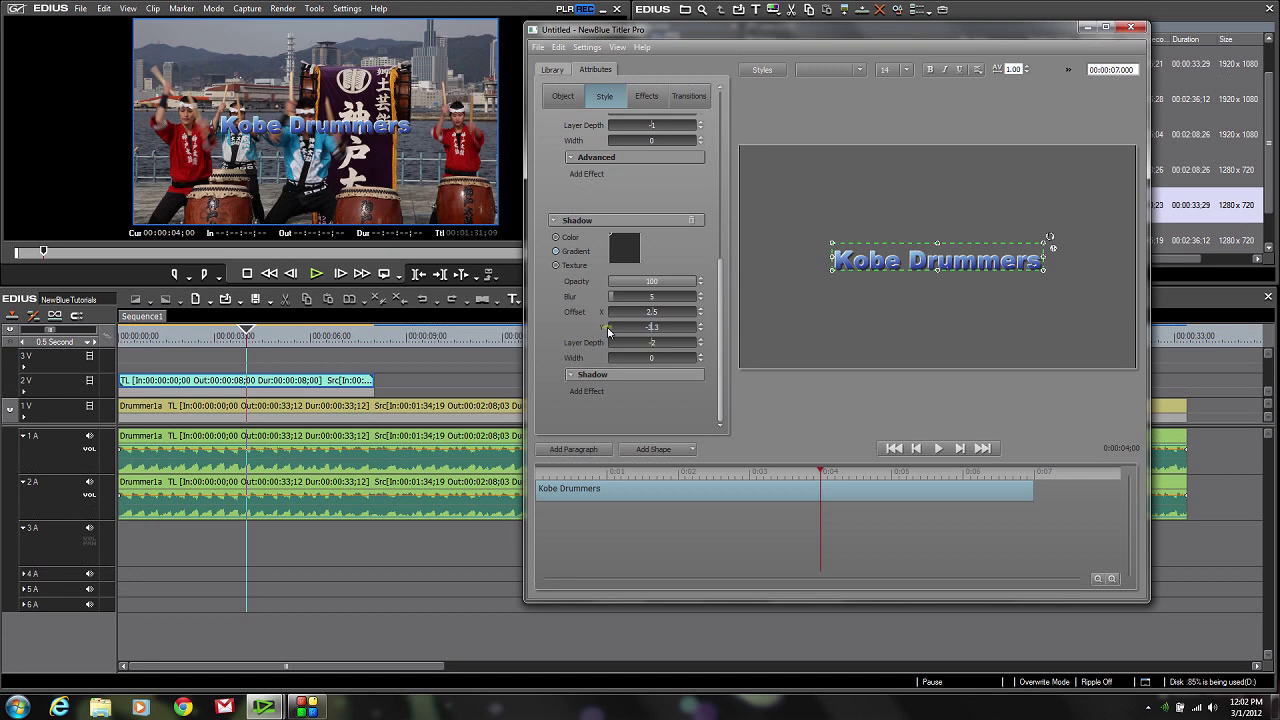
left_click_drag(609, 332, 634, 356)
- Save the customized title style as a style preset named kobedrummers in My Styles
left_click(538, 48)
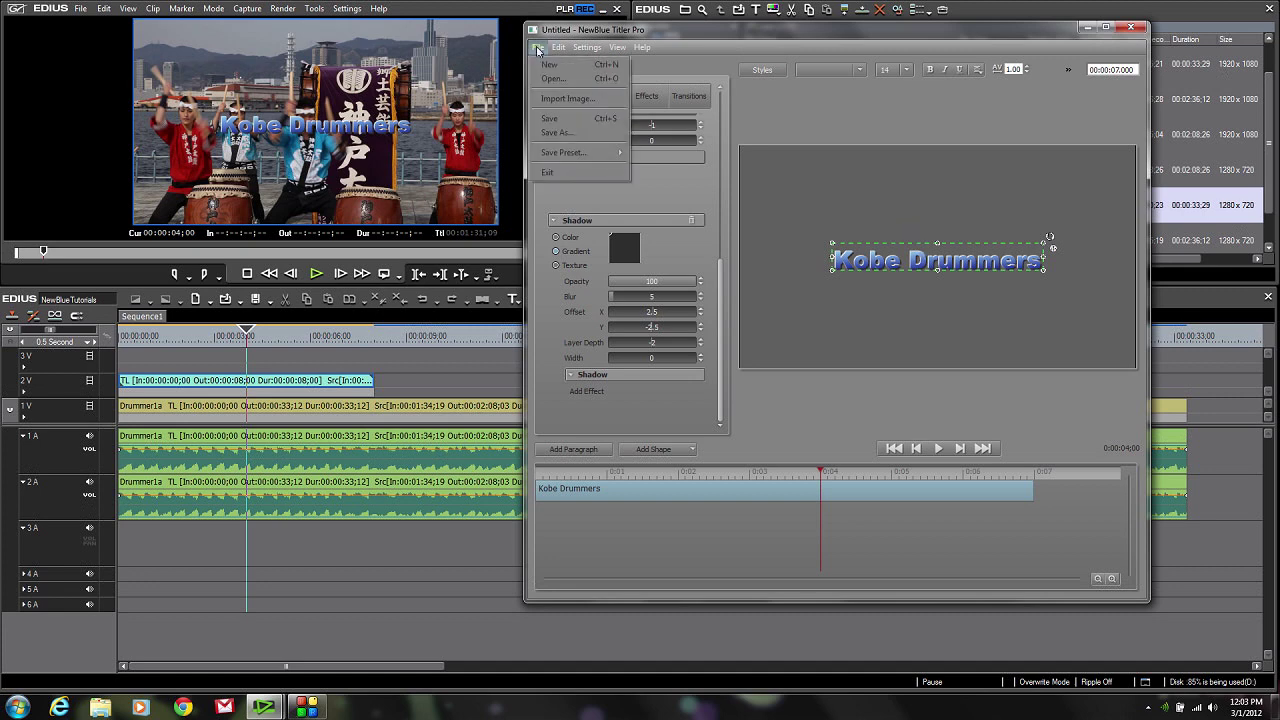
mouse_move(568, 156)
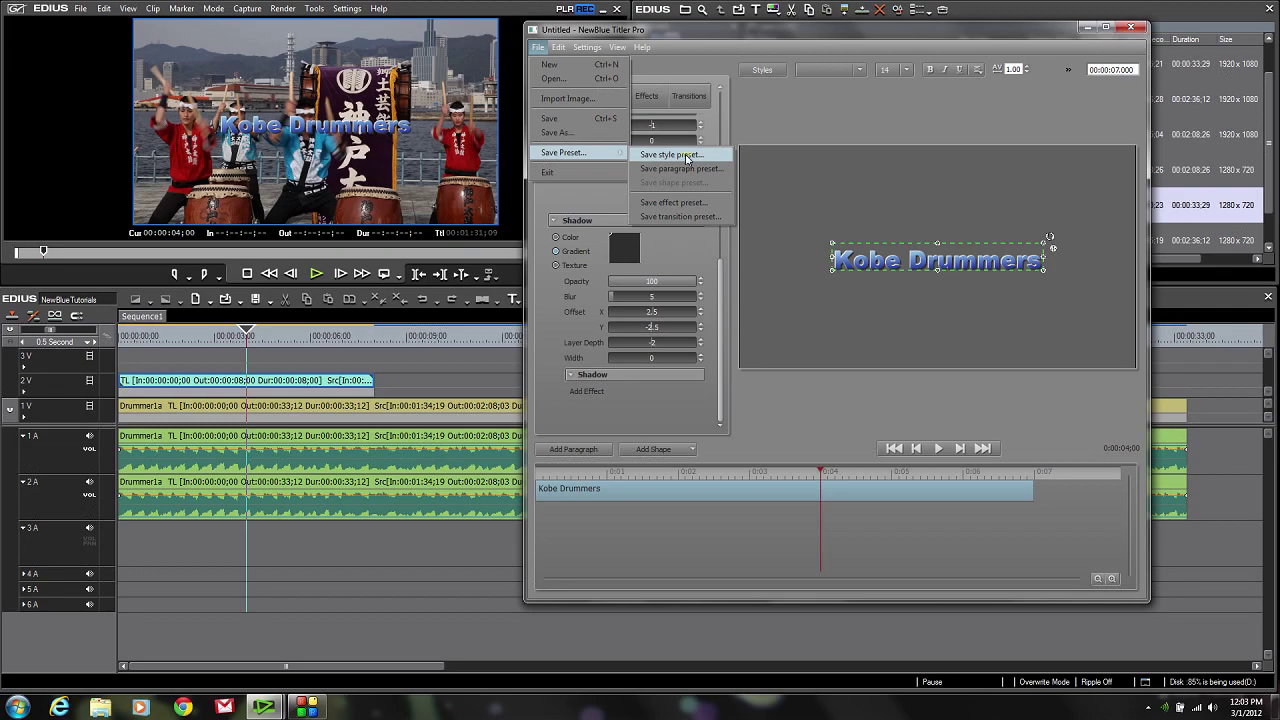
left_click(686, 156)
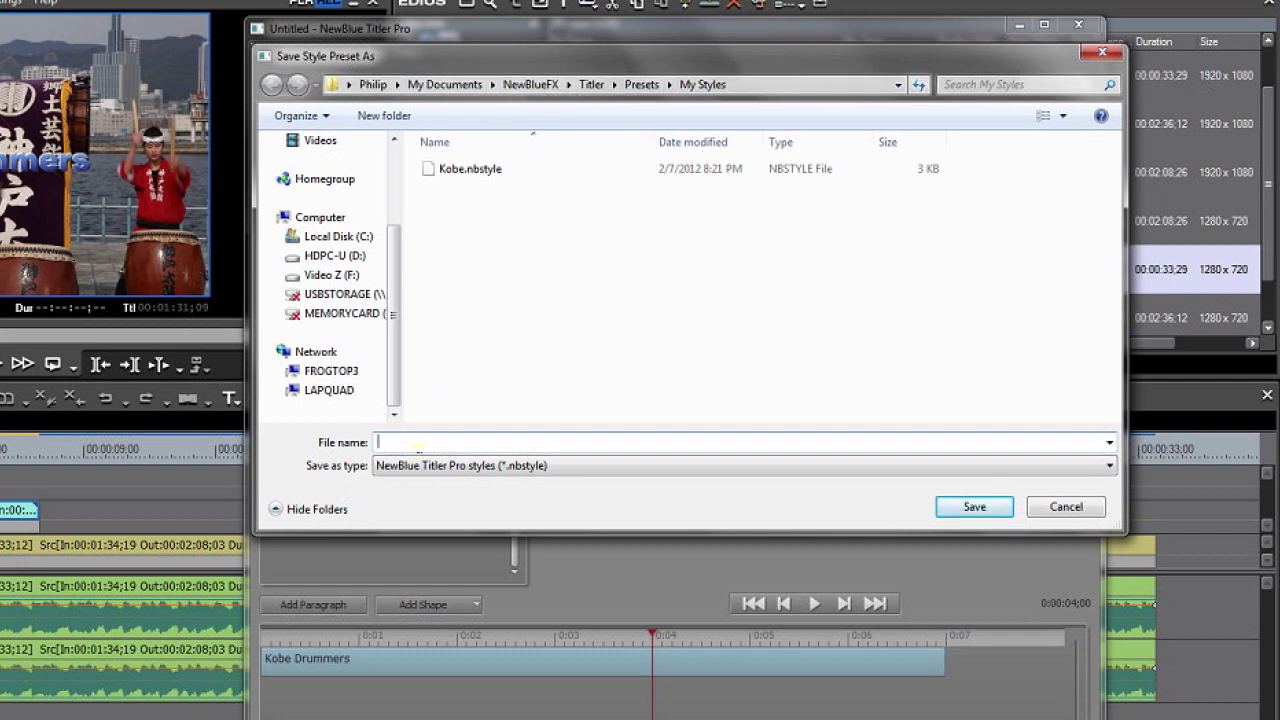
type("kobe")
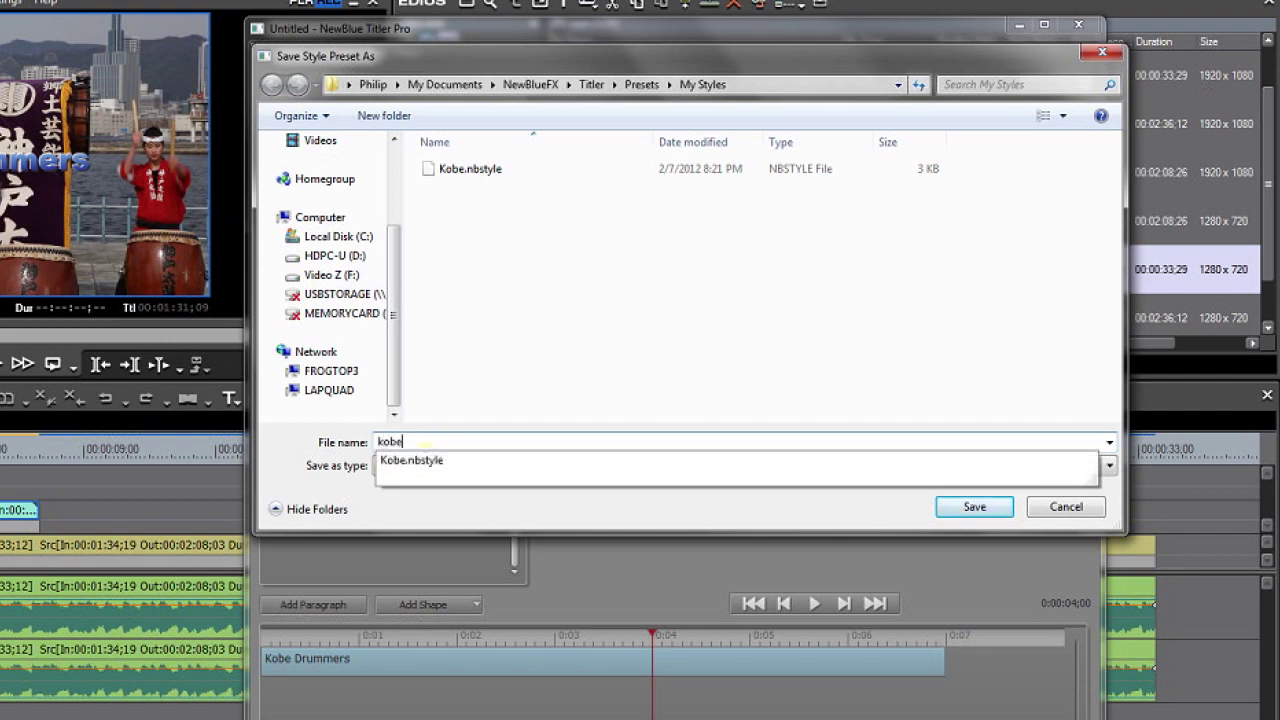
type("urnmms")
key("BackSpace")
key("BackSpace")
key("BackSpace")
key("BackSpace")
key("BackSpace")
key("BackSpace")
type("drummers")
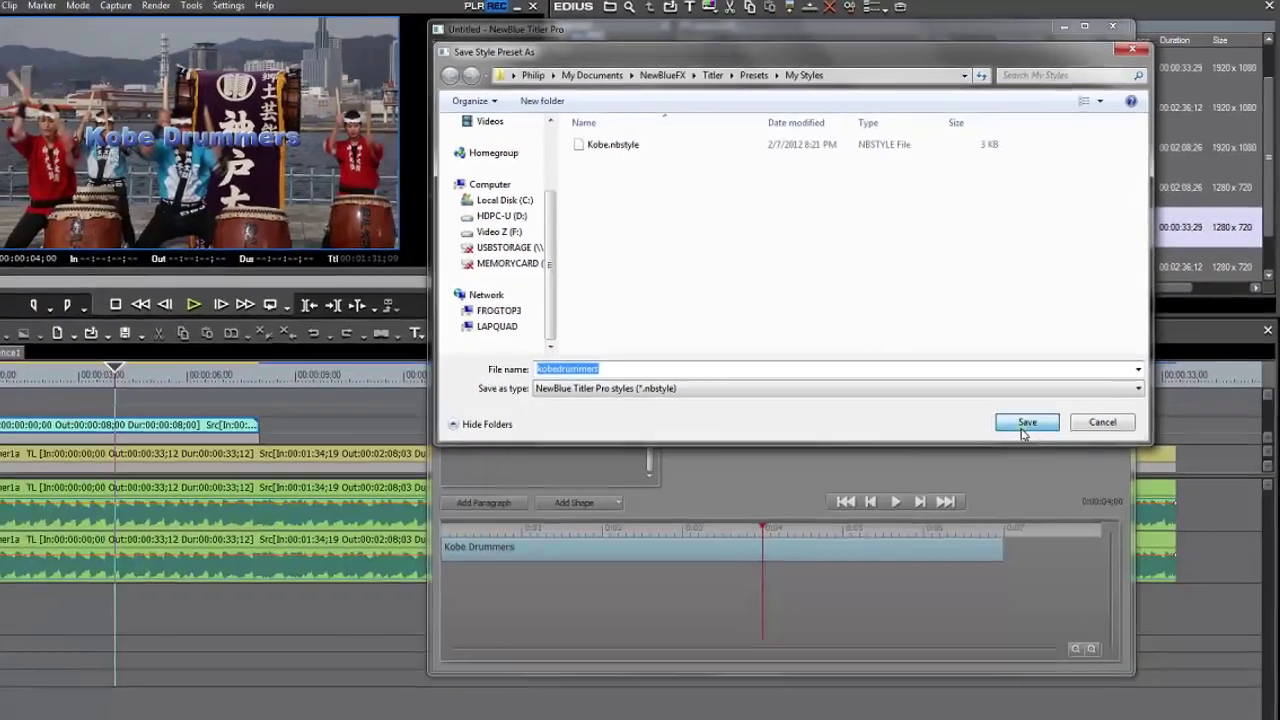
left_click(974, 506)
- Check the library's My Styles collection for the saved style preset
left_click(552, 70)
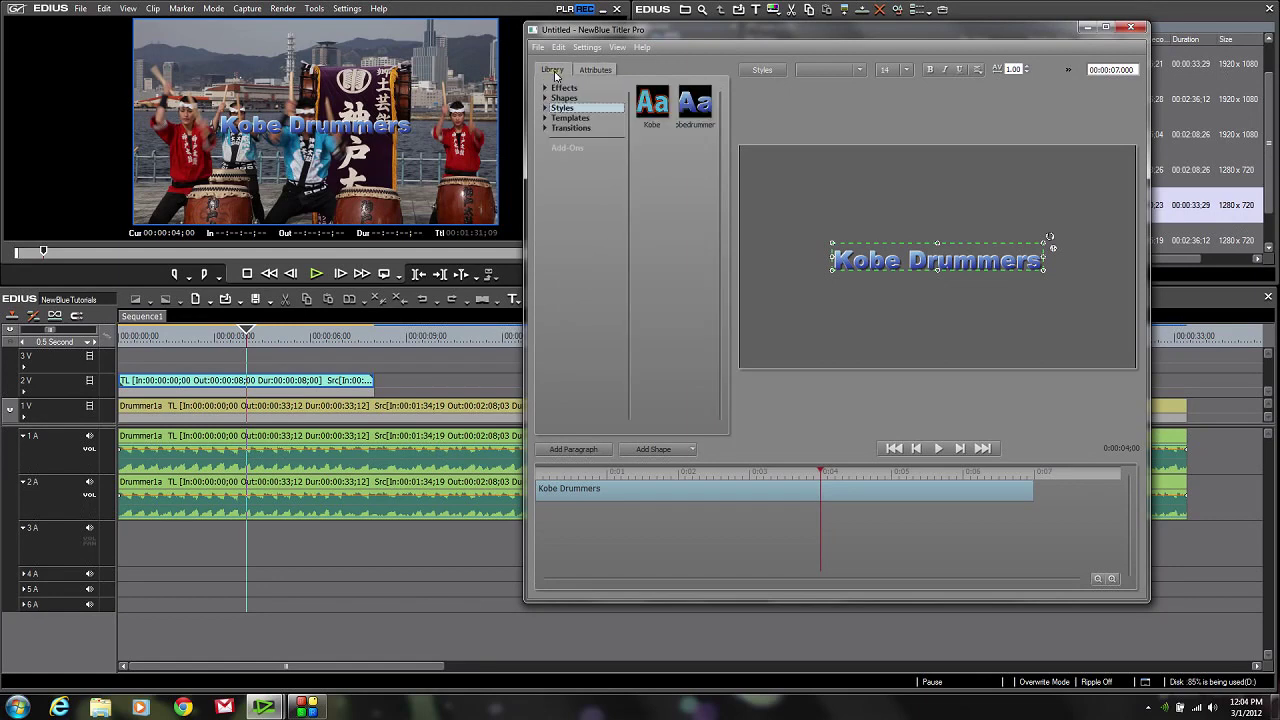
left_click(546, 108)
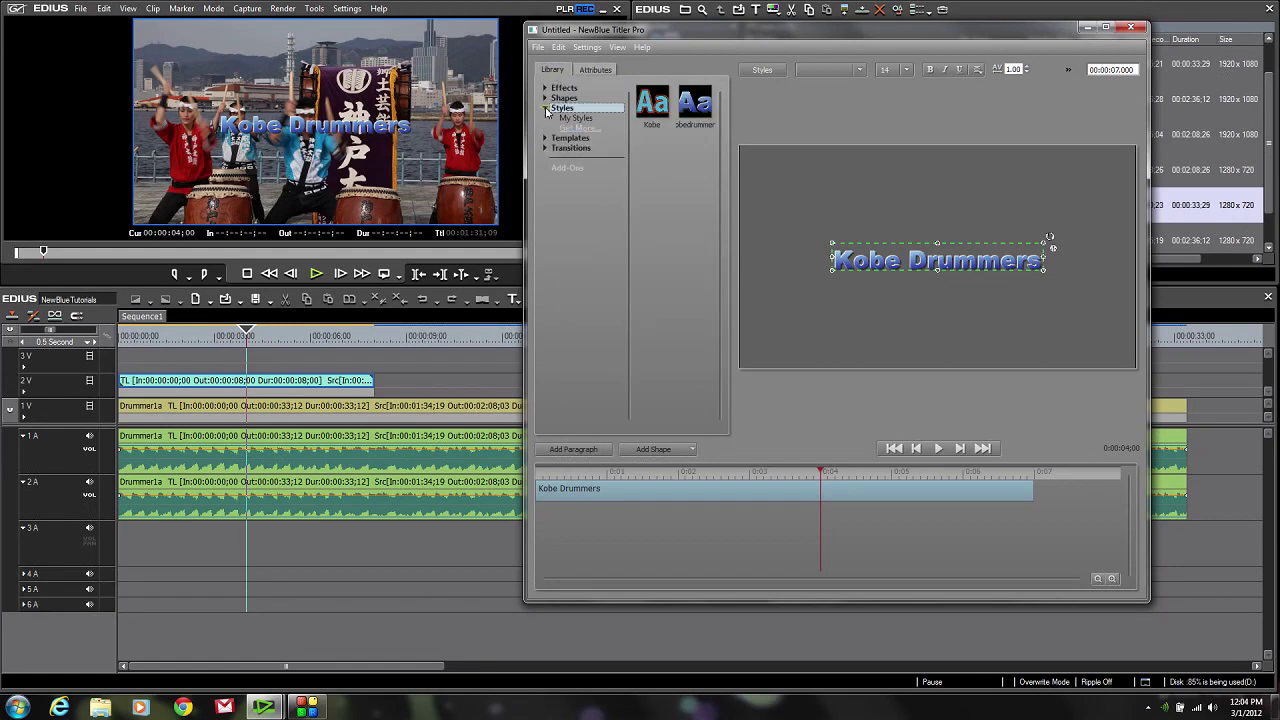
left_click(578, 118)
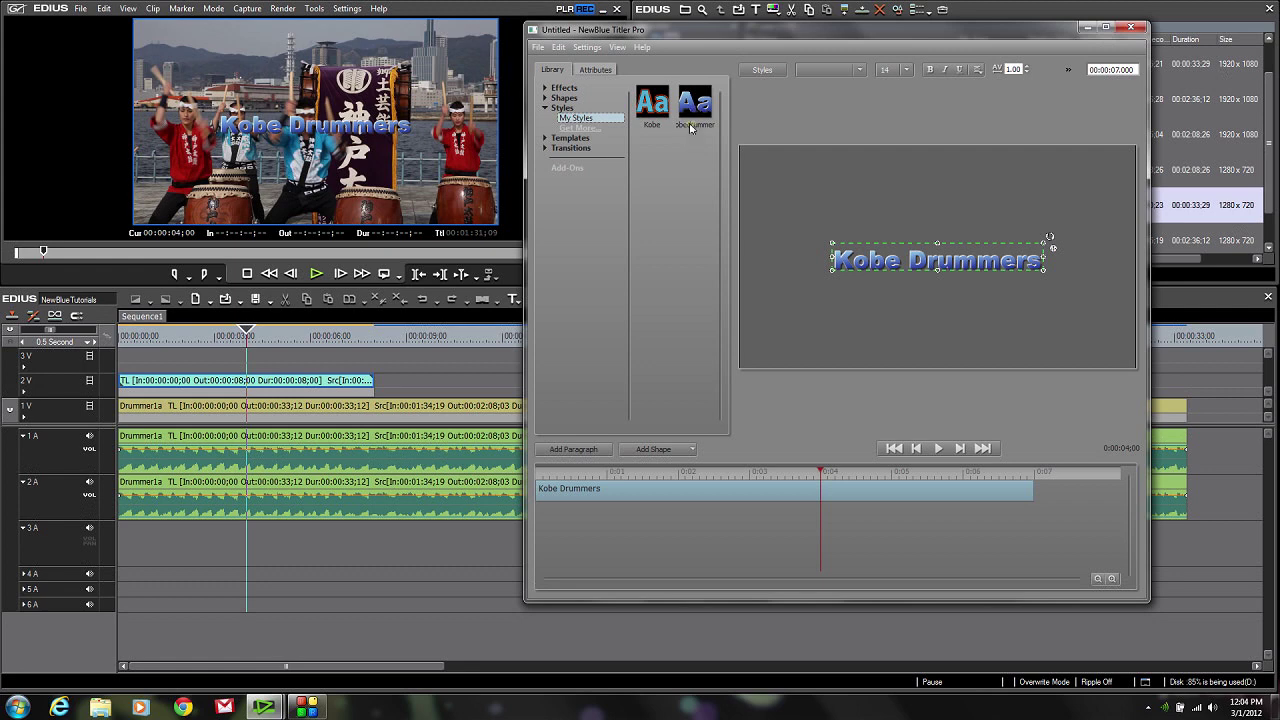
- Try moving the selected title text down in the preview to about Y -3.3, and undo the move
left_click(592, 70)
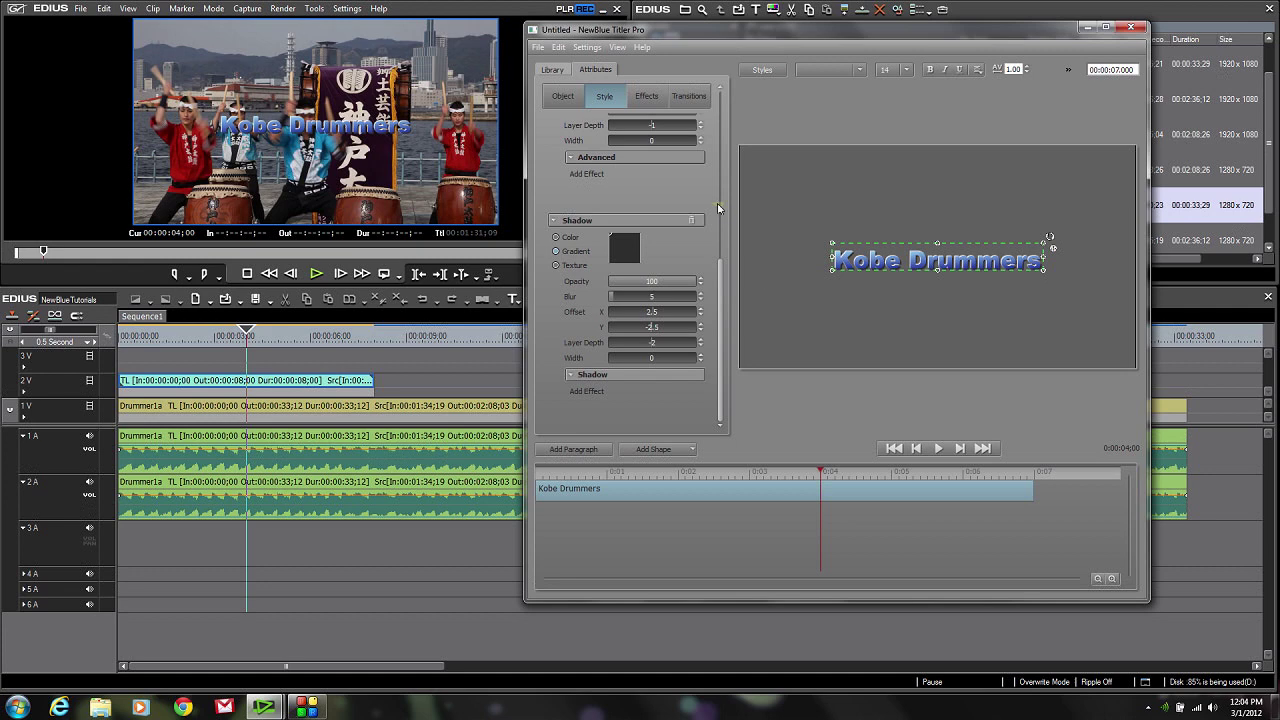
left_click(838, 262)
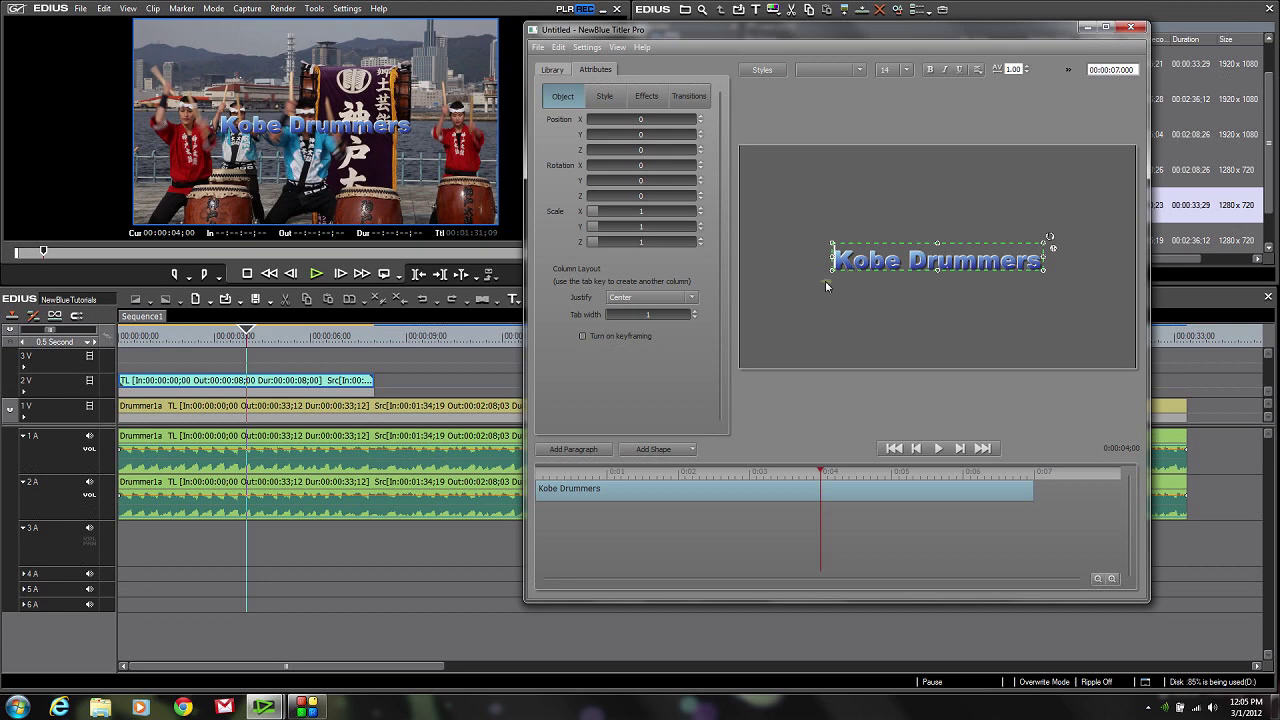
left_click(878, 267)
triple_click(878, 267)
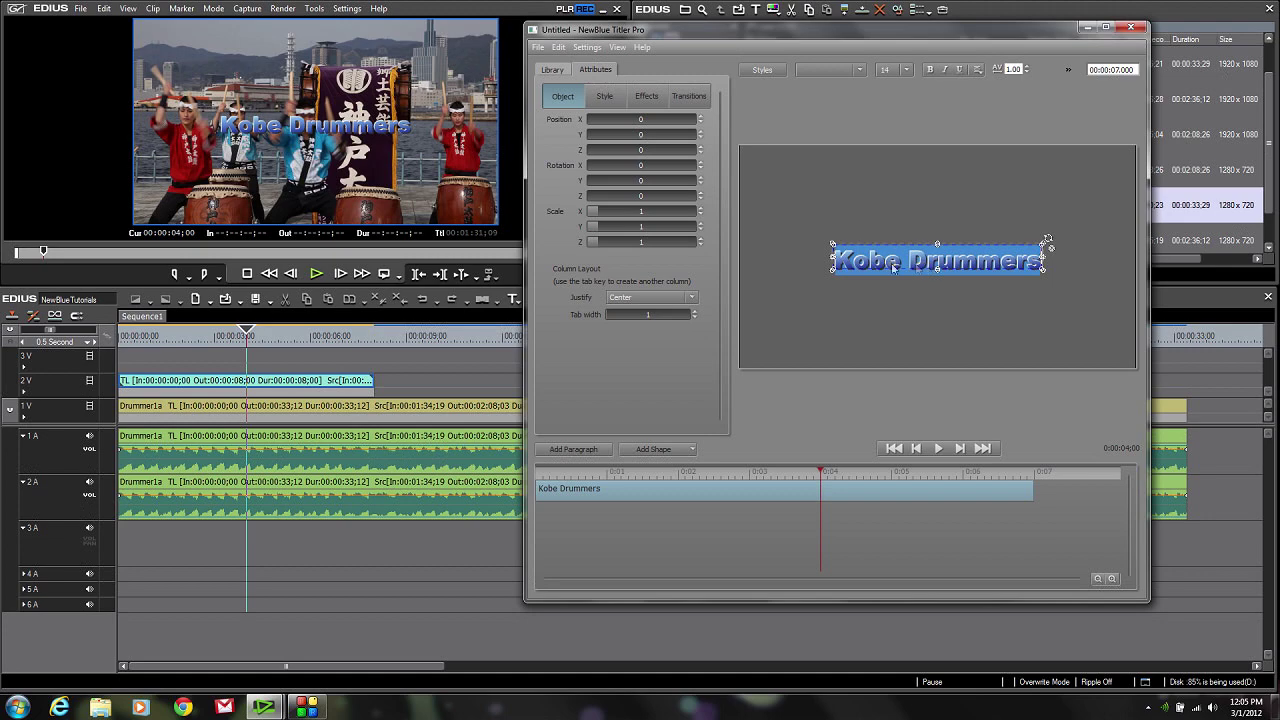
left_click_drag(893, 266, 893, 327)
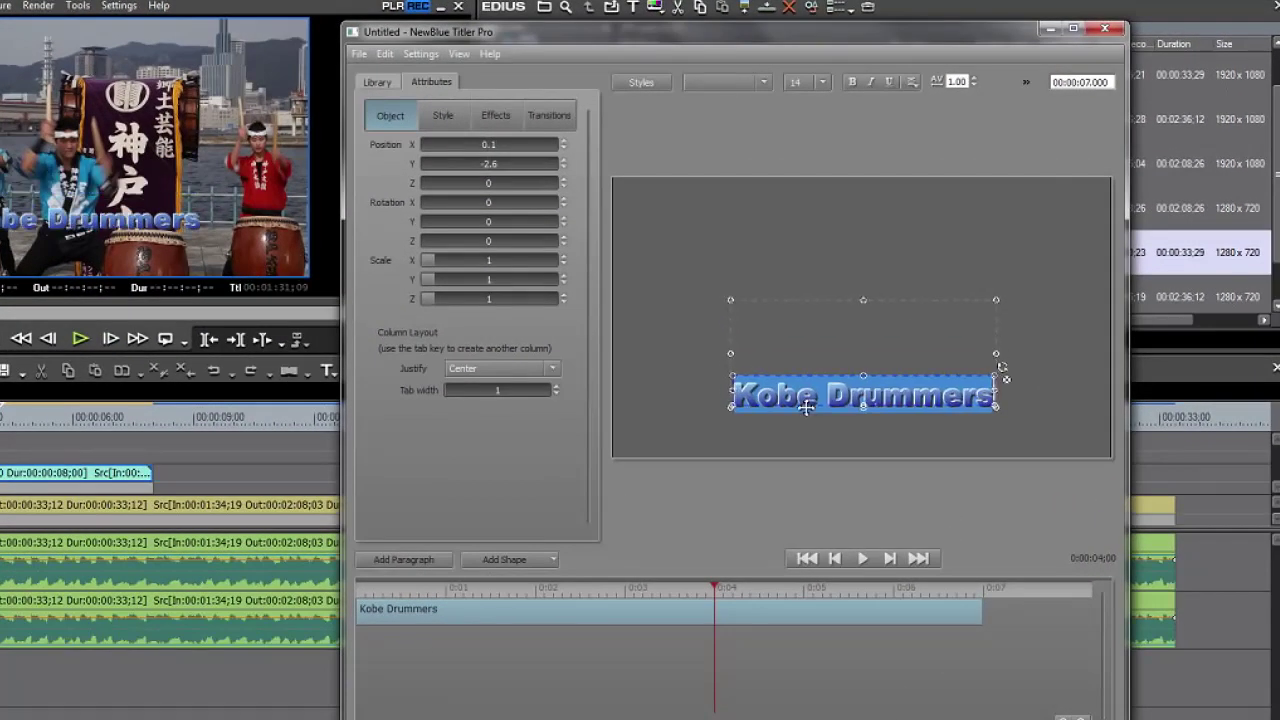
left_click_drag(806, 406, 804, 425)
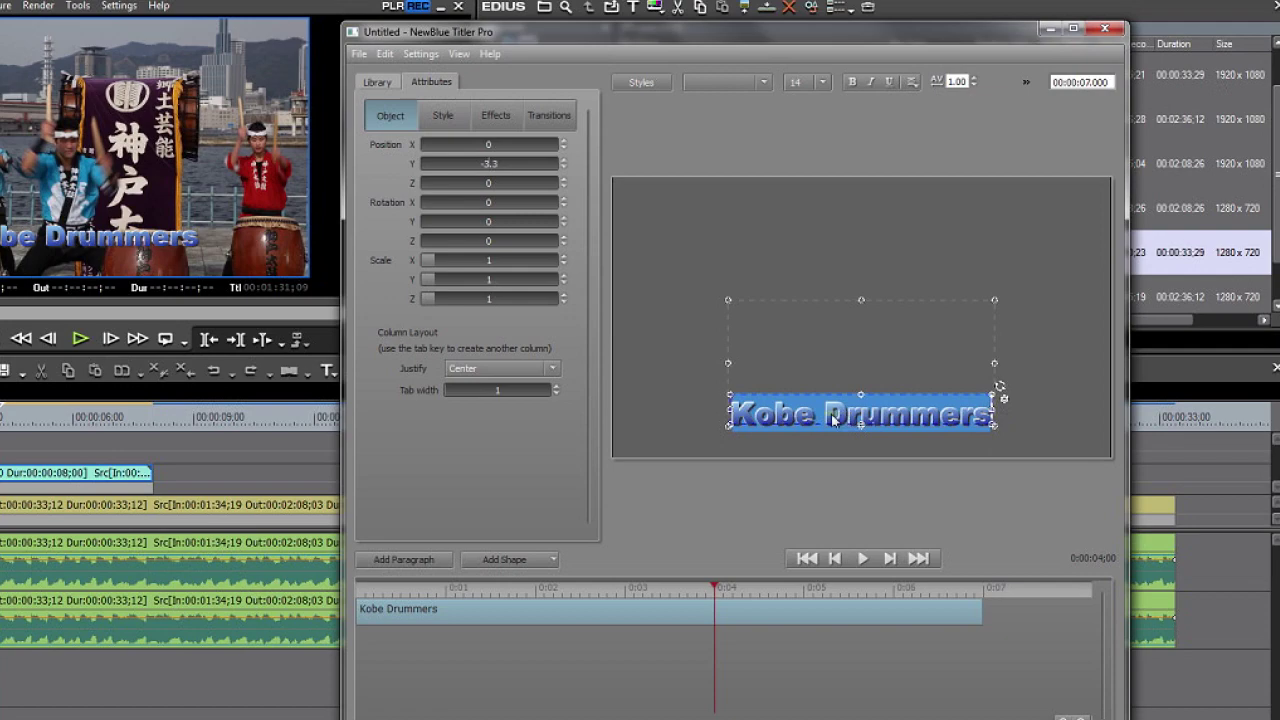
key("ctrl+z")
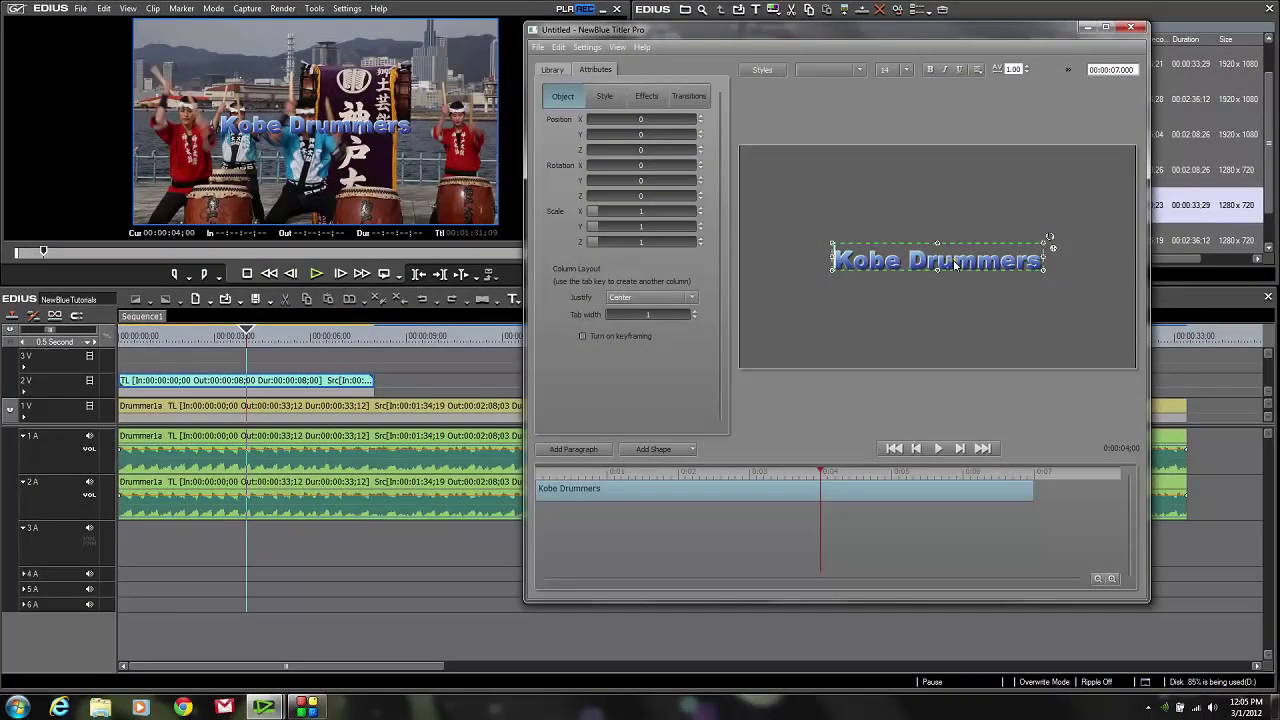
- Lower the title's Y position so it sits near the bottom of the frame, keeping X at 0
left_click_drag(963, 242, 963, 282)
left_click(636, 134)
type("-43")
key("Return")
left_click_drag(634, 140, 632, 140)
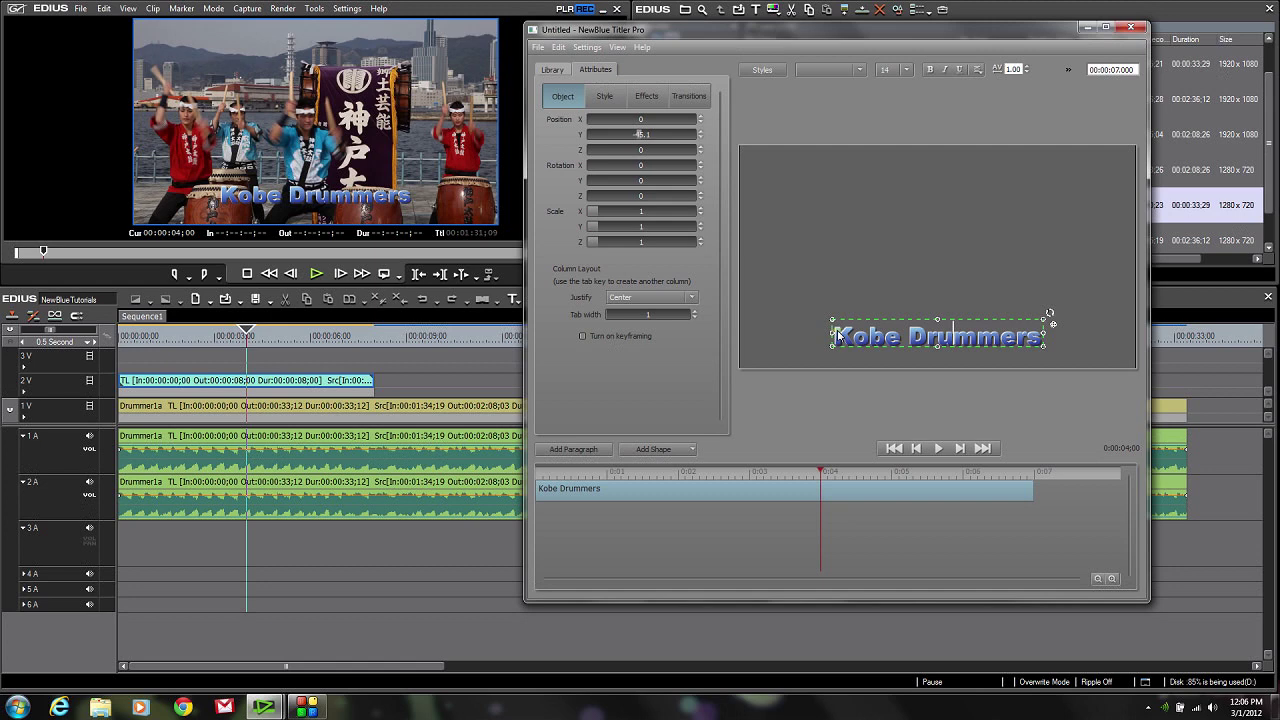
- Add a rectangle shape and extend its clip back to the start of the title timeline
left_click(655, 452)
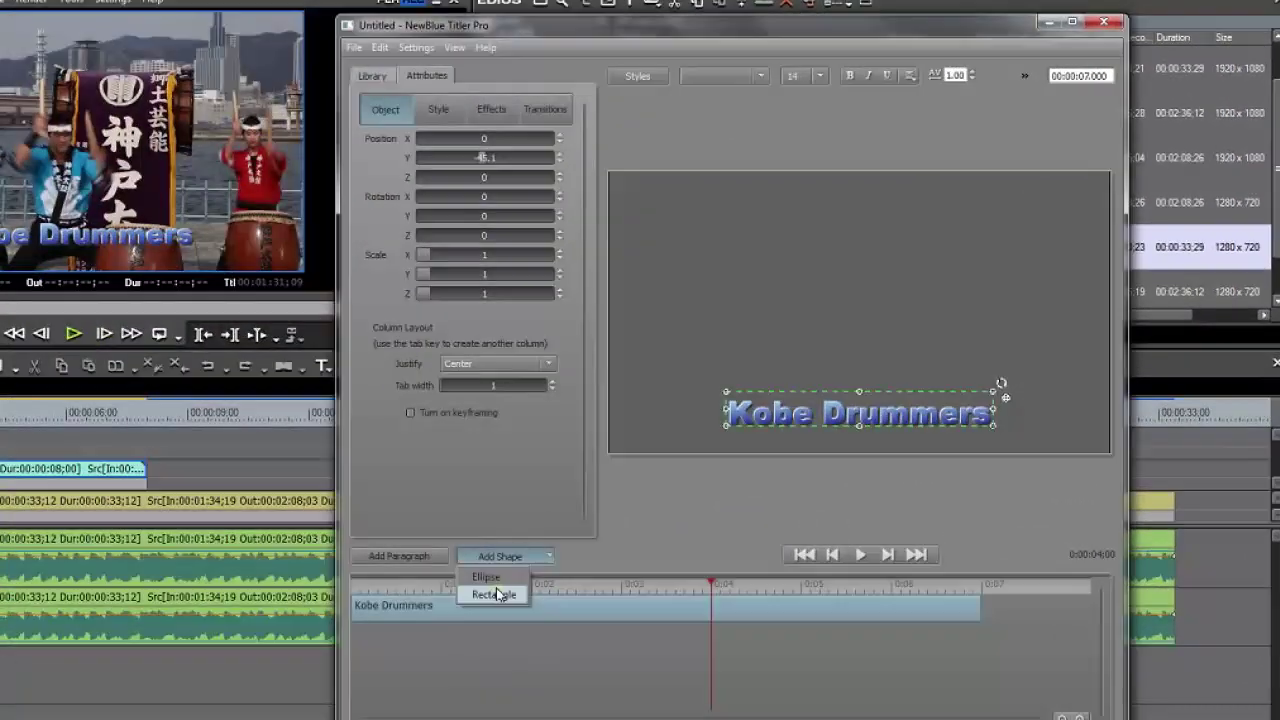
left_click(494, 595)
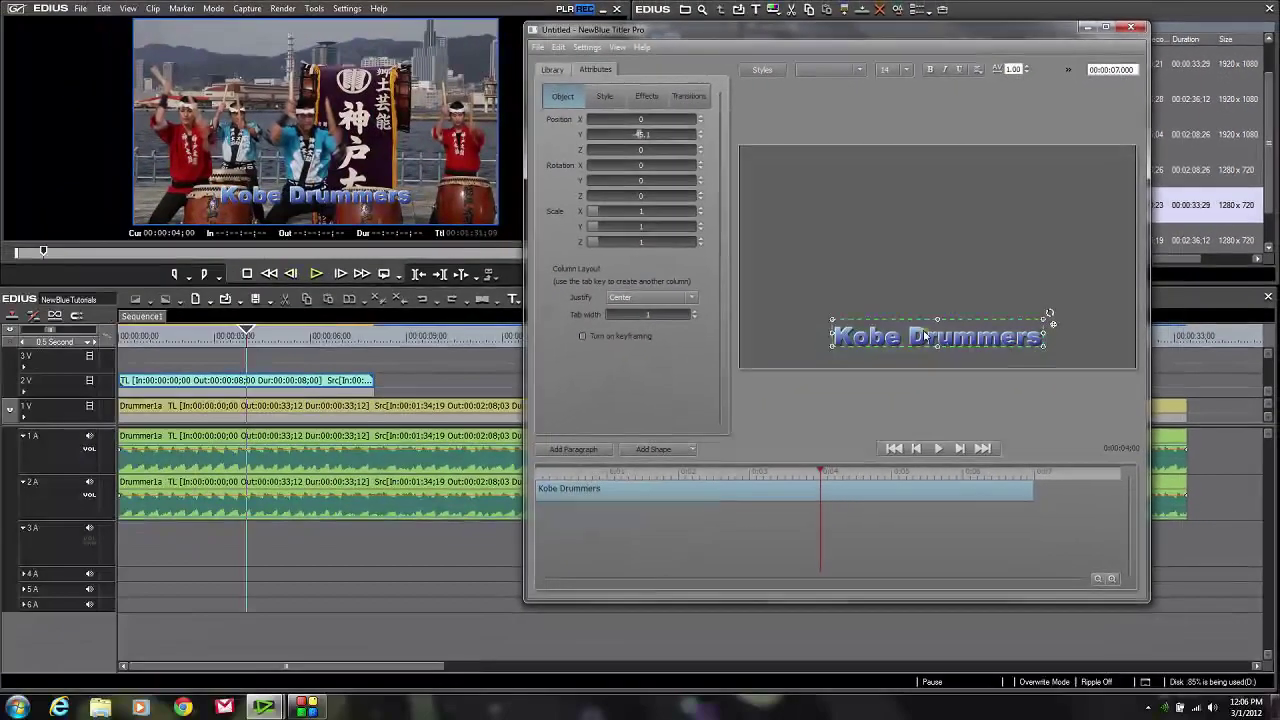
left_click(781, 450)
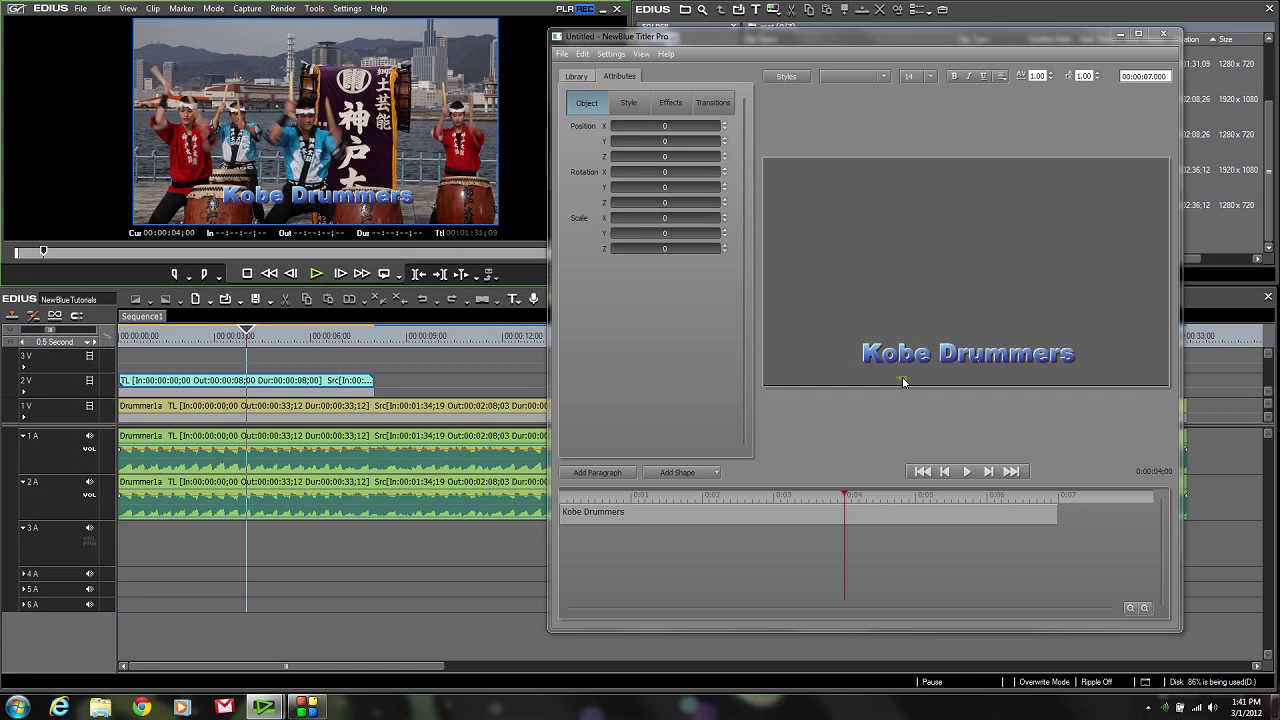
left_click(694, 478)
left_click(681, 504)
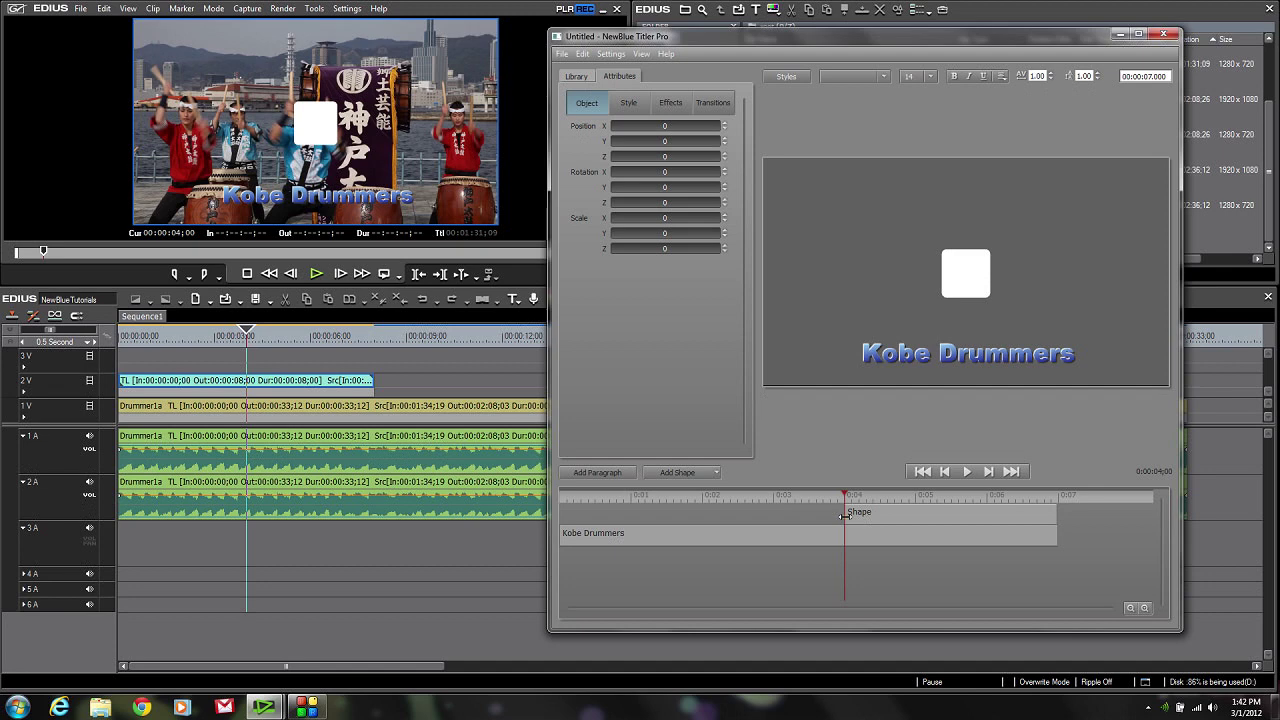
left_click_drag(844, 515, 548, 513)
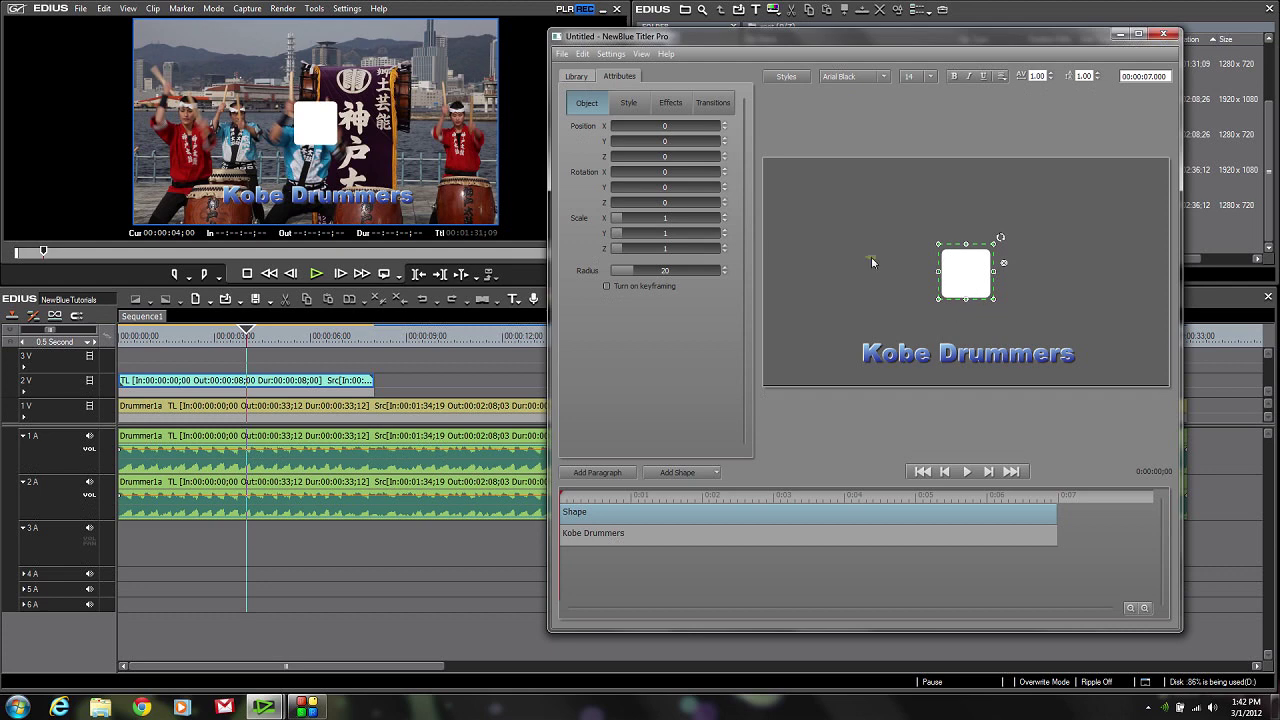
- Stretch the rectangle across the full frame width at Scale X 8.7 and reduce its height to Scale Y 0.9
left_click_drag(938, 271, 737, 272)
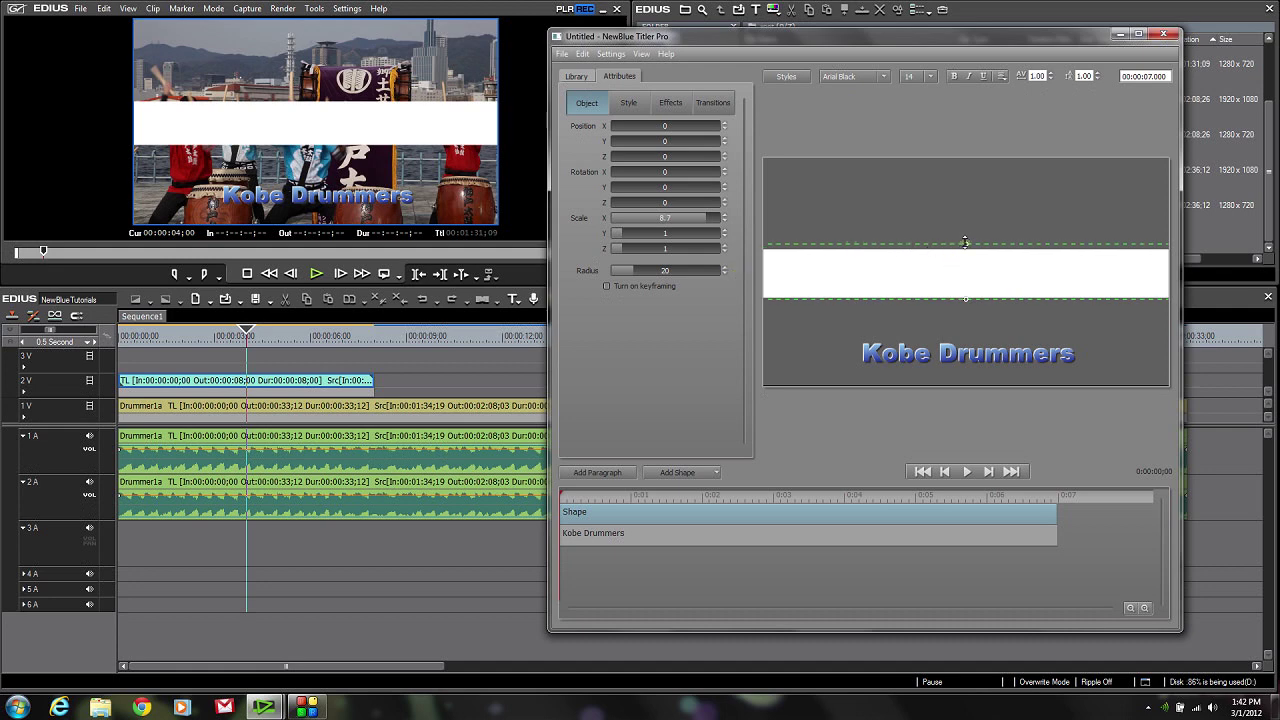
left_click_drag(964, 242, 965, 245)
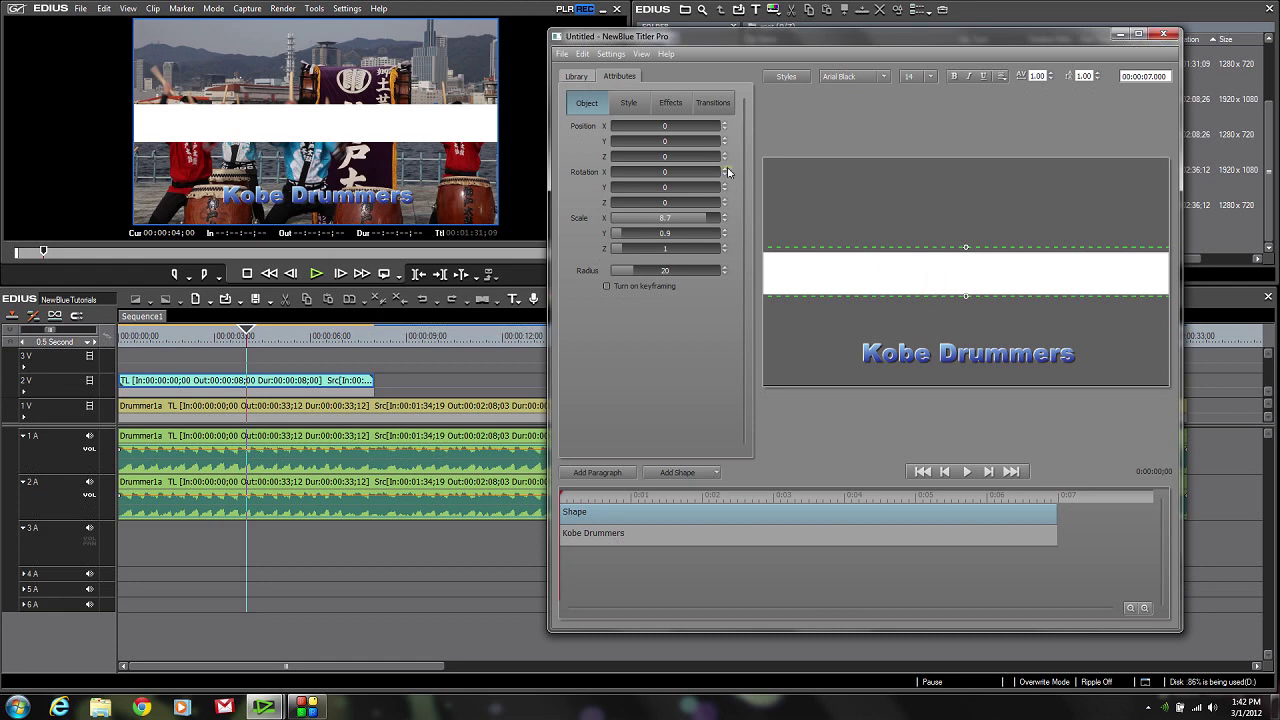
- Fill the rectangle's 3D face with a gradient and set its start colour to dark red (170, 0, 0)
left_click(630, 104)
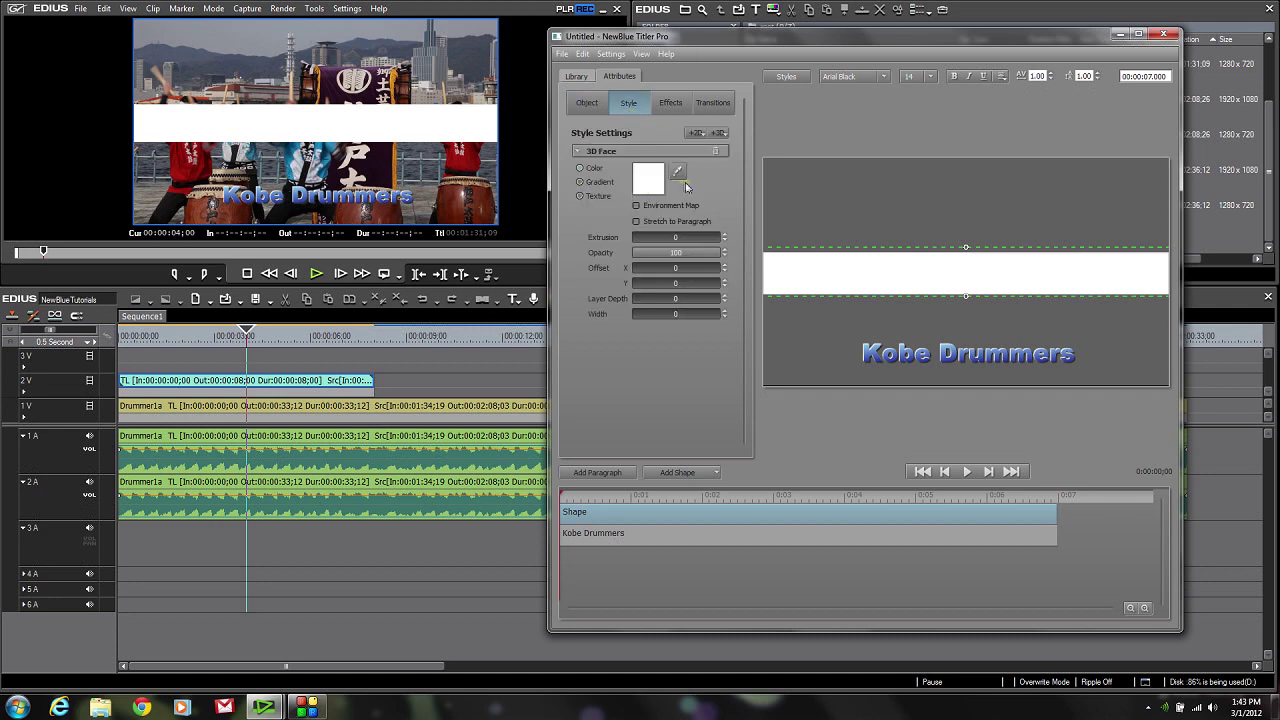
left_click(580, 185)
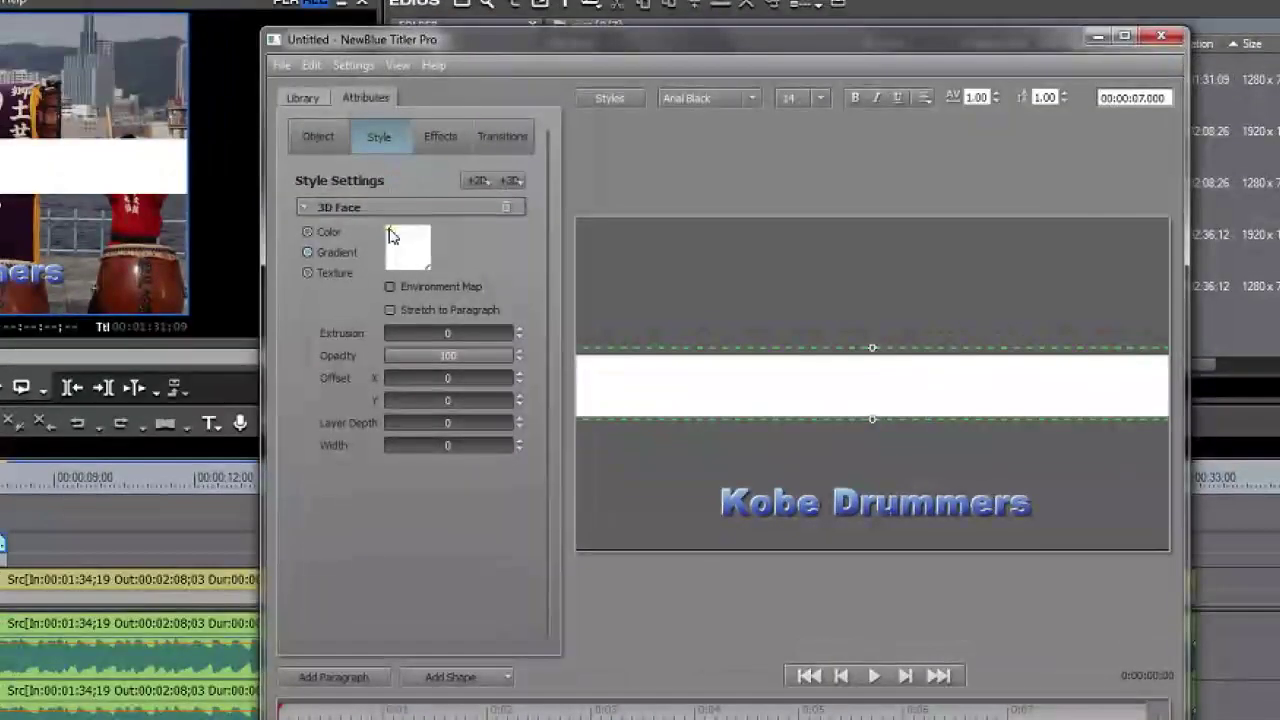
left_click(640, 175)
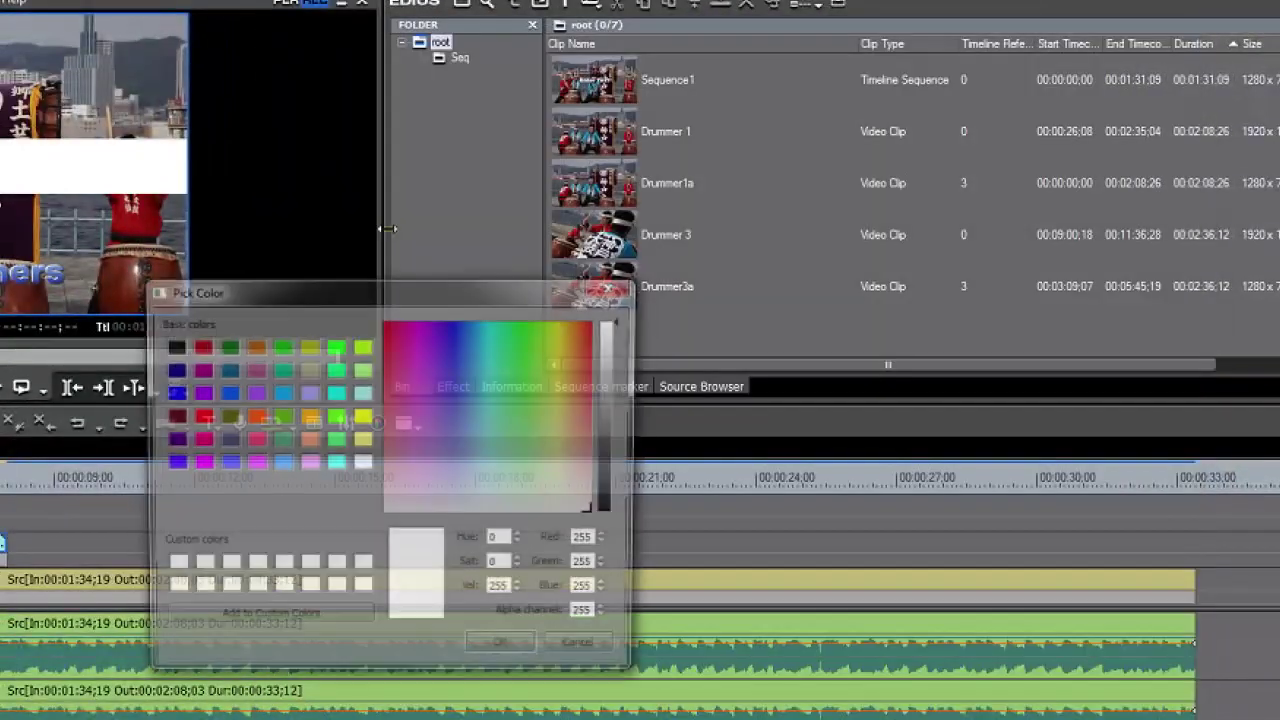
left_click(202, 347)
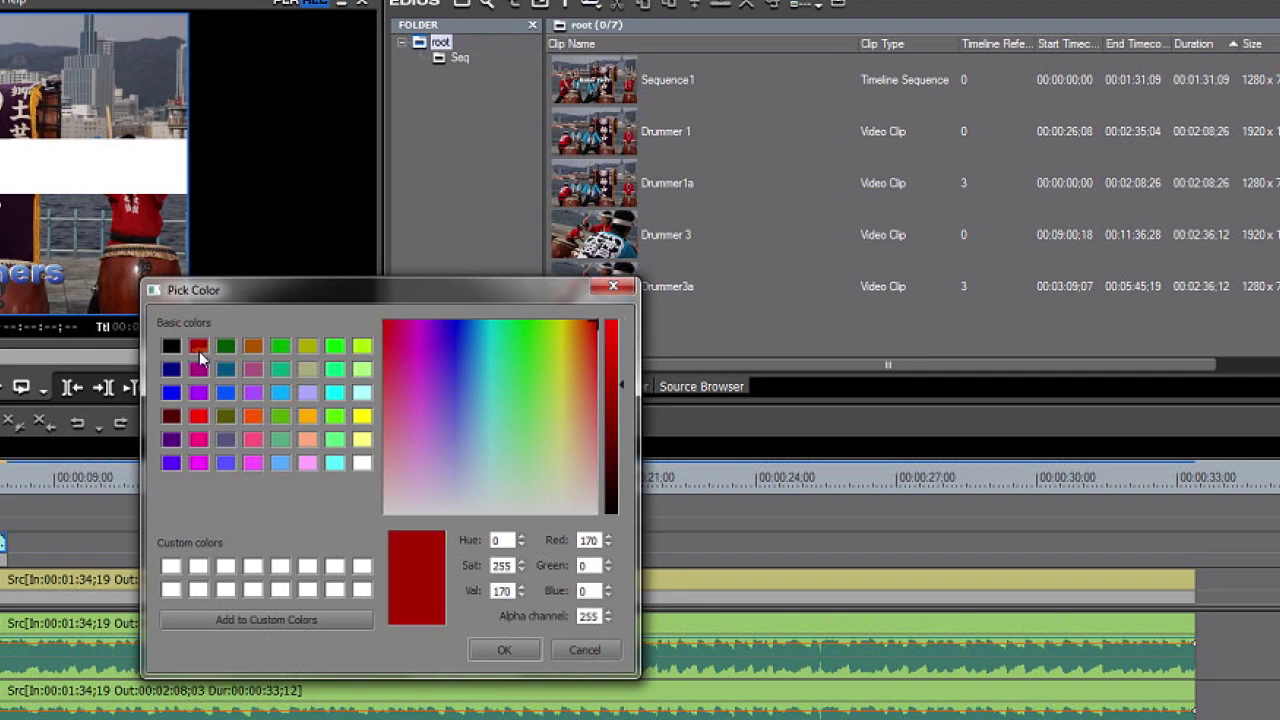
left_click(518, 648)
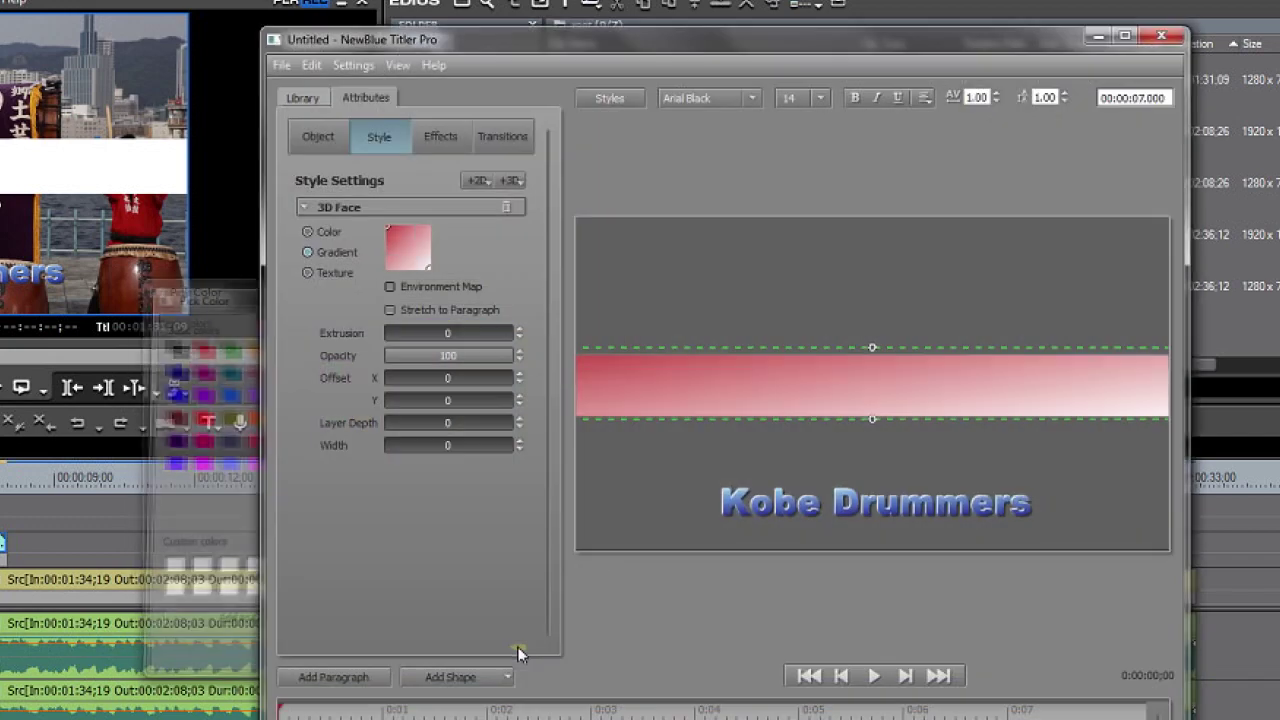
- Set the end colour of the rectangle's face gradient to light grey
left_click(430, 268)
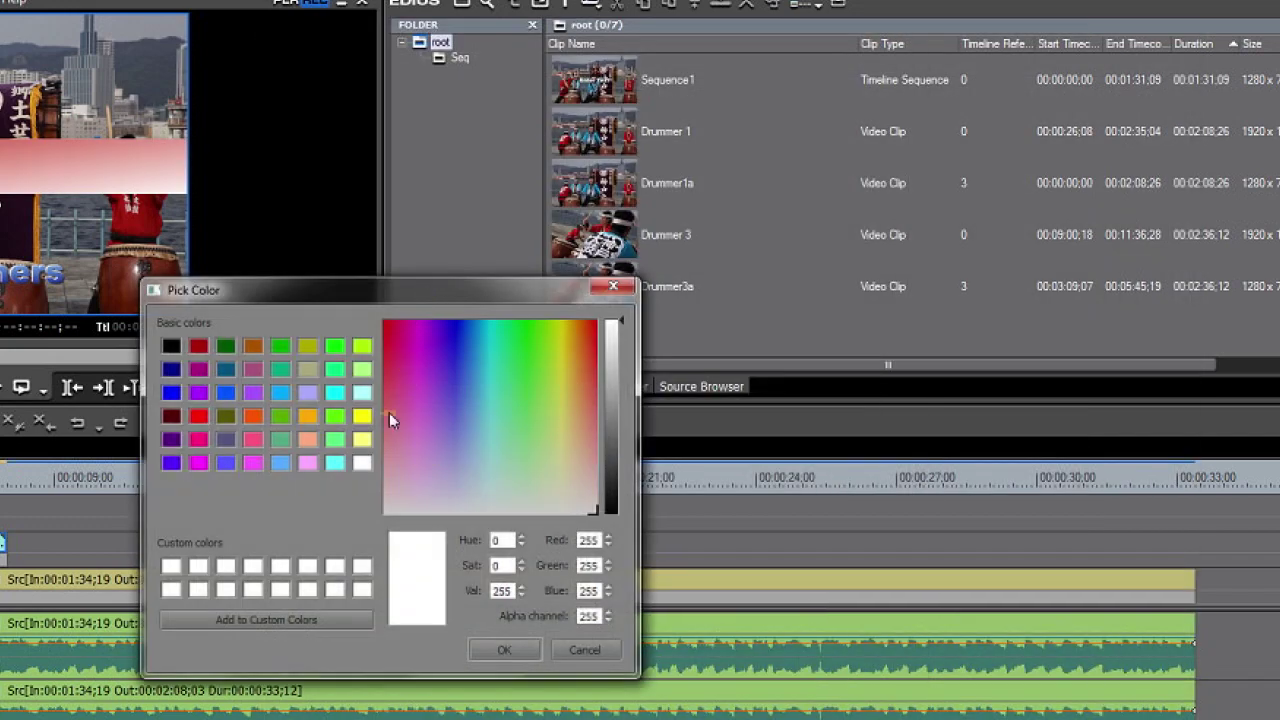
left_click_drag(623, 322, 623, 360)
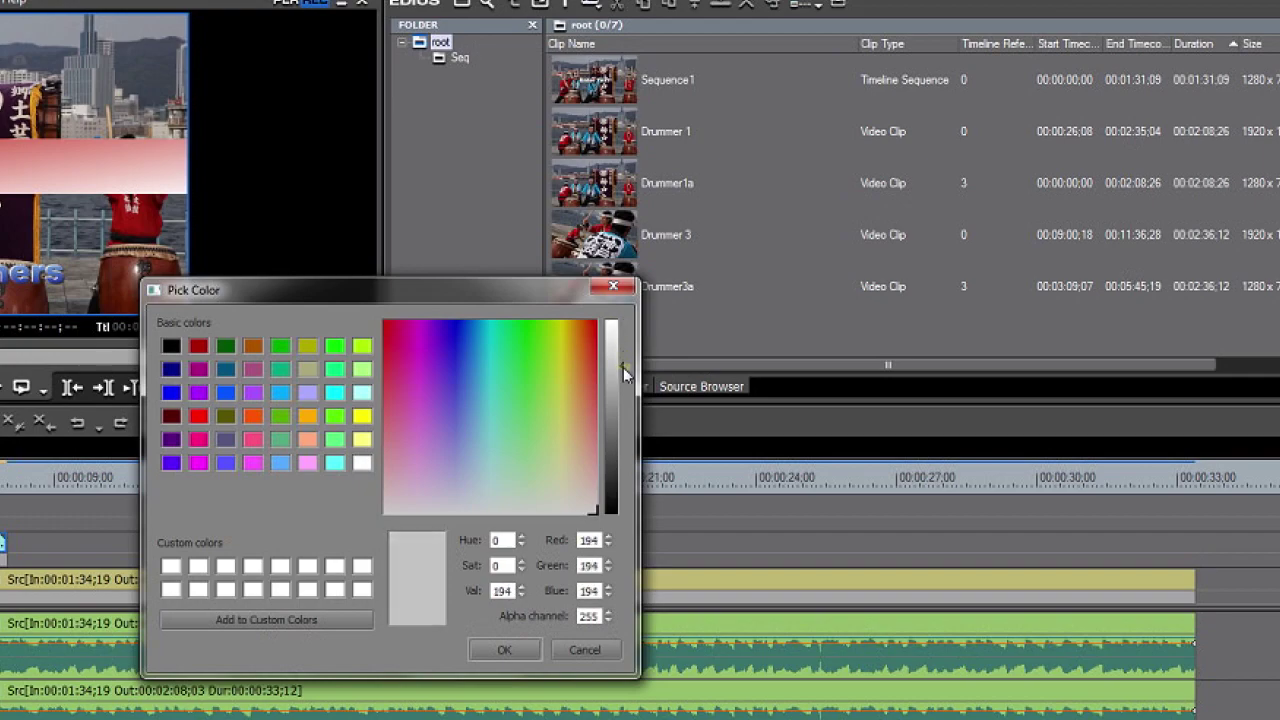
left_click_drag(623, 367, 623, 368)
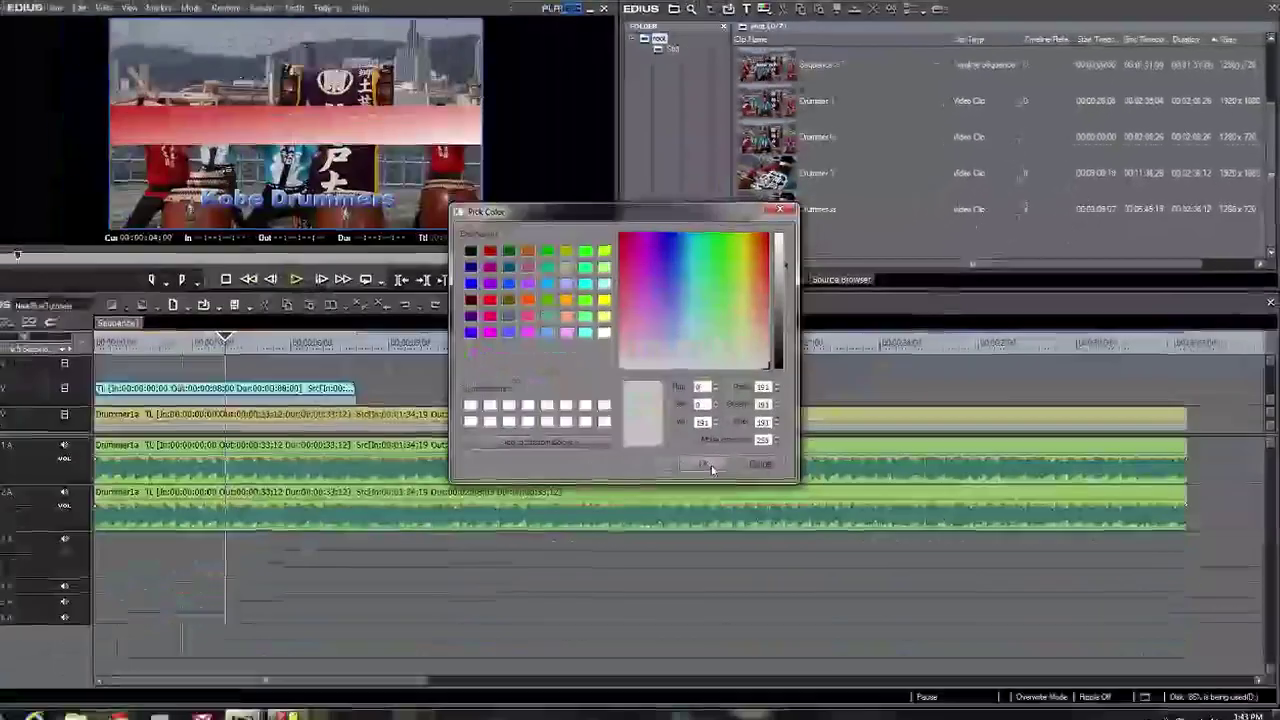
left_click(556, 612)
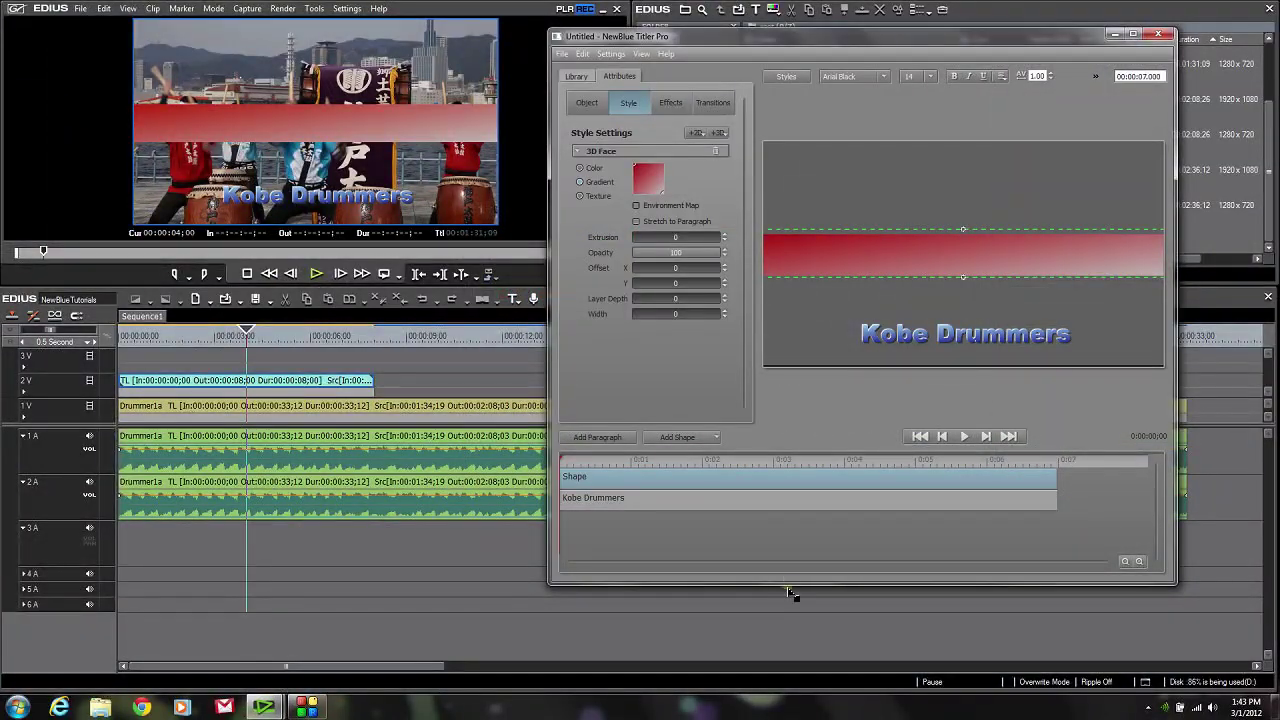
- Lower the rectangle face's opacity to about 53 and reposition the gradient's end points so the red-to-grey blend runs mostly horizontally
left_click_drag(790, 590, 797, 663)
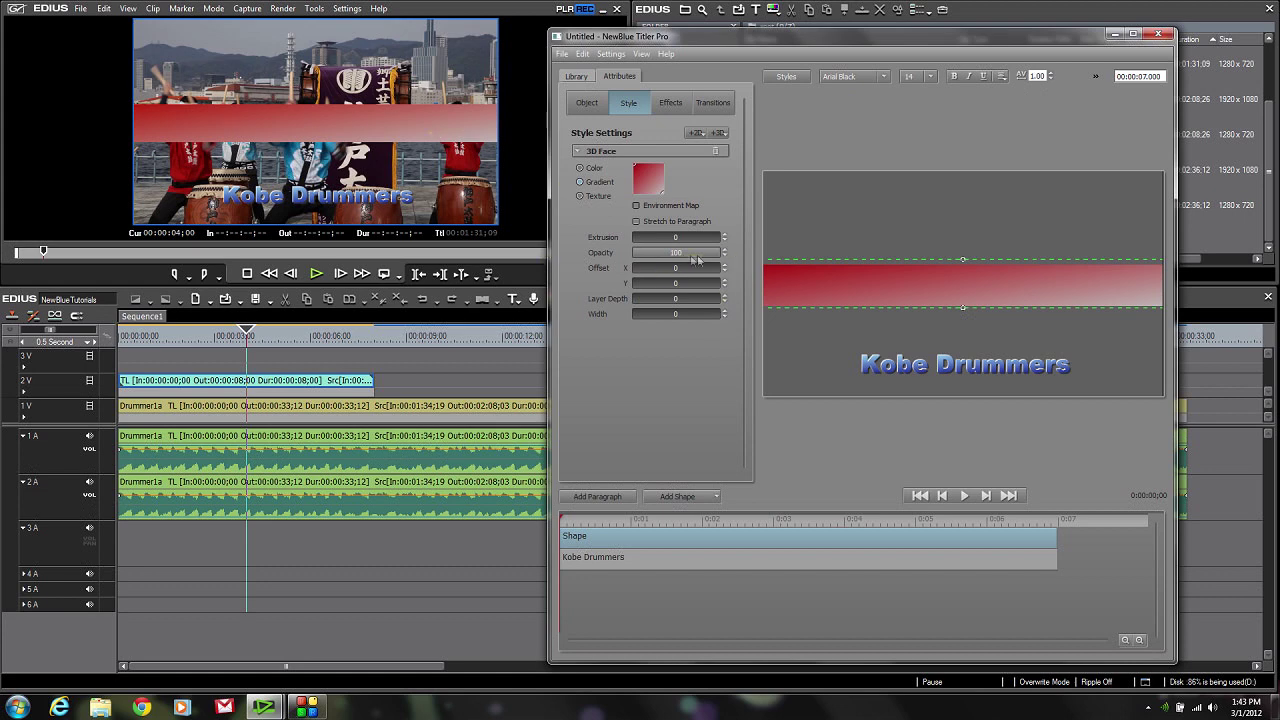
left_click_drag(720, 258, 655, 256)
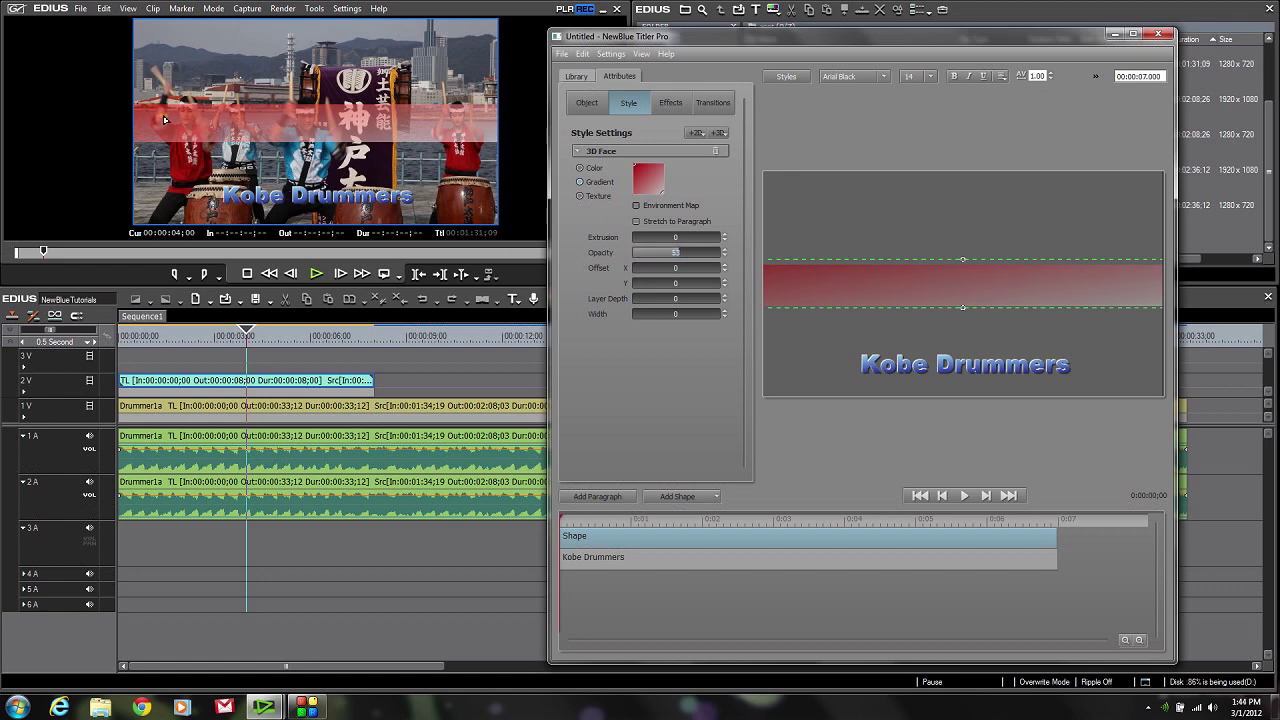
left_click(634, 178)
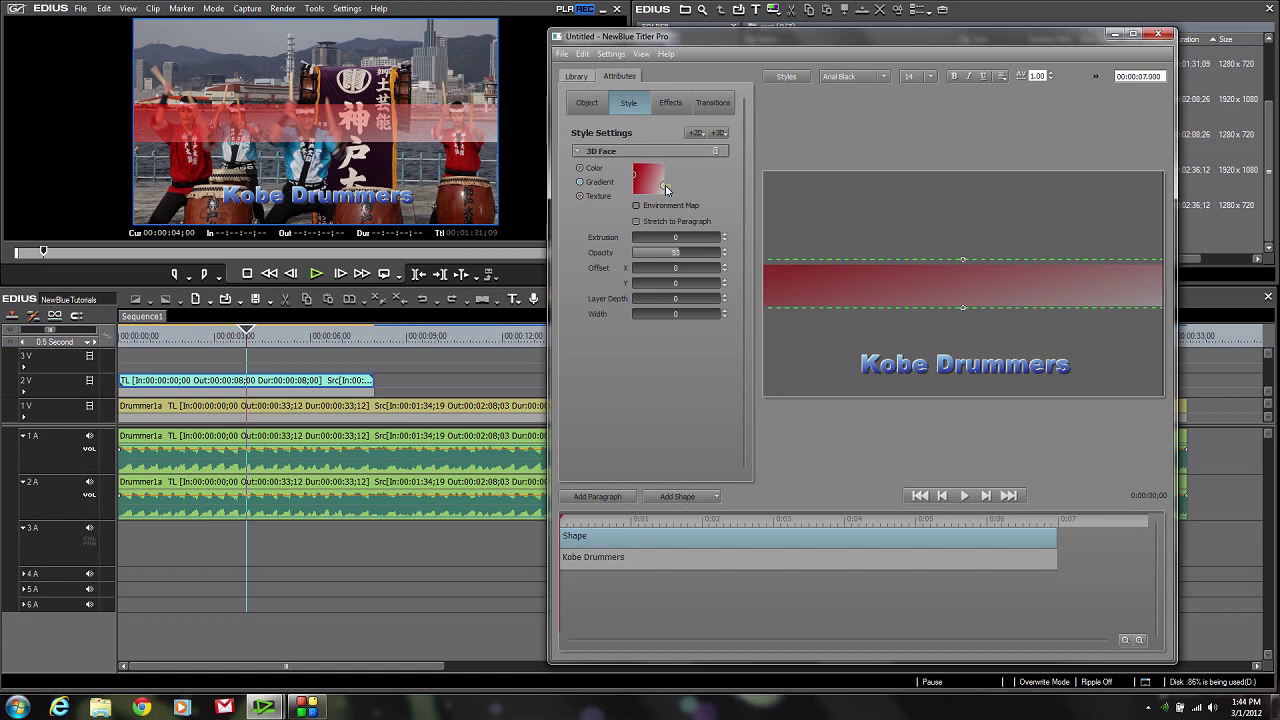
left_click_drag(666, 189, 712, 175)
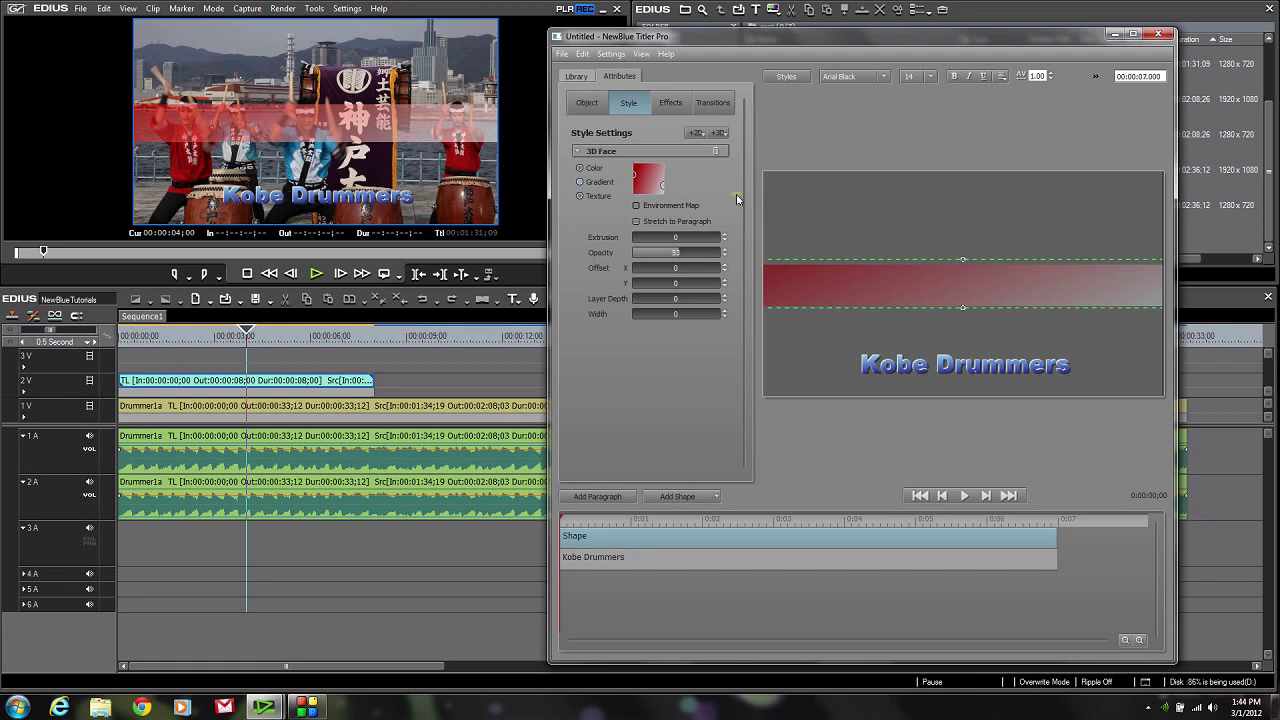
- Add a 3D outline with a gradient fill to the rectangle and set the gradient's start colour to blue
left_click(718, 132)
left_click(729, 148)
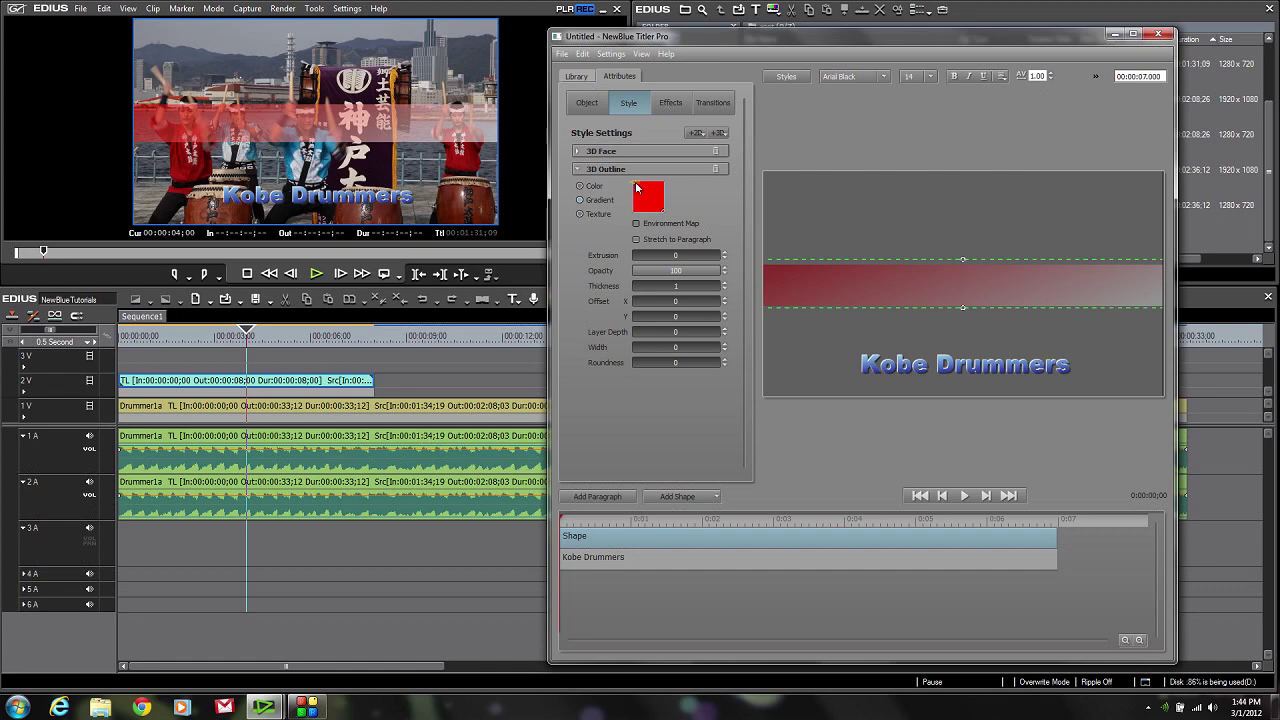
left_click(636, 187)
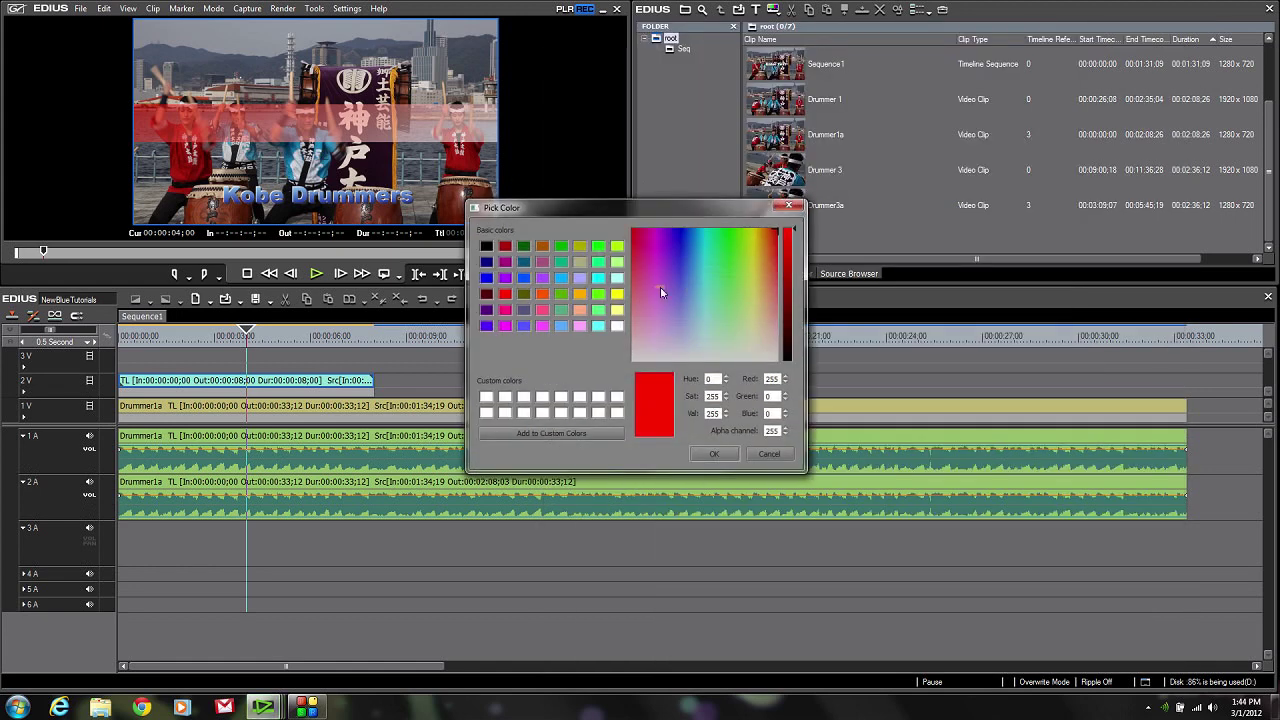
left_click(523, 280)
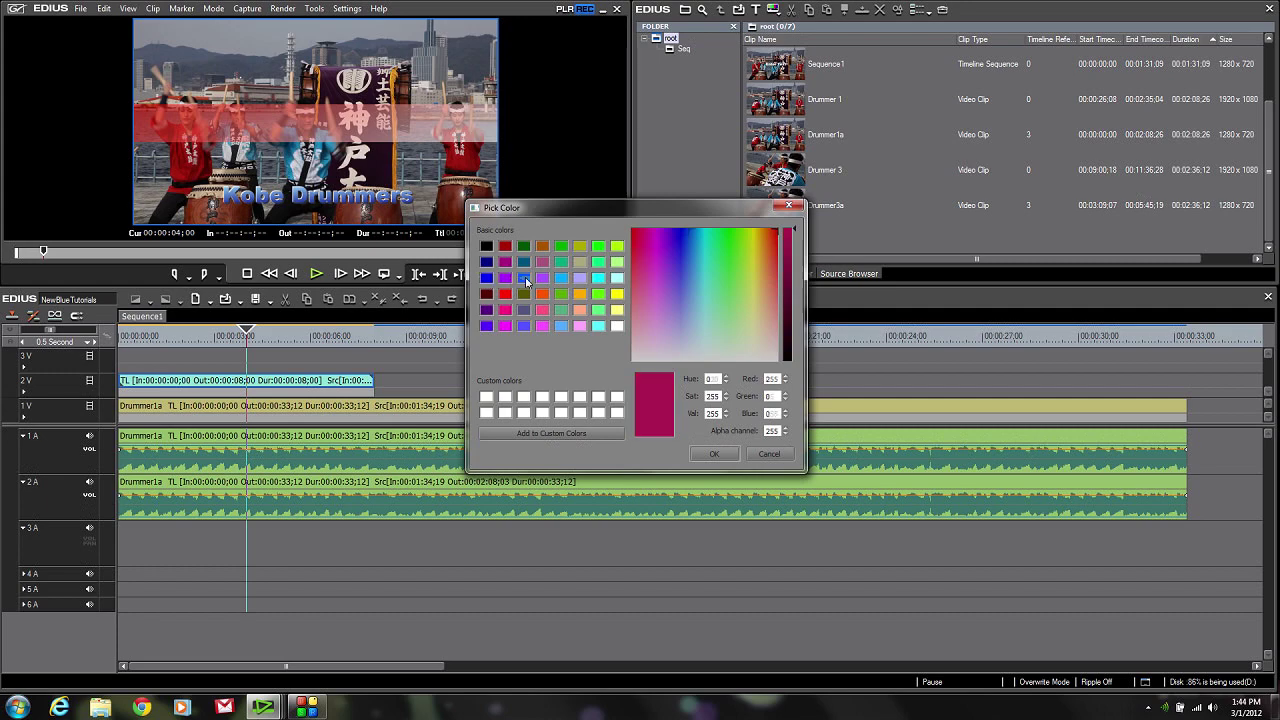
left_click(711, 453)
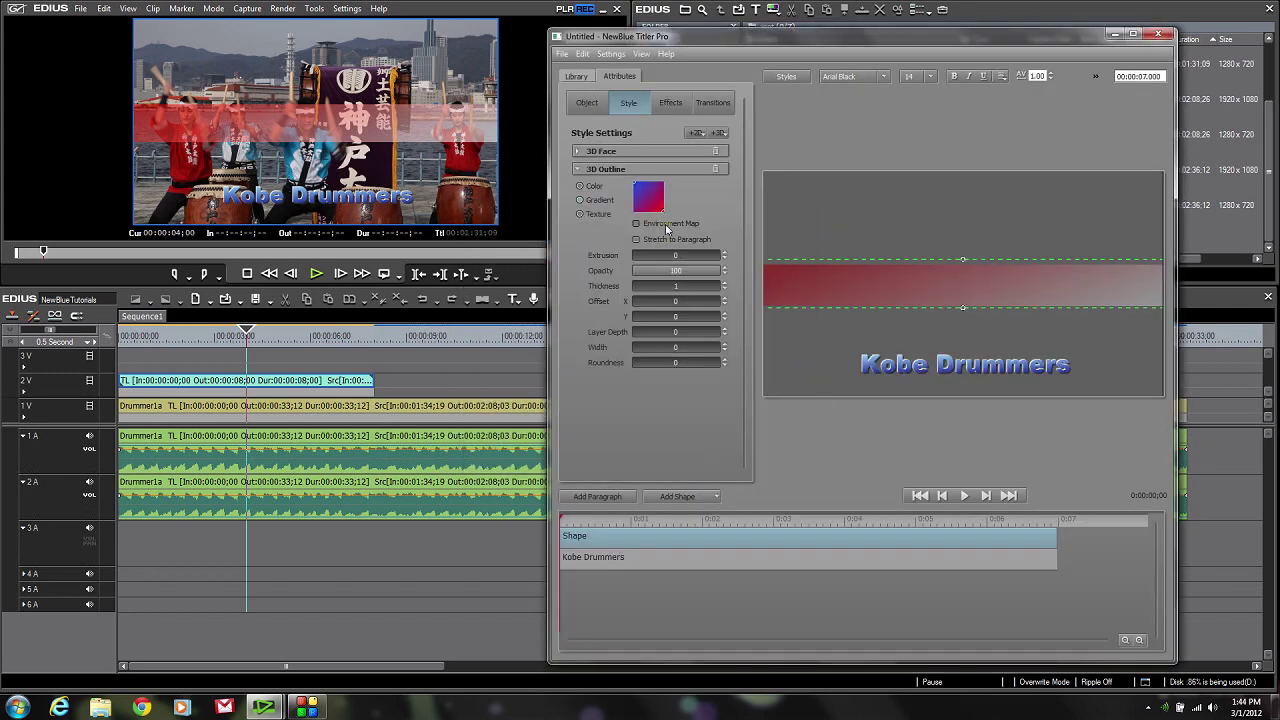
- Set the end colour of the outline gradient to light grey with a brightness value of 194
left_click(664, 215)
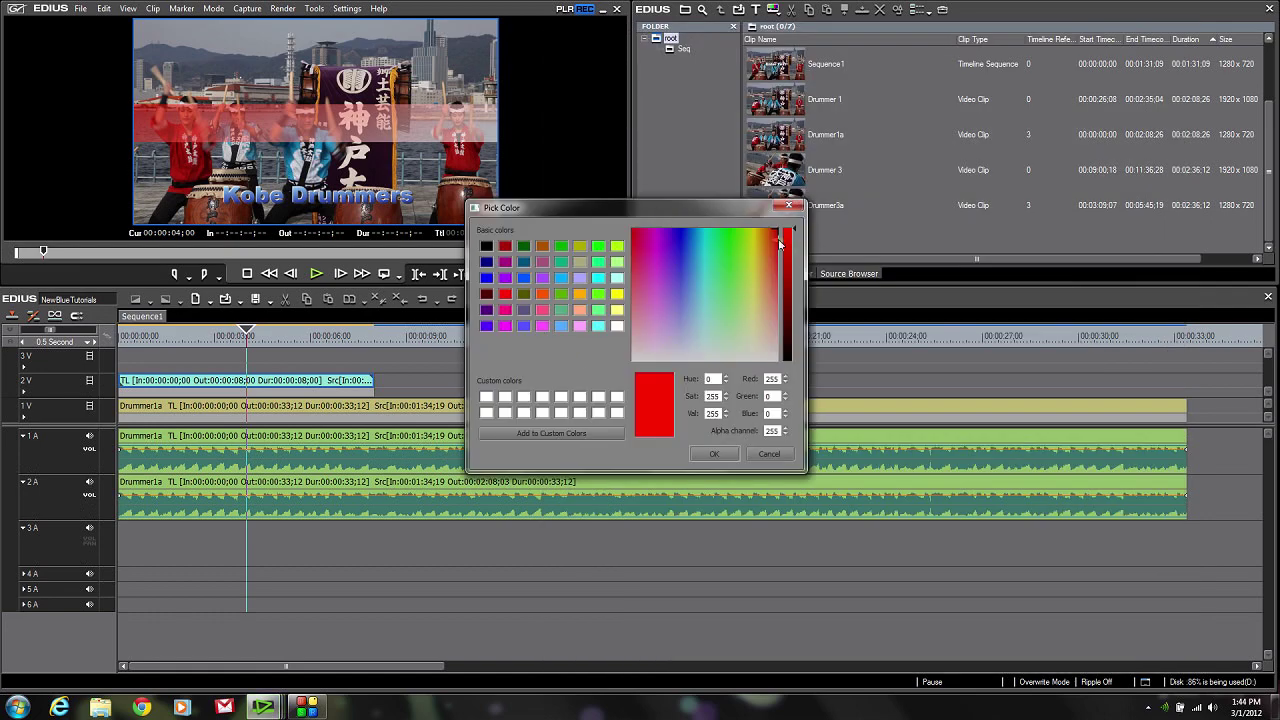
left_click(692, 358)
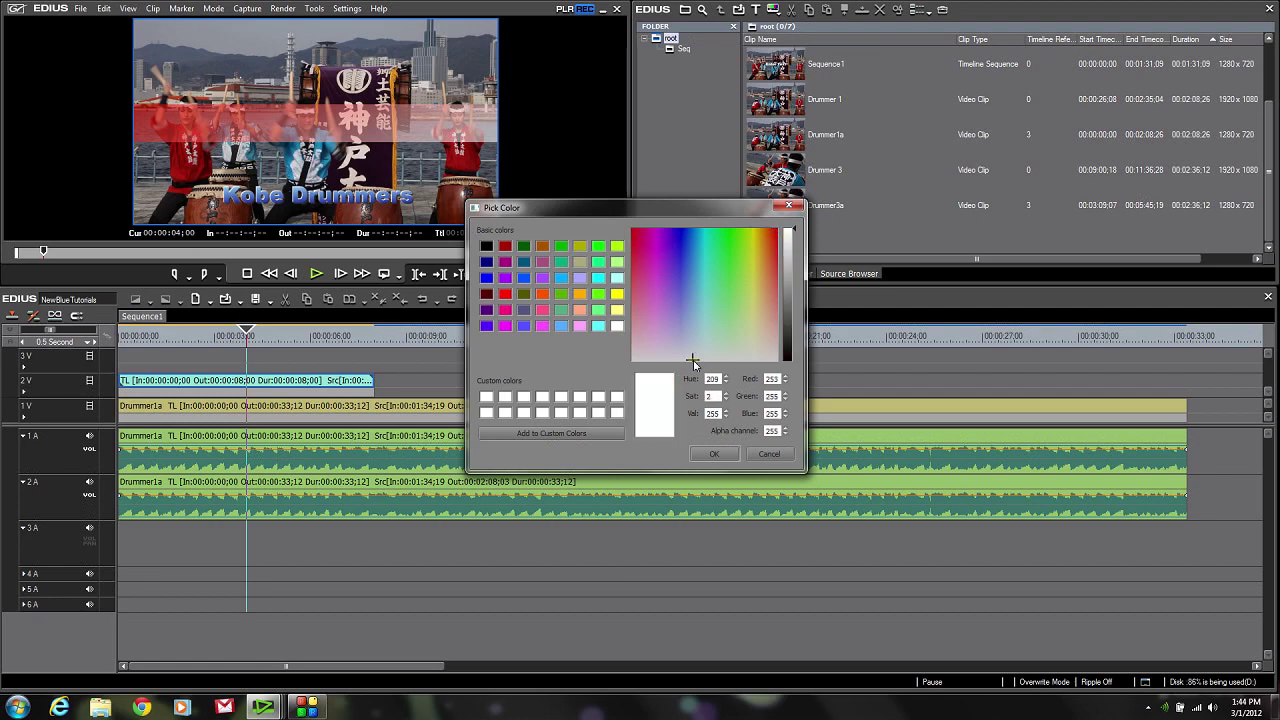
left_click_drag(796, 232, 795, 265)
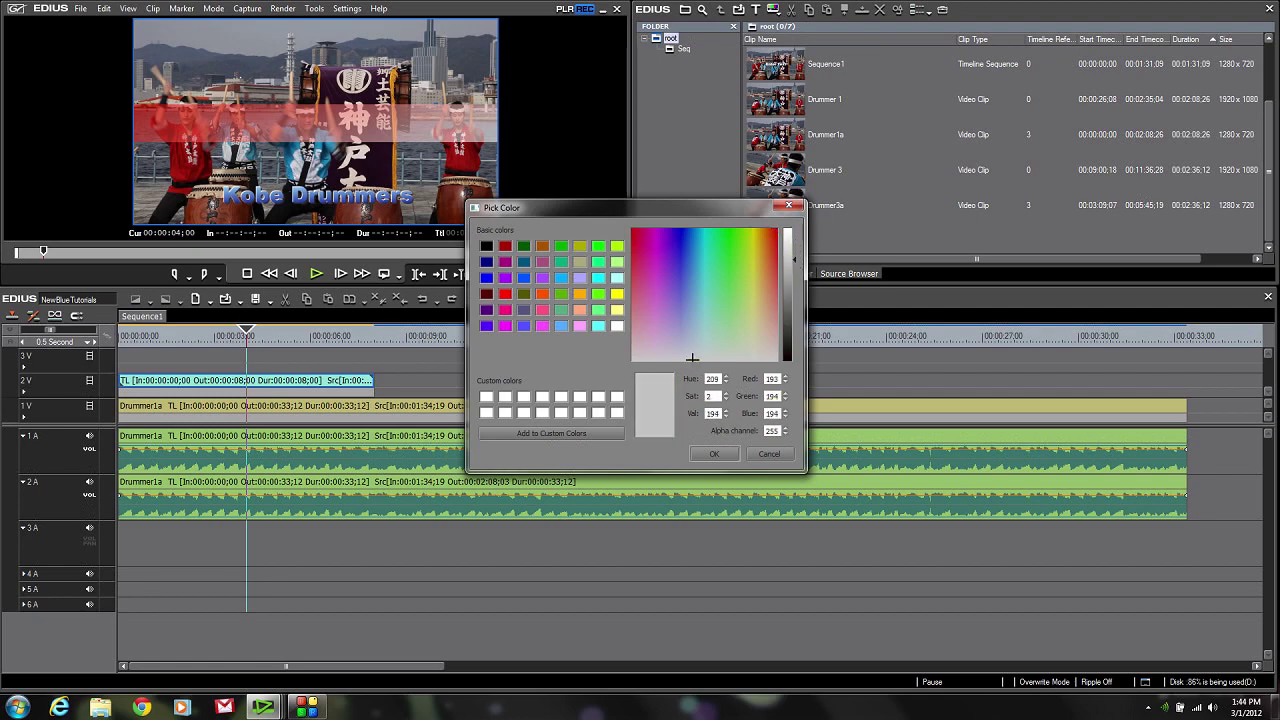
left_click(714, 454)
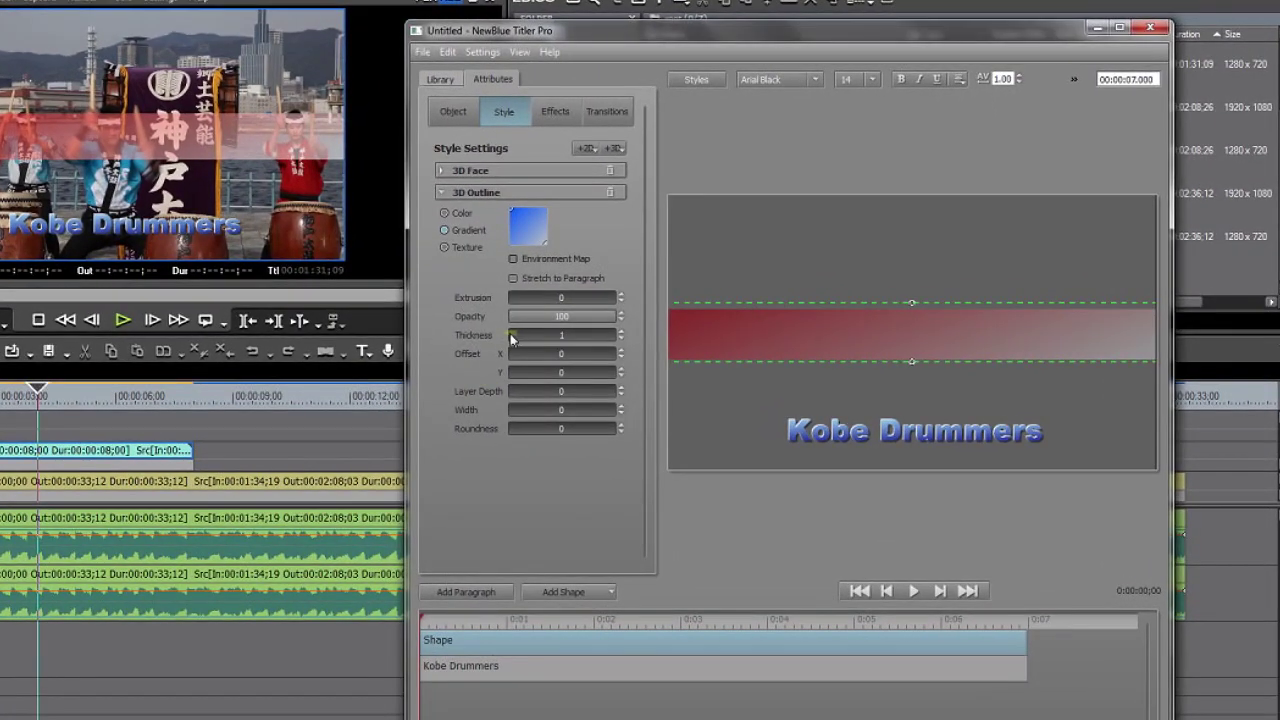
- Set the rectangle outline's thickness to 5.1 and its opacity to 50
left_click_drag(512, 335, 520, 340)
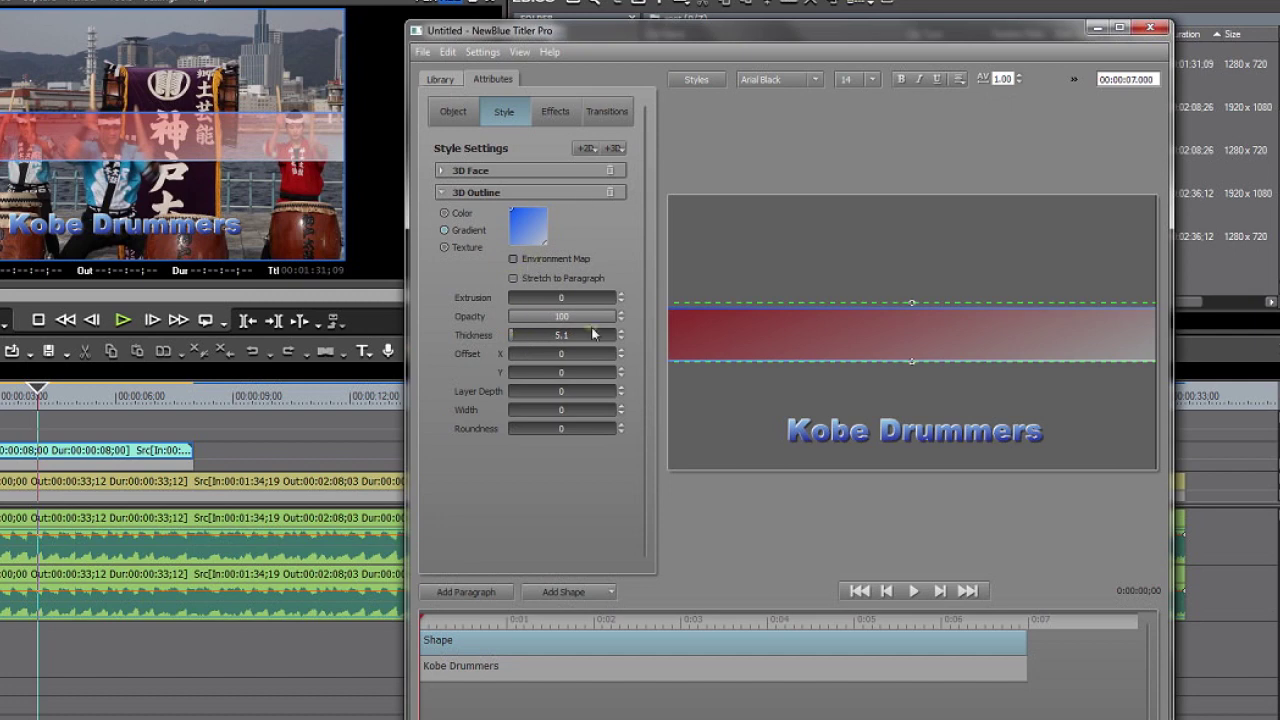
left_click_drag(612, 322, 519, 319)
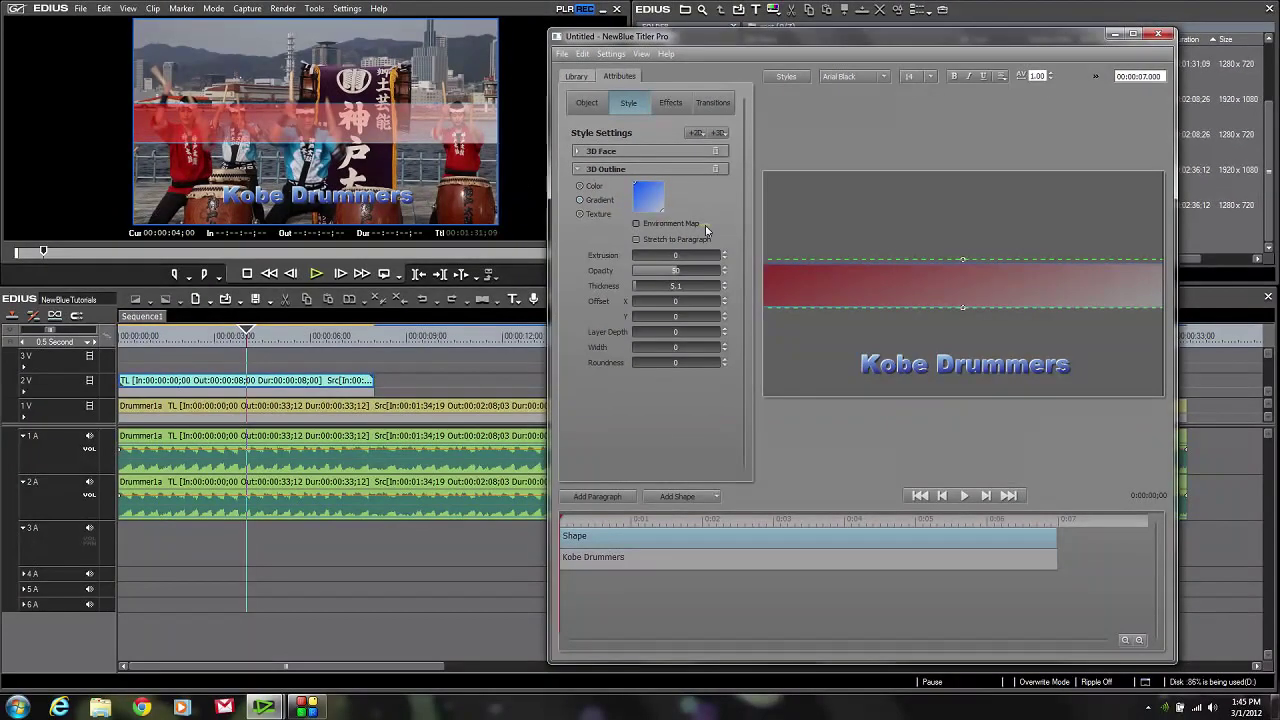
- Move the rectangle down over the title text near the frame's lower edge and place its layer beneath the Kobe Drummers layer
left_click_drag(847, 258, 852, 337)
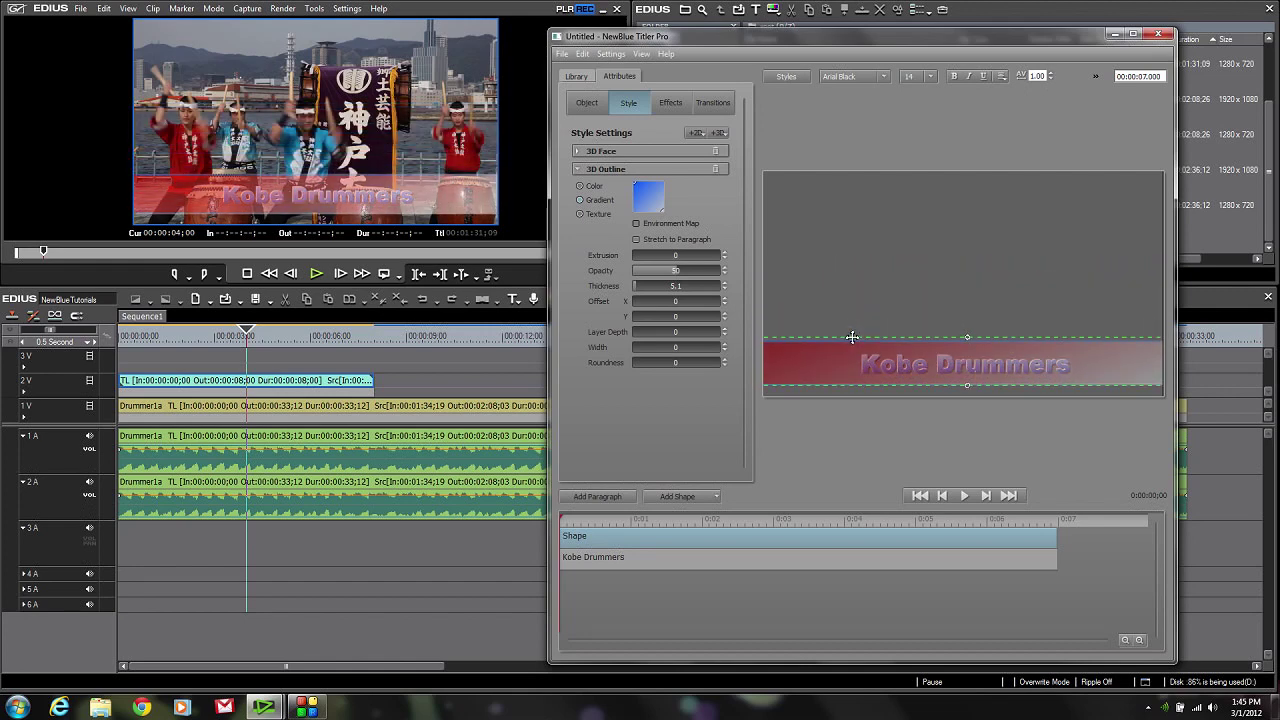
left_click_drag(851, 337, 851, 338)
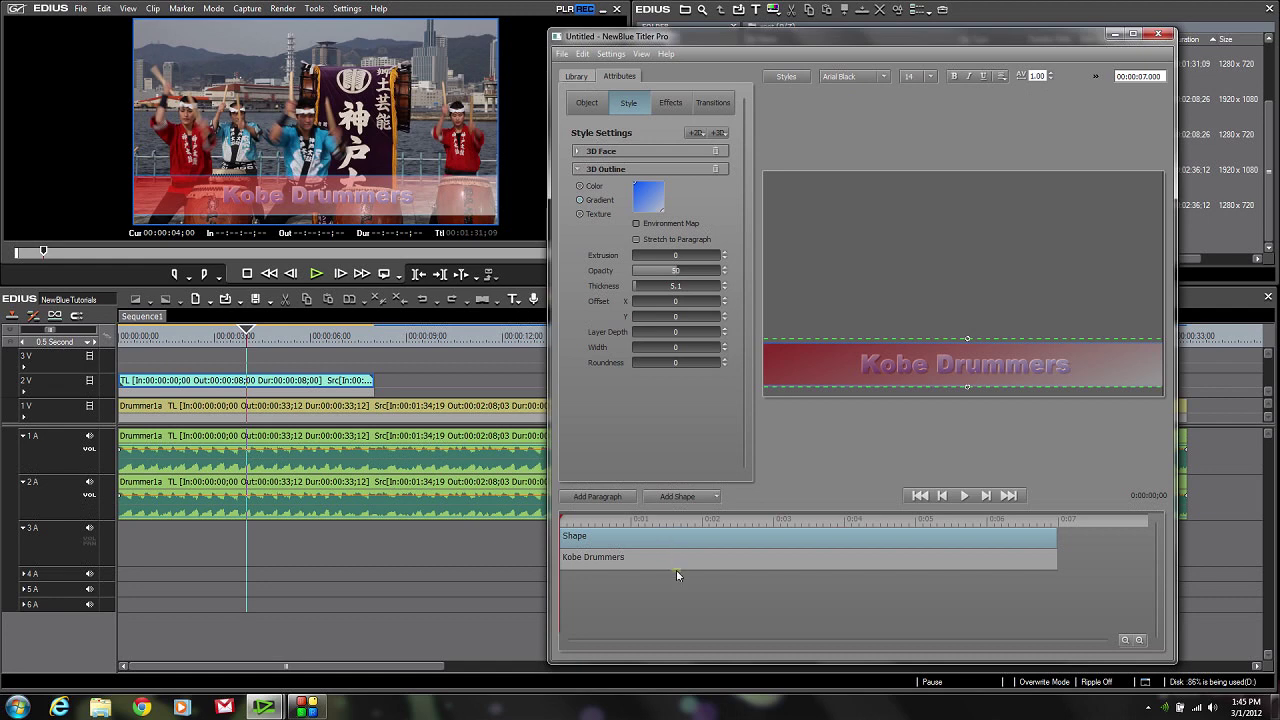
left_click_drag(676, 574, 677, 578)
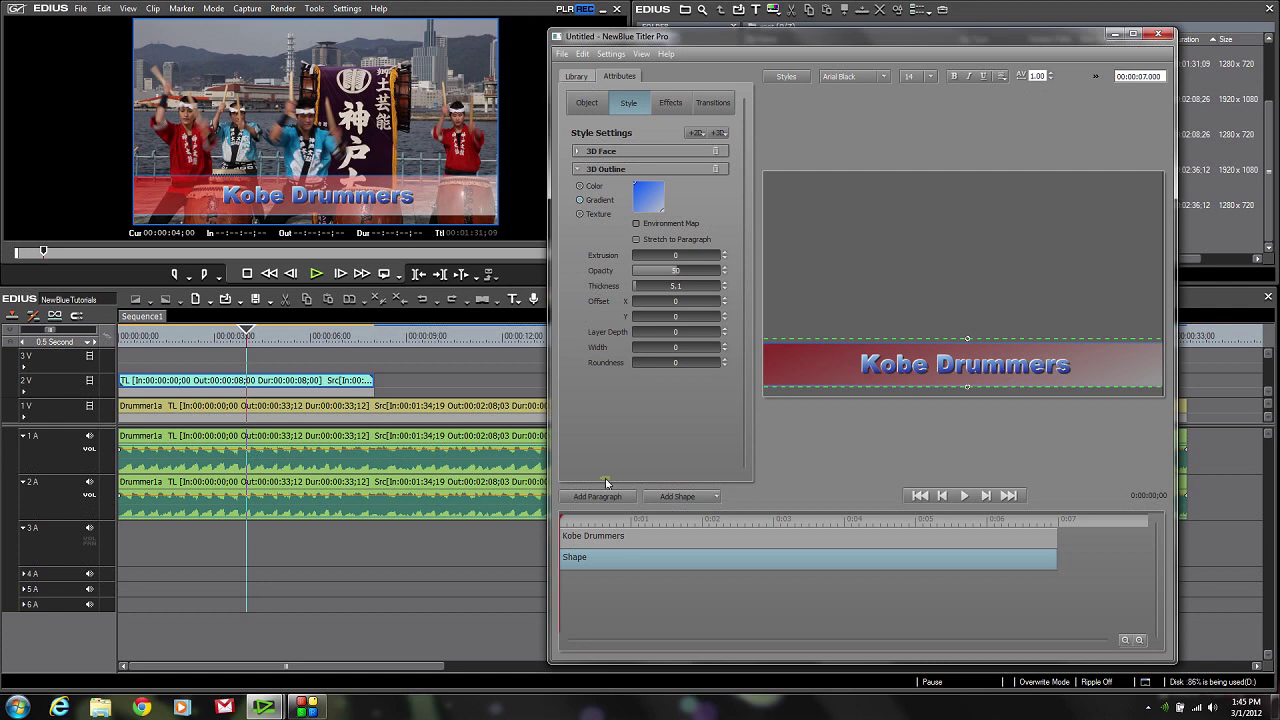
- Turn on keyframing for the Kobe Drummers title with the playhead at the start of the title timeline
left_click_drag(590, 521, 538, 527)
left_click(781, 545)
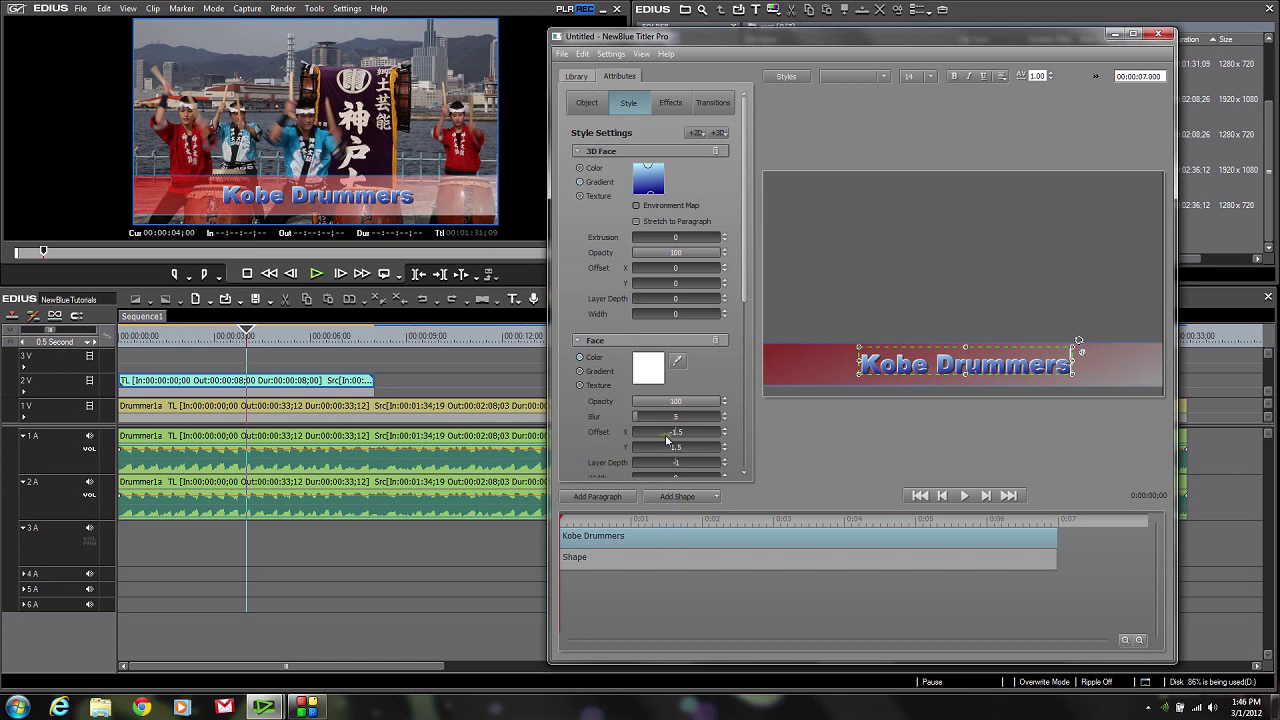
left_click(588, 104)
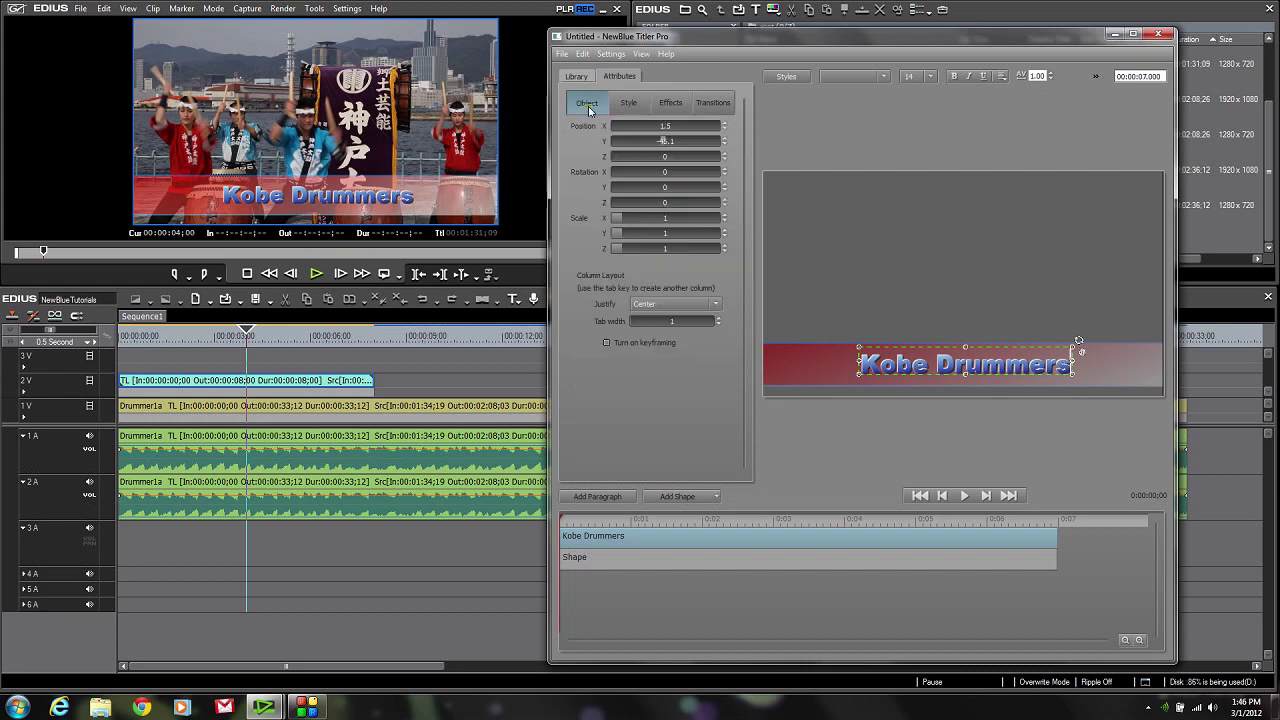
left_click(607, 345)
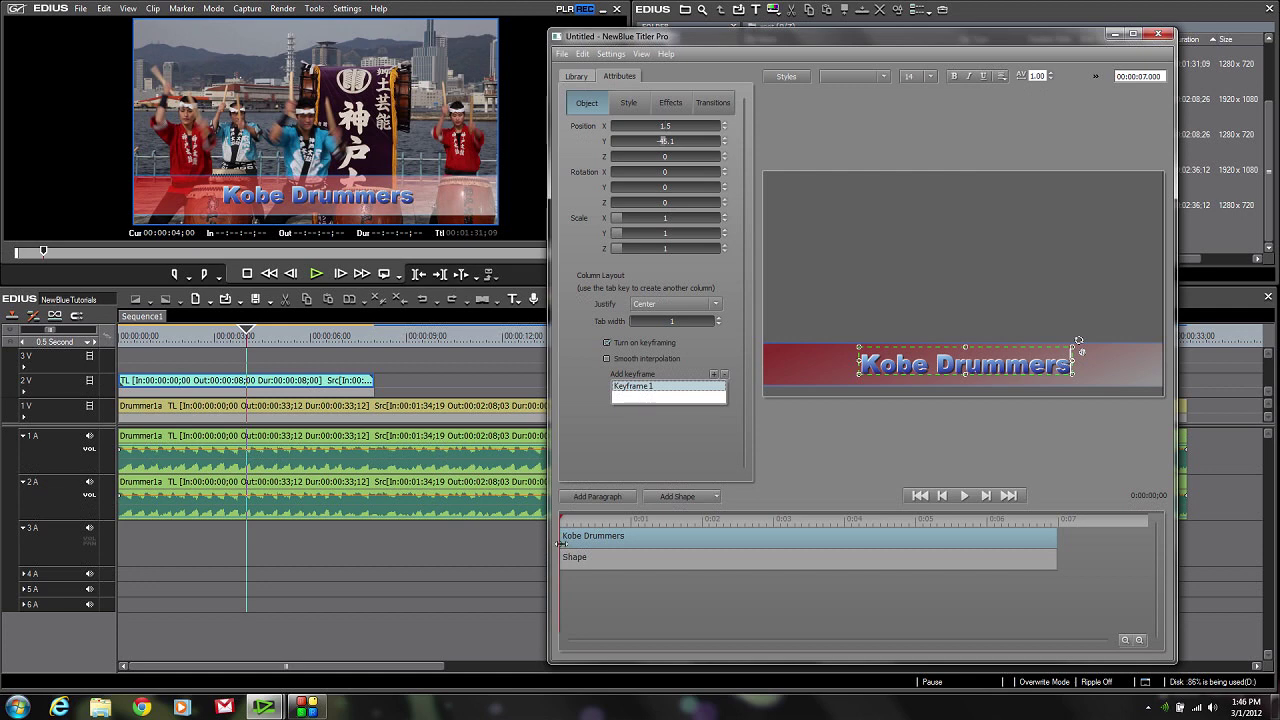
- Add a second keyframe at the end of the Kobe Drummers clip with X position about 22.7, and return the playhead to the start
left_click_drag(561, 545, 1059, 532)
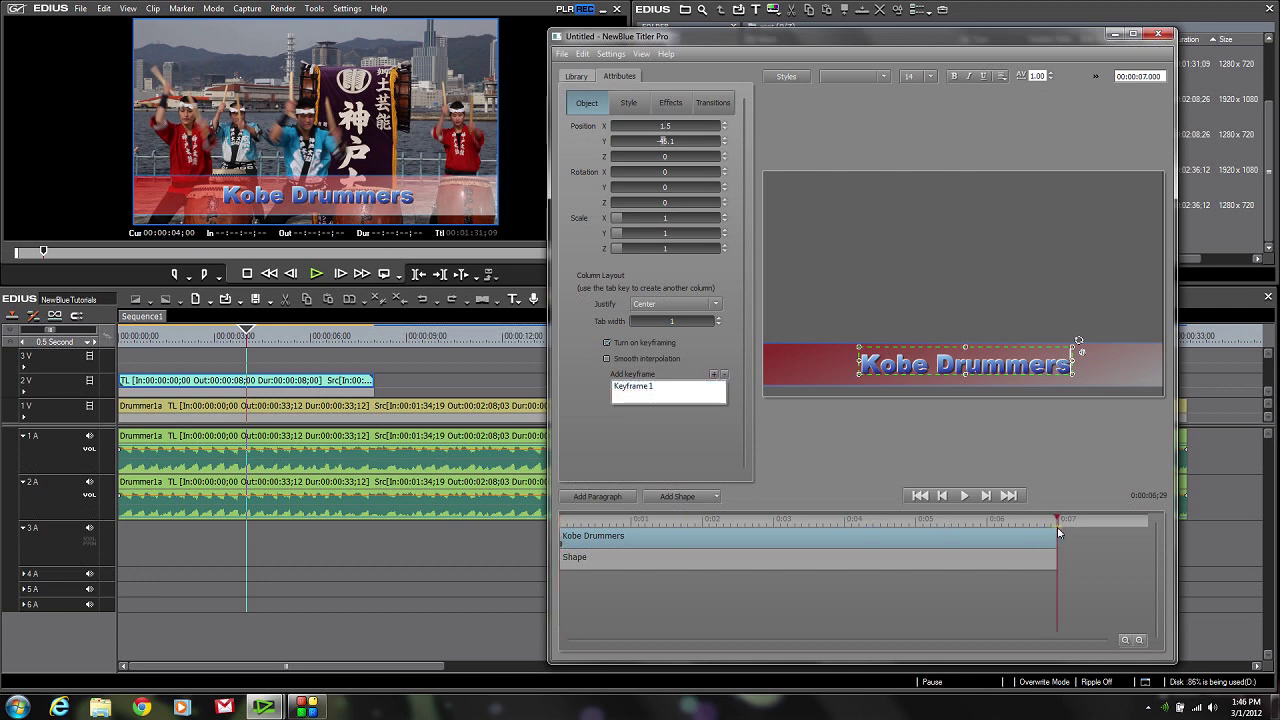
left_click(714, 375)
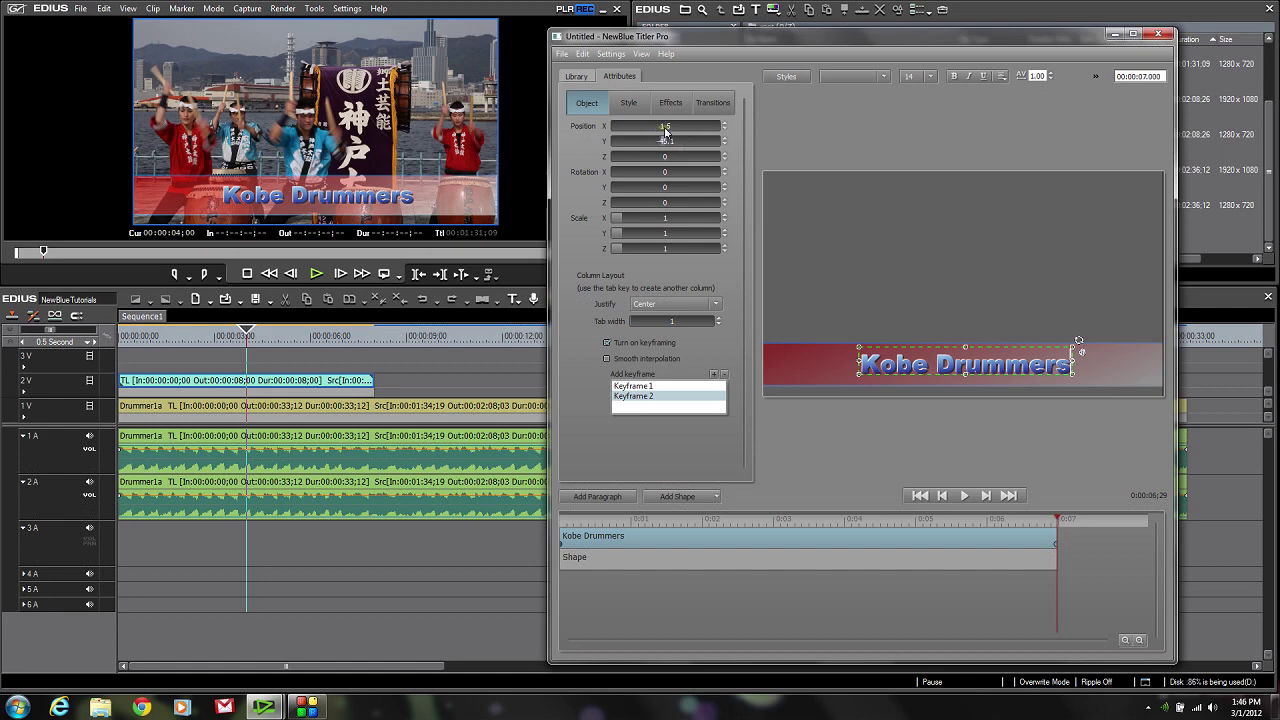
left_click_drag(665, 130, 670, 131)
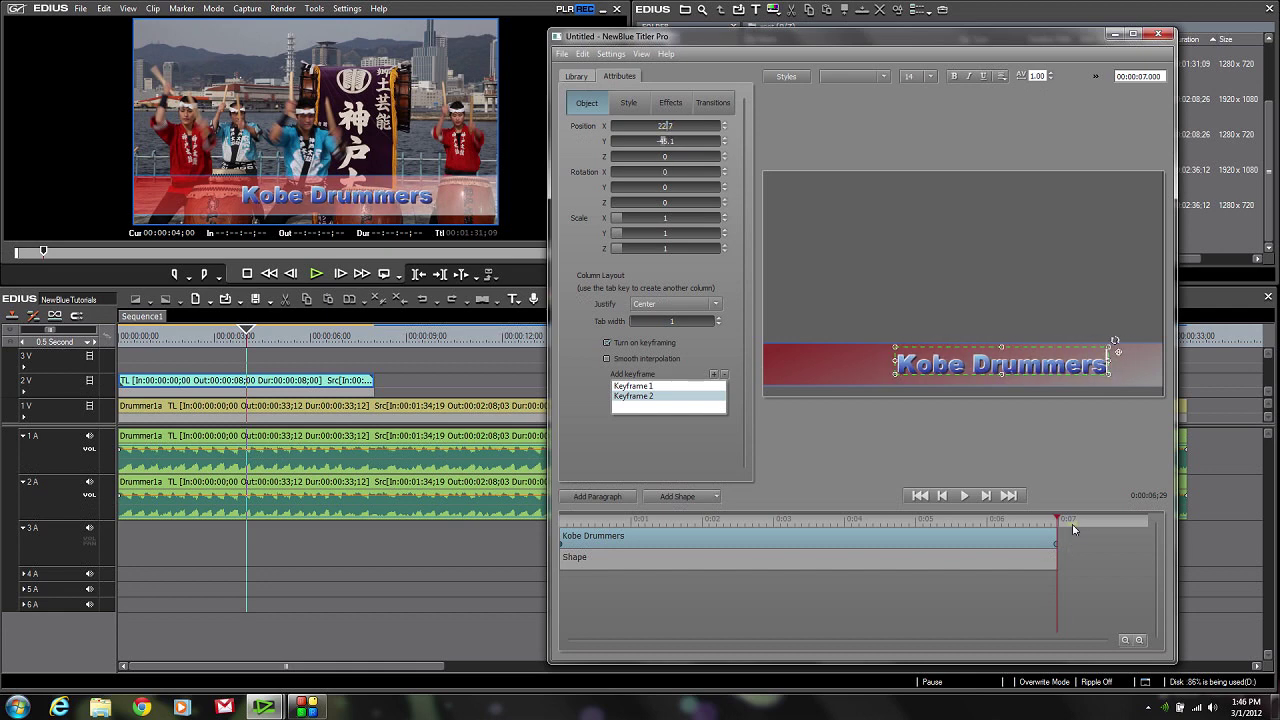
left_click_drag(1059, 519, 526, 542)
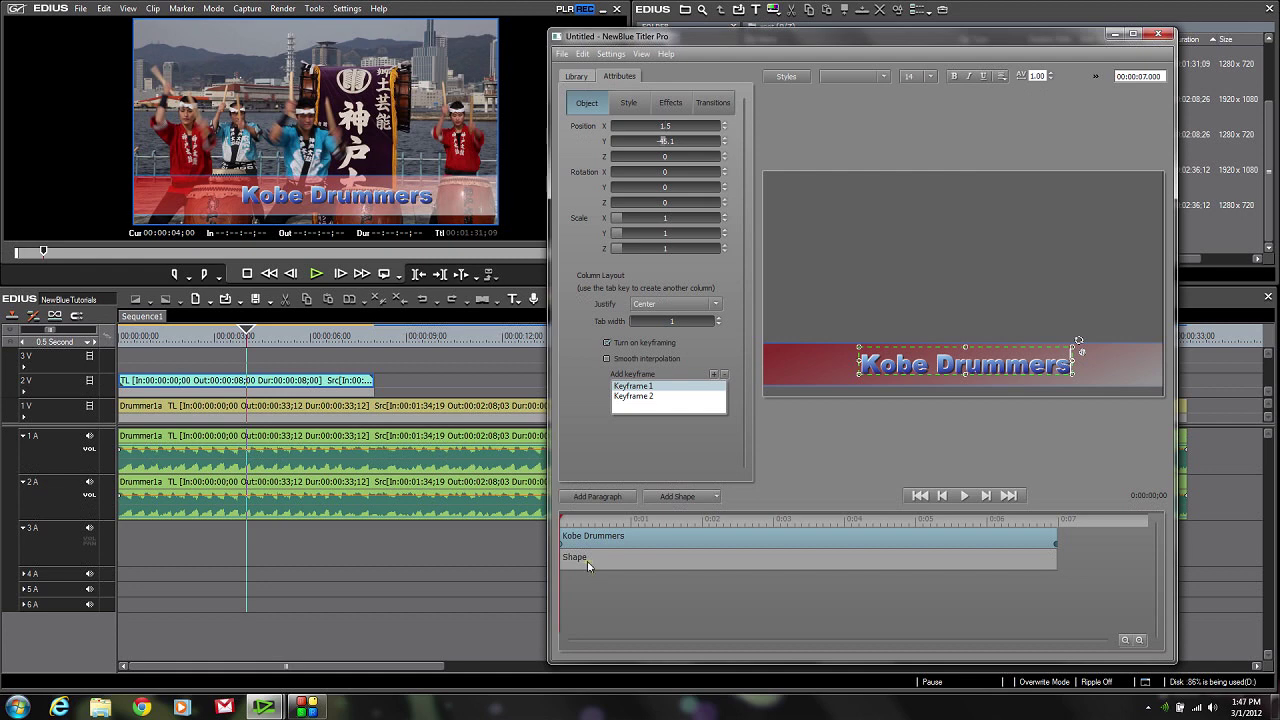
- Add a Smooth Fade In transition at the start of the rectangle's layer and shorten it to about one second
left_click(576, 77)
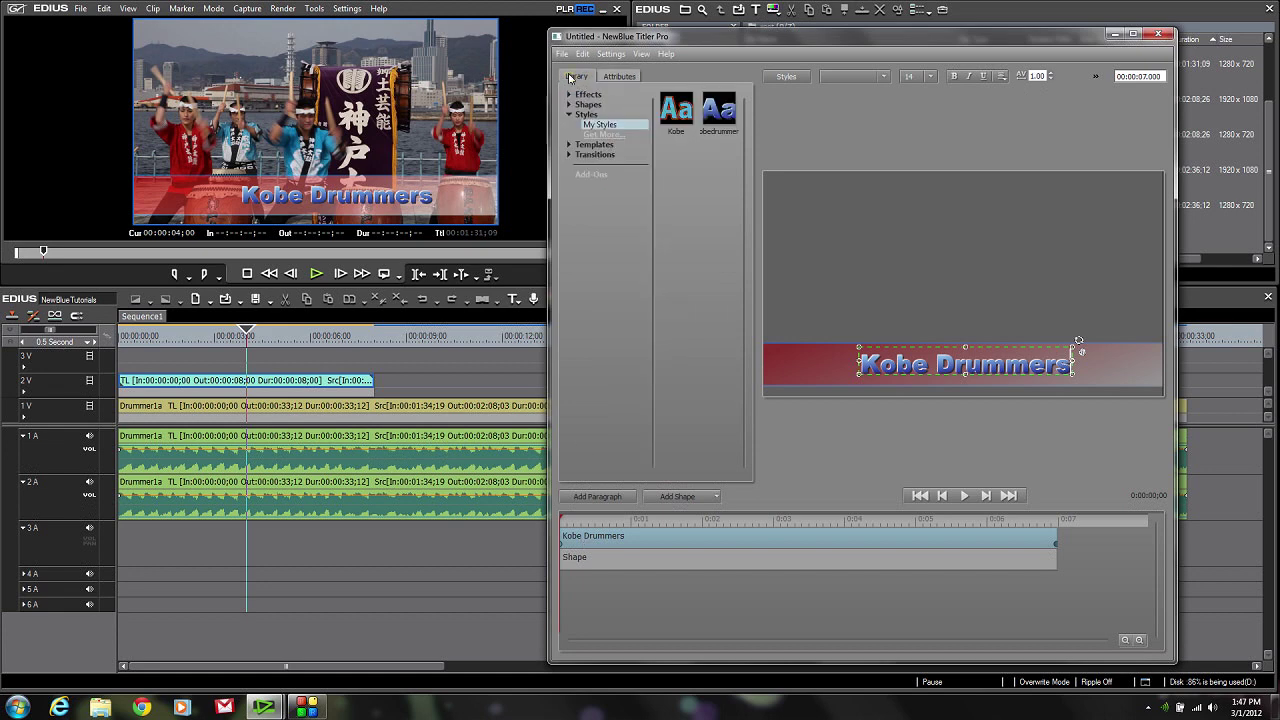
left_click(569, 155)
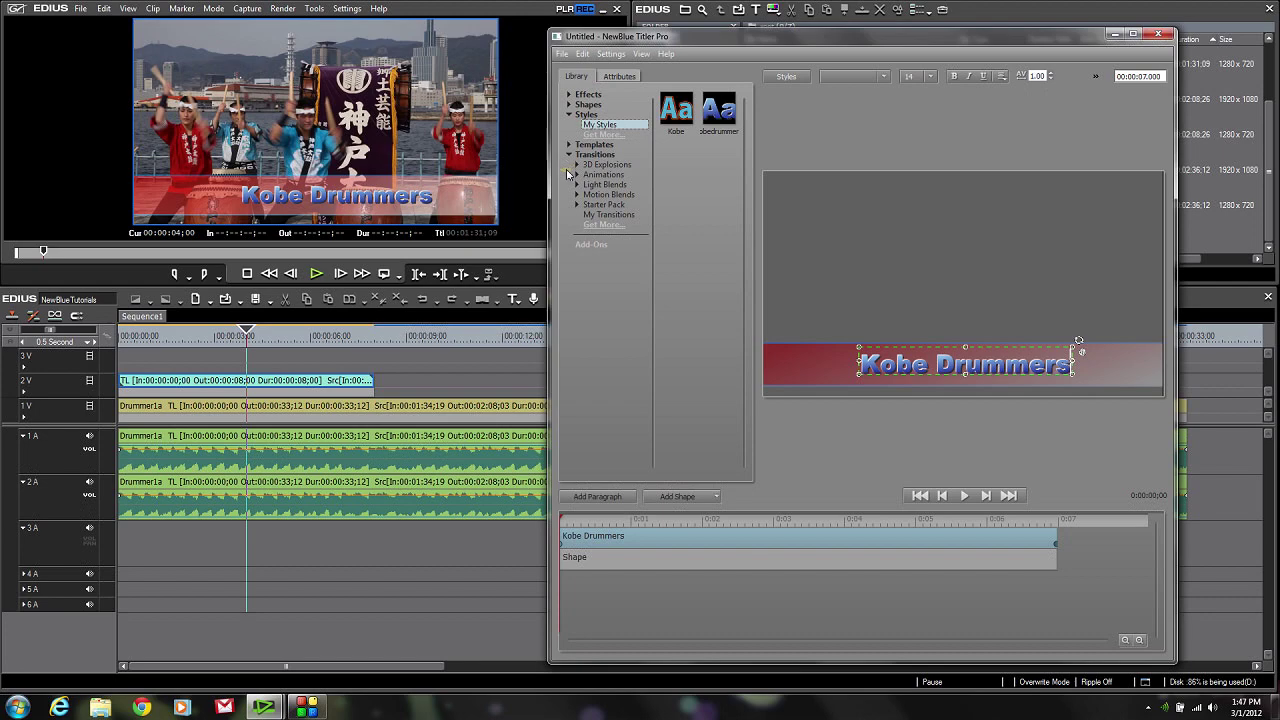
left_click(577, 175)
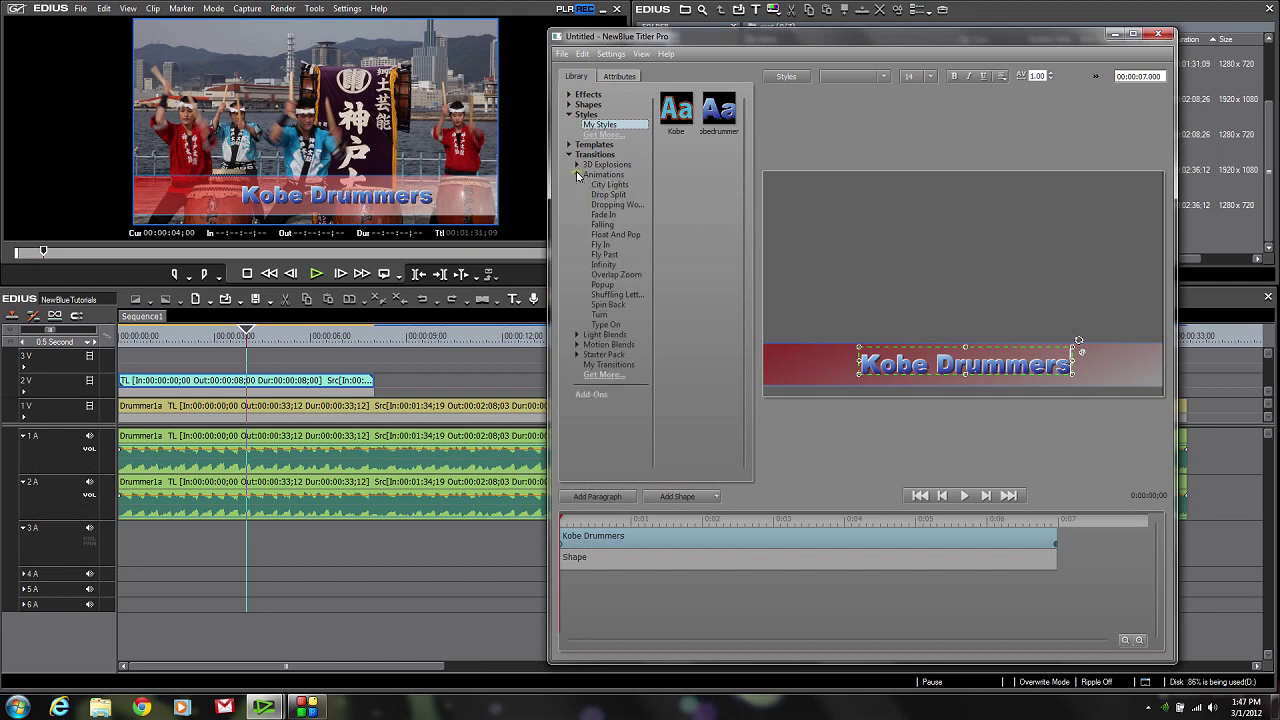
left_click(604, 215)
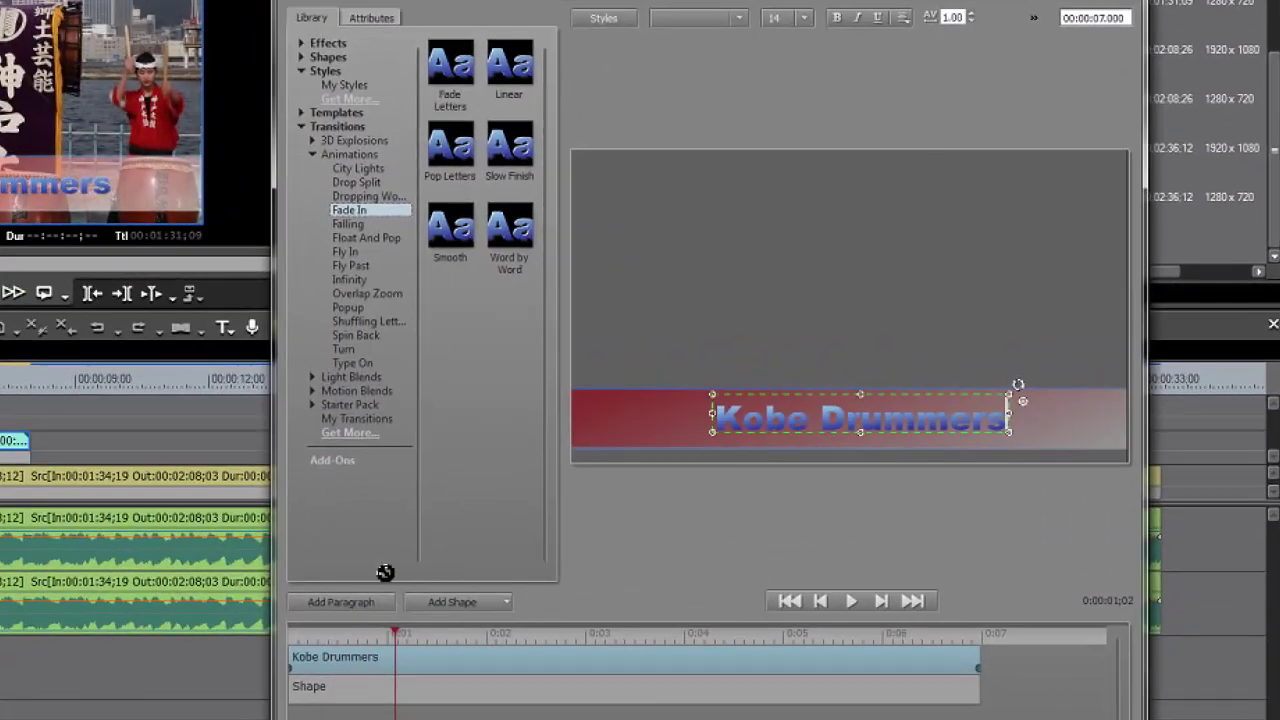
left_click(307, 707)
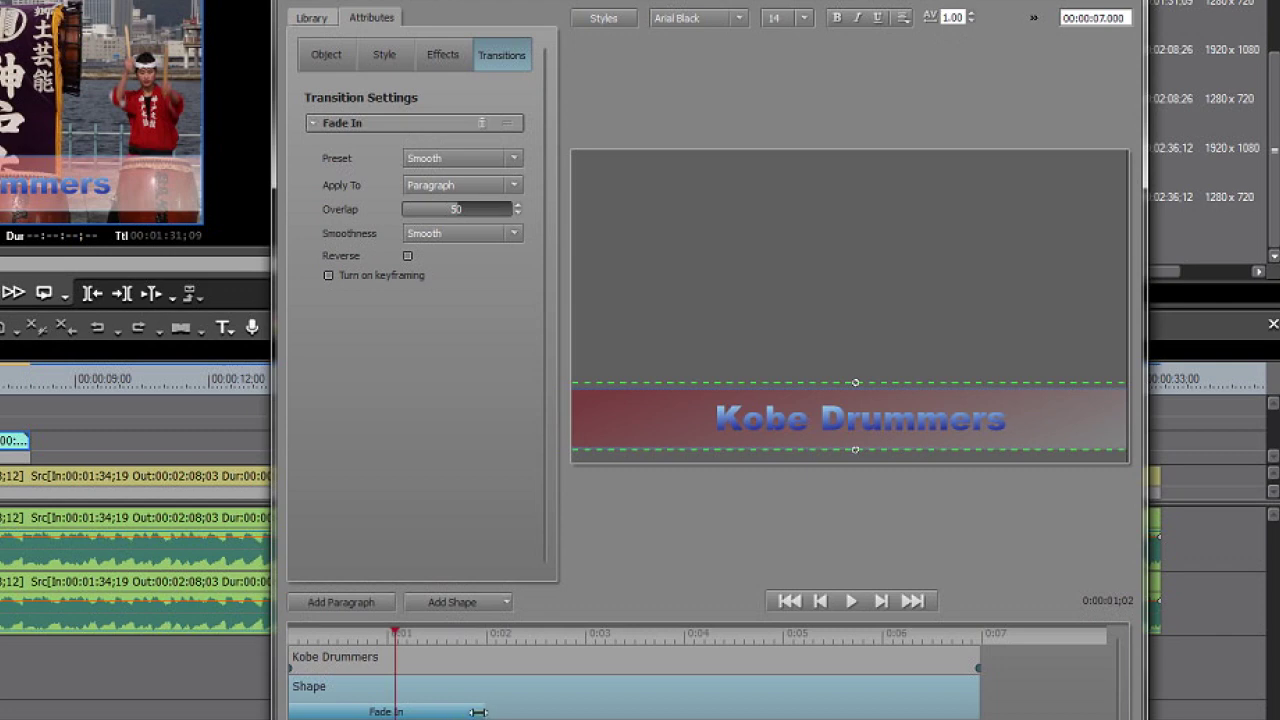
left_click_drag(474, 712, 380, 713)
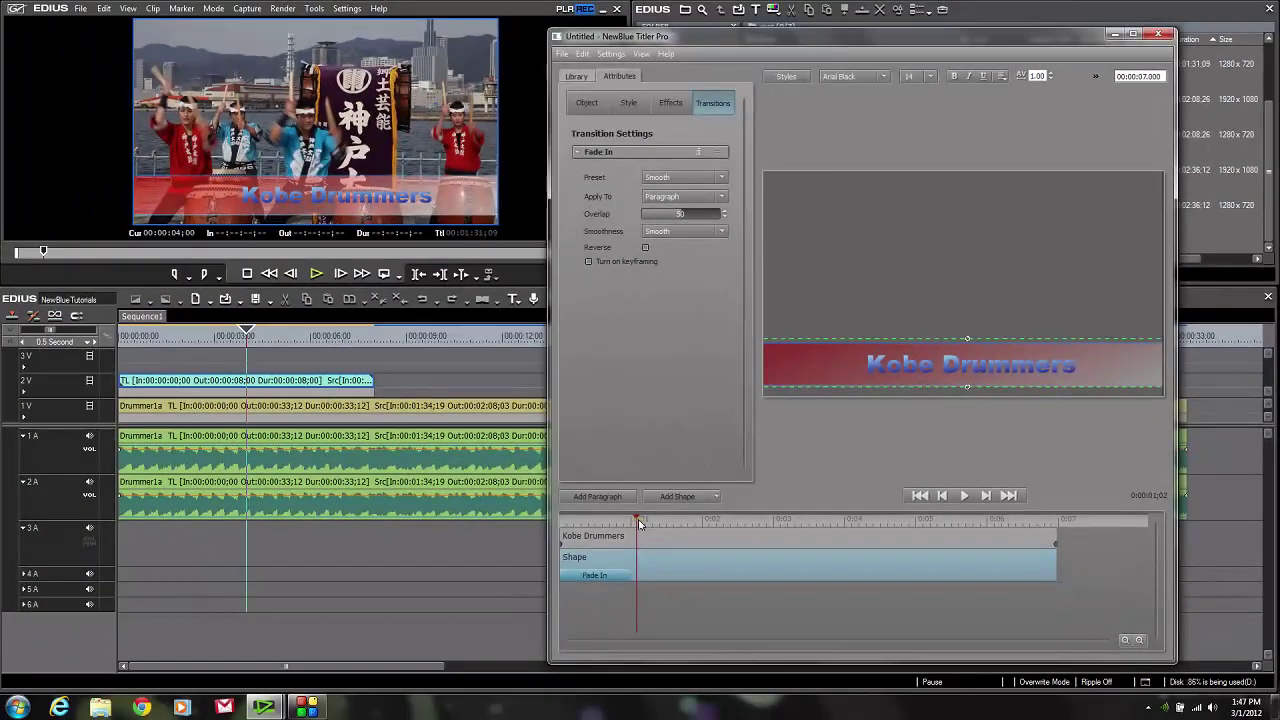
mouse_move(640, 524)
left_mouse_down()
mouse_move(550, 529)
mouse_move(647, 519)
left_mouse_up()
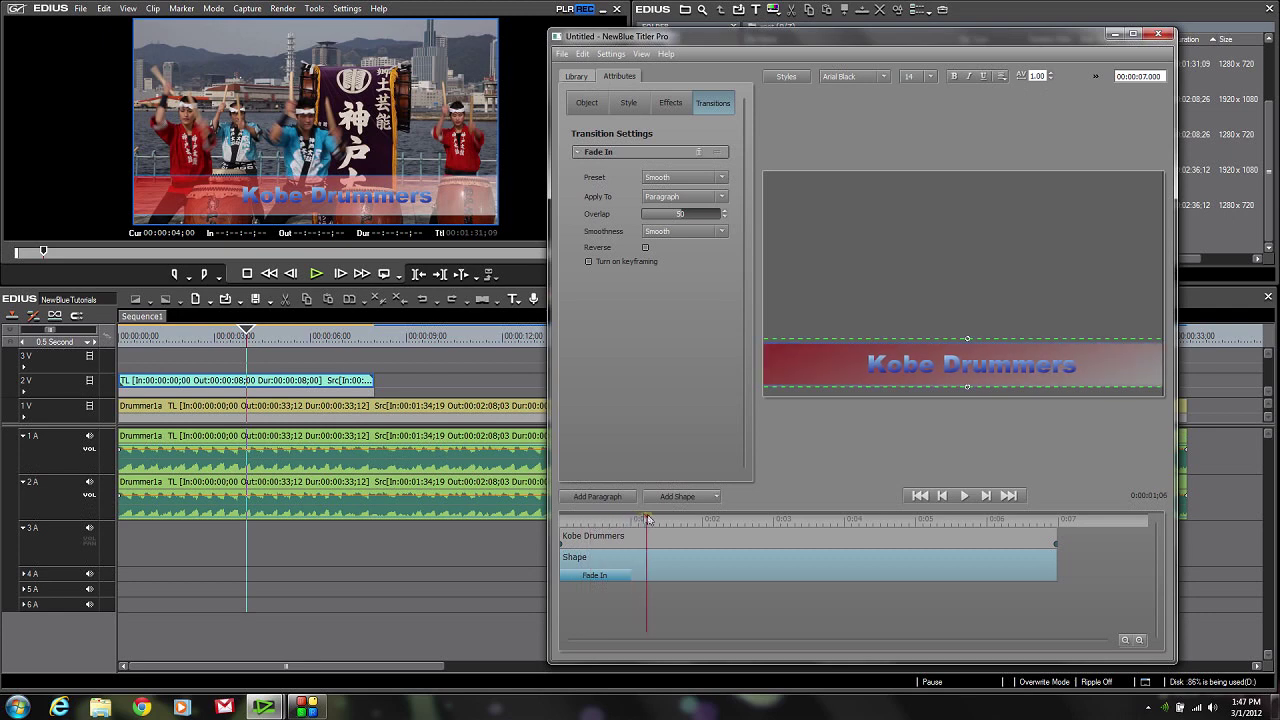
- Add a second Smooth Fade In transition at the end of the rectangle's layer, shorten it to about one second, and preview it
left_click(576, 77)
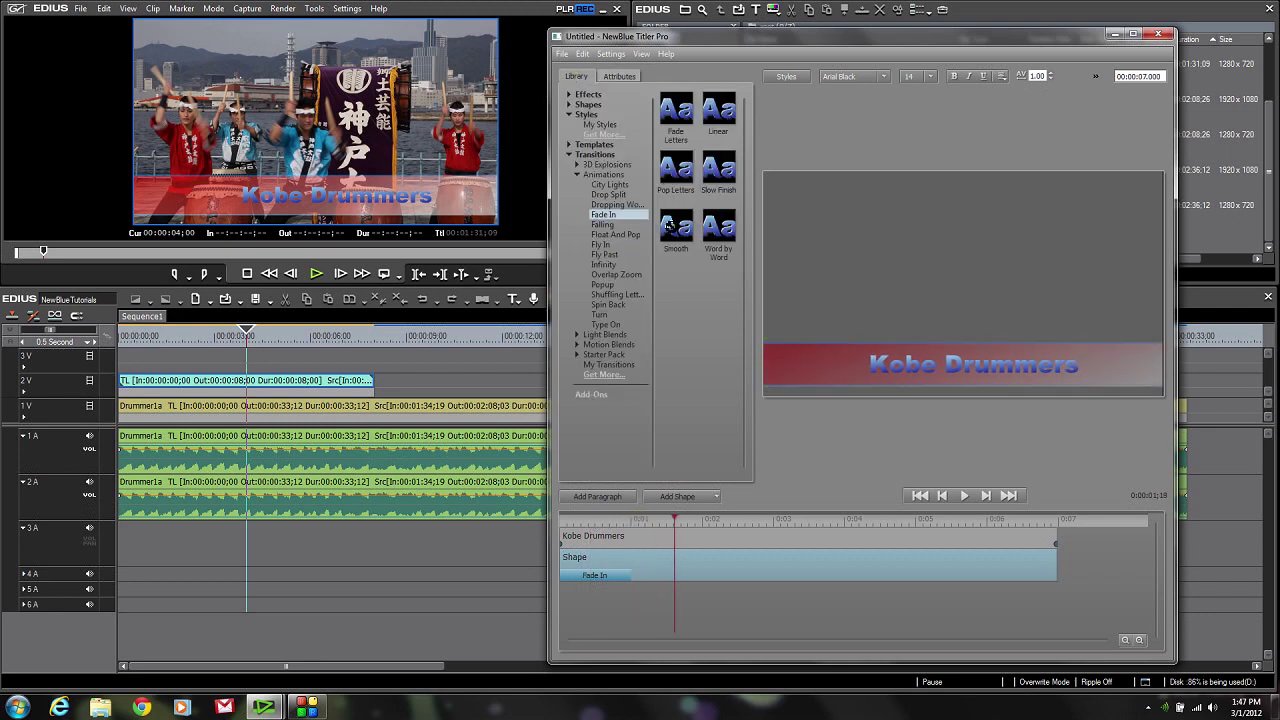
left_click_drag(978, 526, 1010, 567)
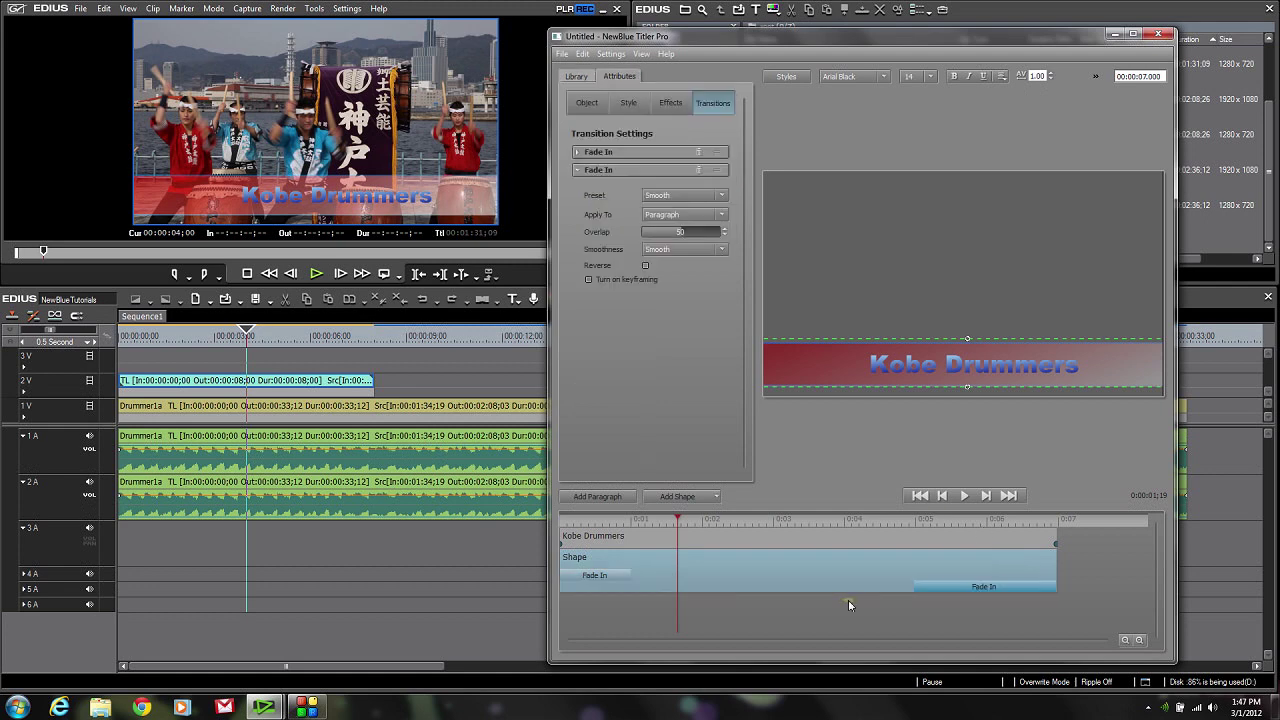
left_click_drag(914, 588, 991, 592)
left_click(951, 520)
left_click_drag(969, 526, 589, 546)
key("space")
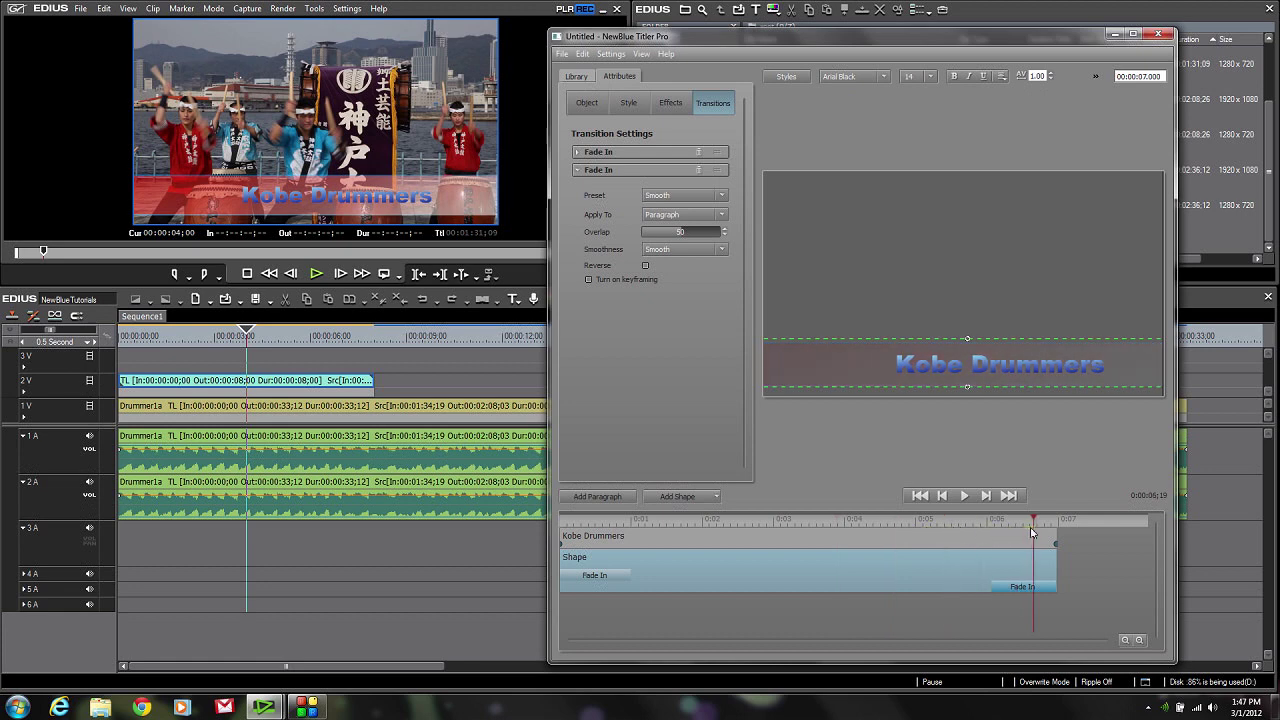
- Trim the Kobe Drummers layer to start at 0:00:00;14 and add a Smooth Fade In transition of about one second at its end
left_click_drag(565, 543, 556, 543)
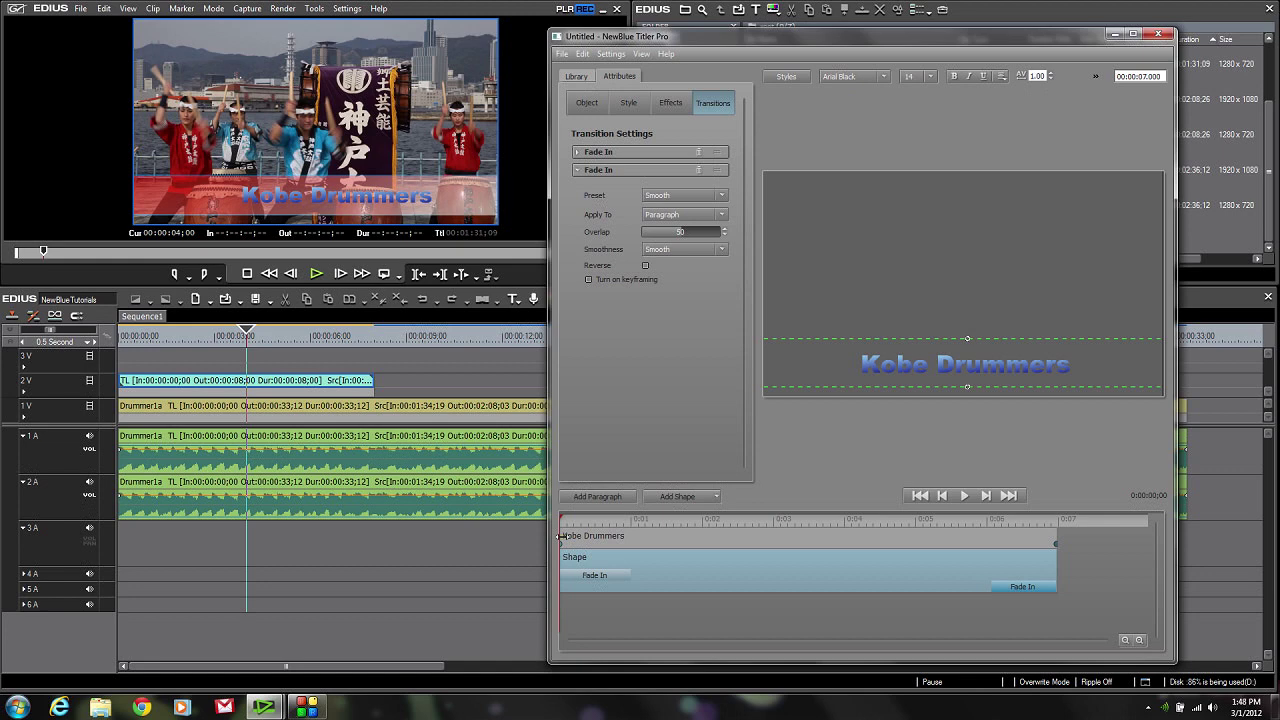
left_click_drag(560, 537, 595, 537)
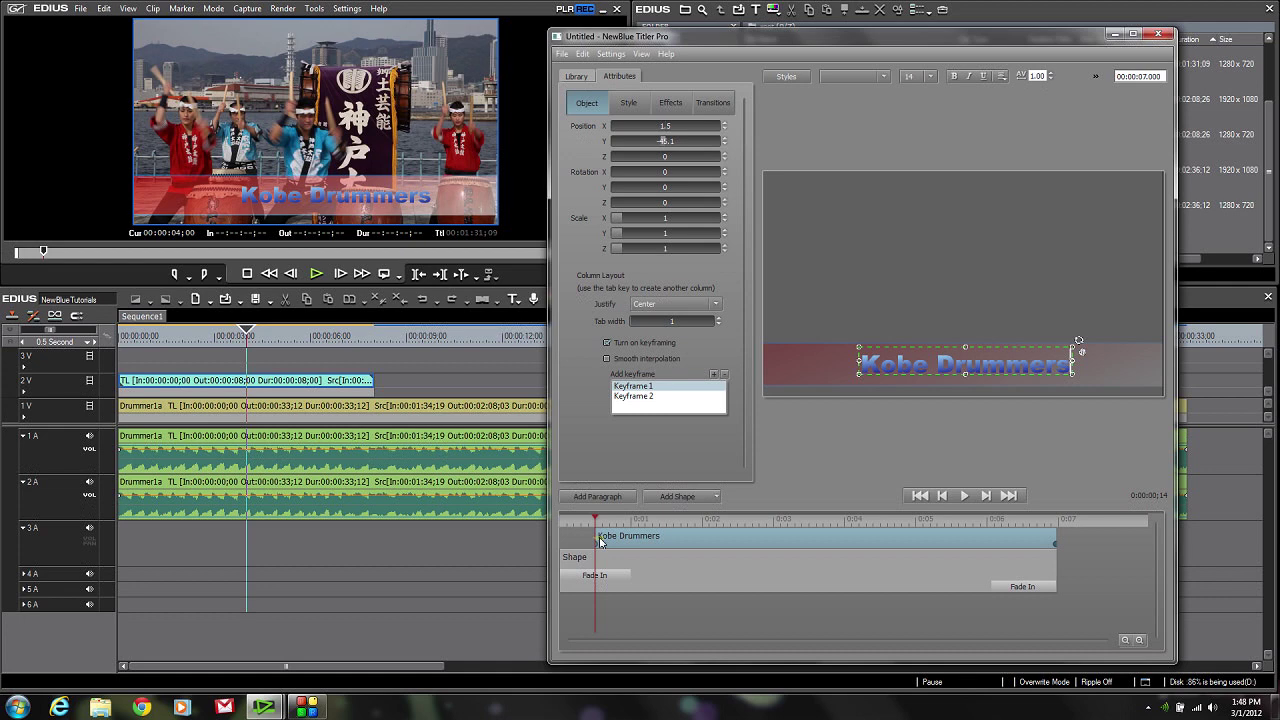
left_click(574, 77)
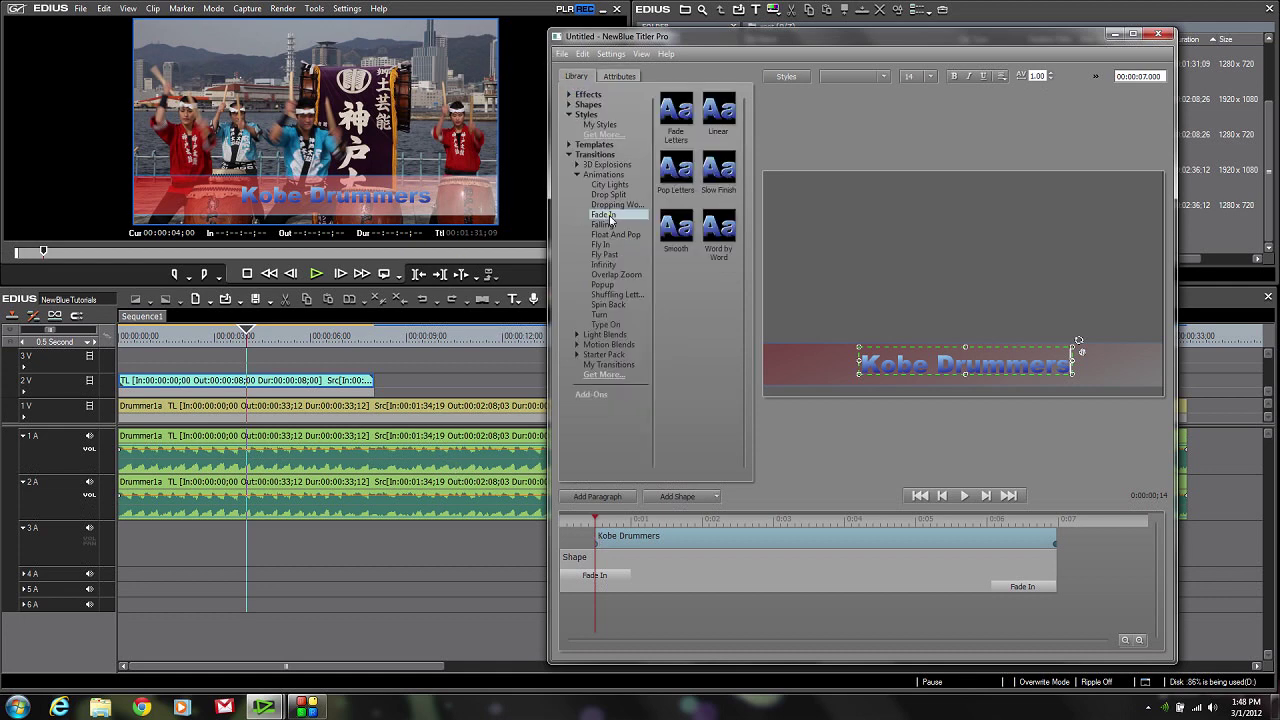
left_click_drag(765, 333, 1004, 547)
left_click_drag(913, 553, 619, 535)
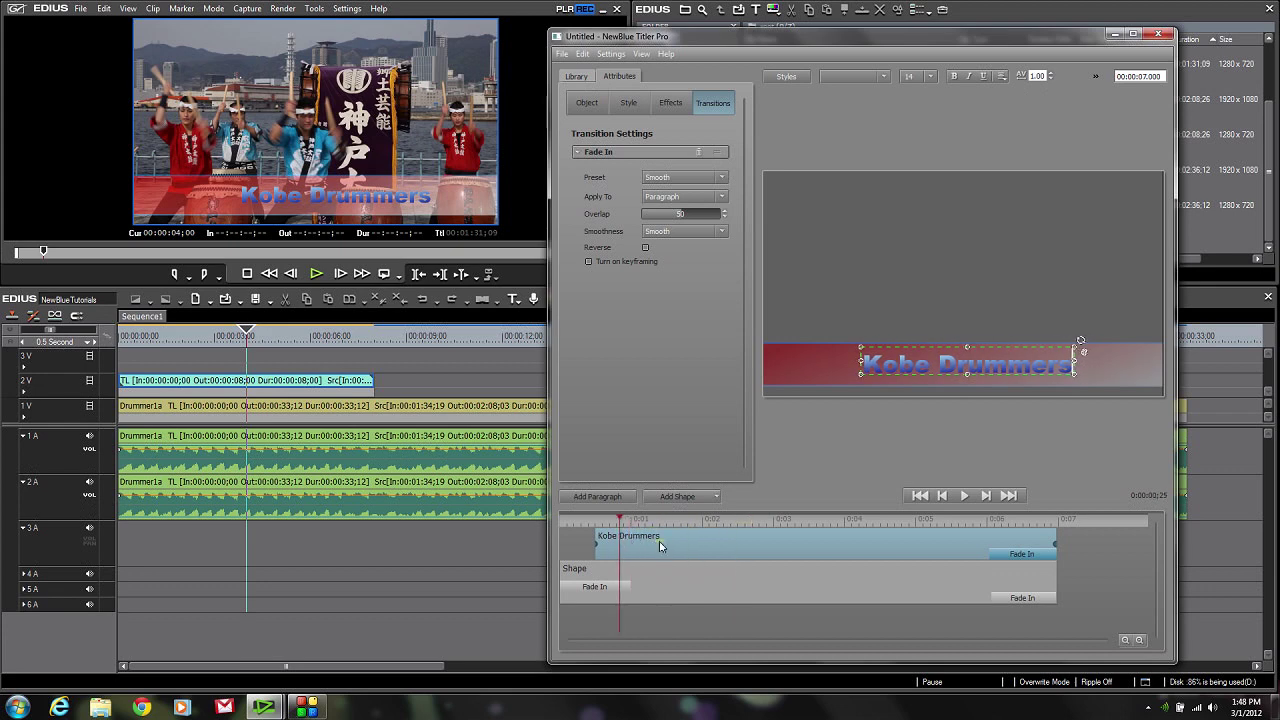
- Add a Slide Into Place Shuffling Letters transition at the start of the Kobe Drummers layer, shorten it to about one second, and preview it
left_click(572, 77)
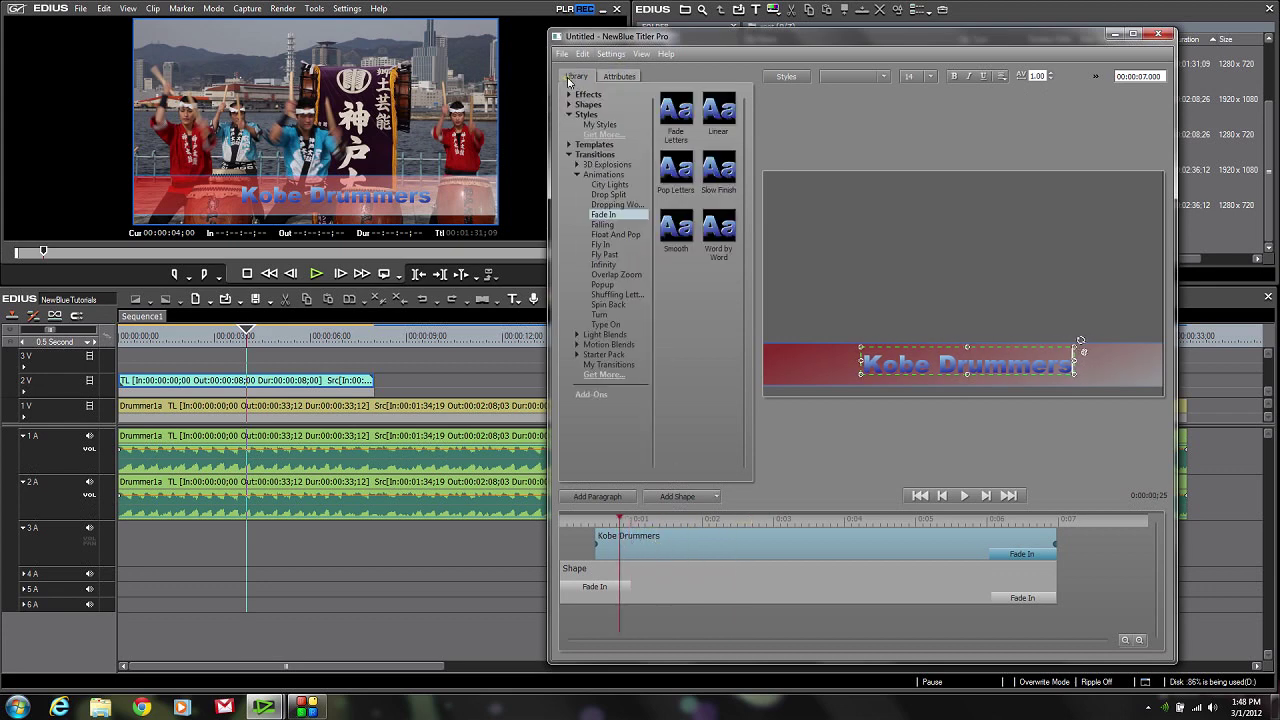
left_click(606, 295)
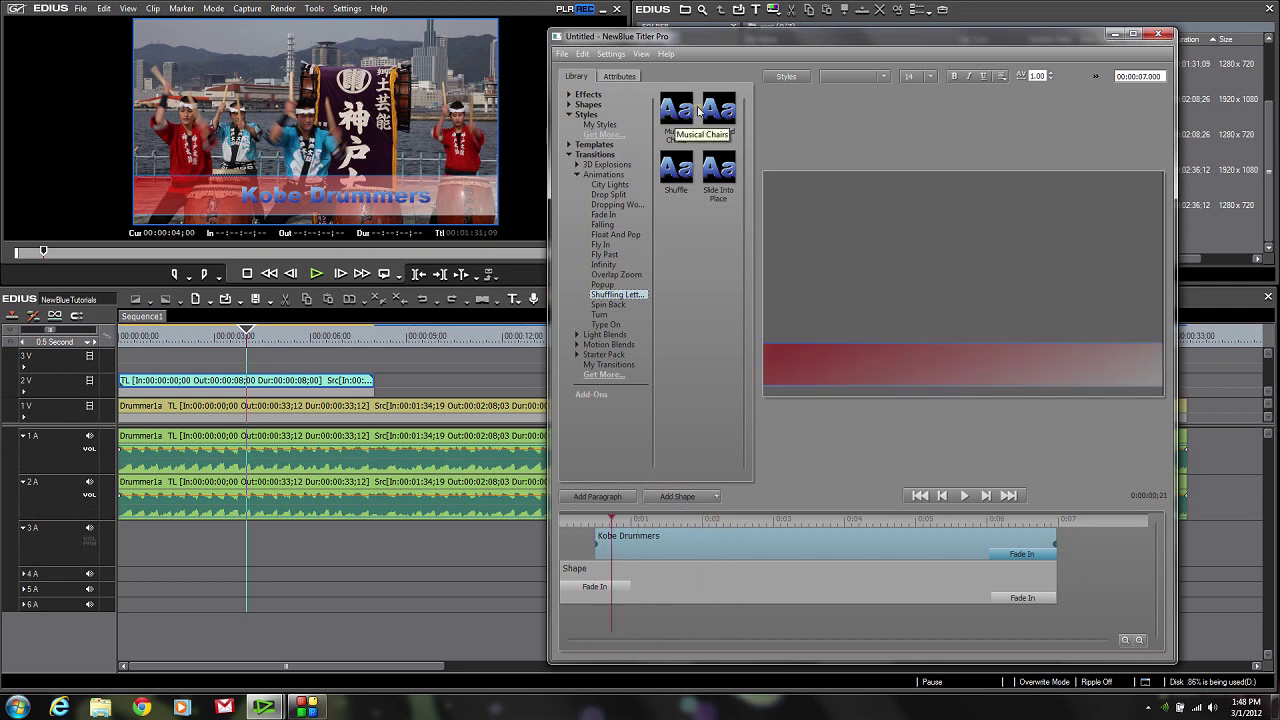
double_click(720, 172)
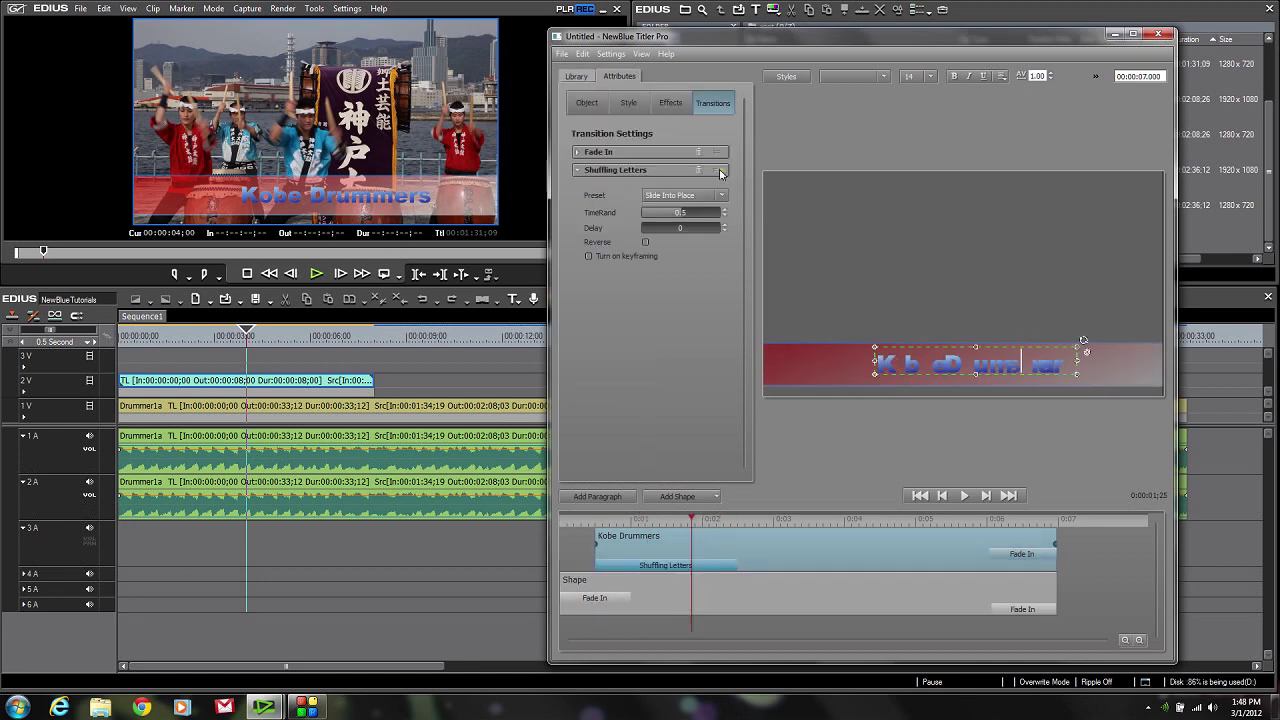
left_click_drag(693, 522, 890, 531)
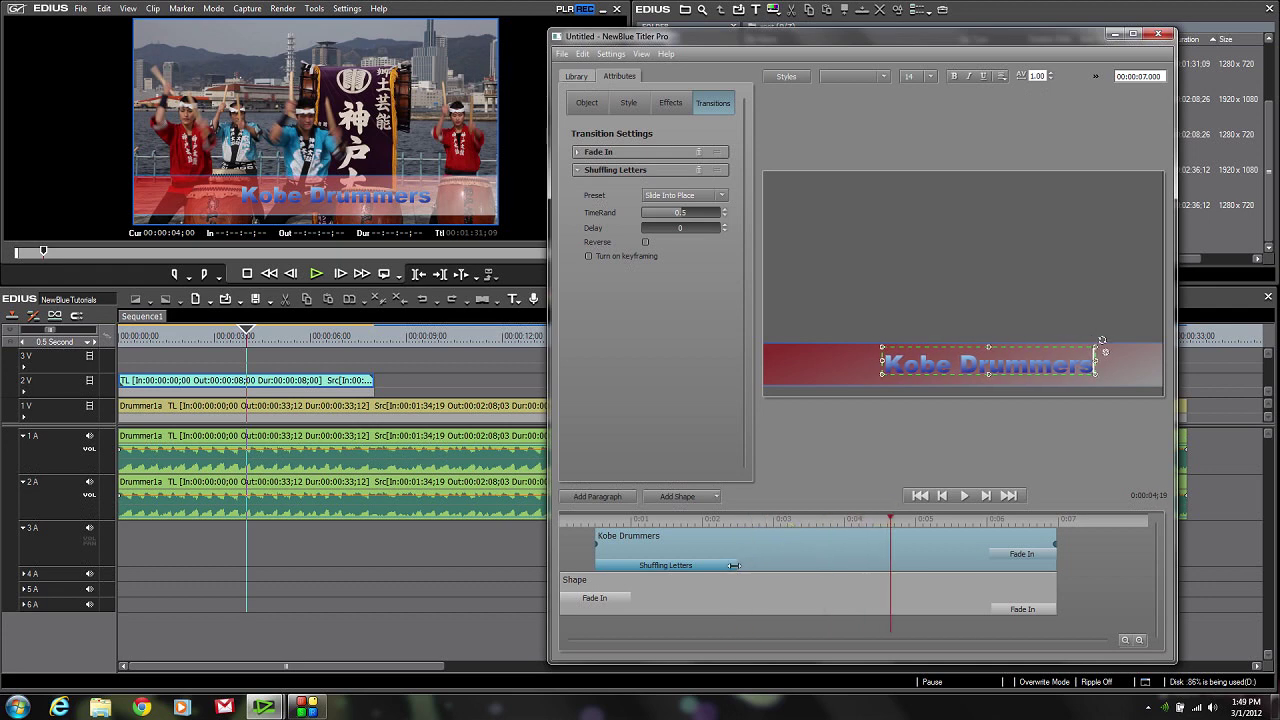
left_click_drag(734, 566, 659, 567)
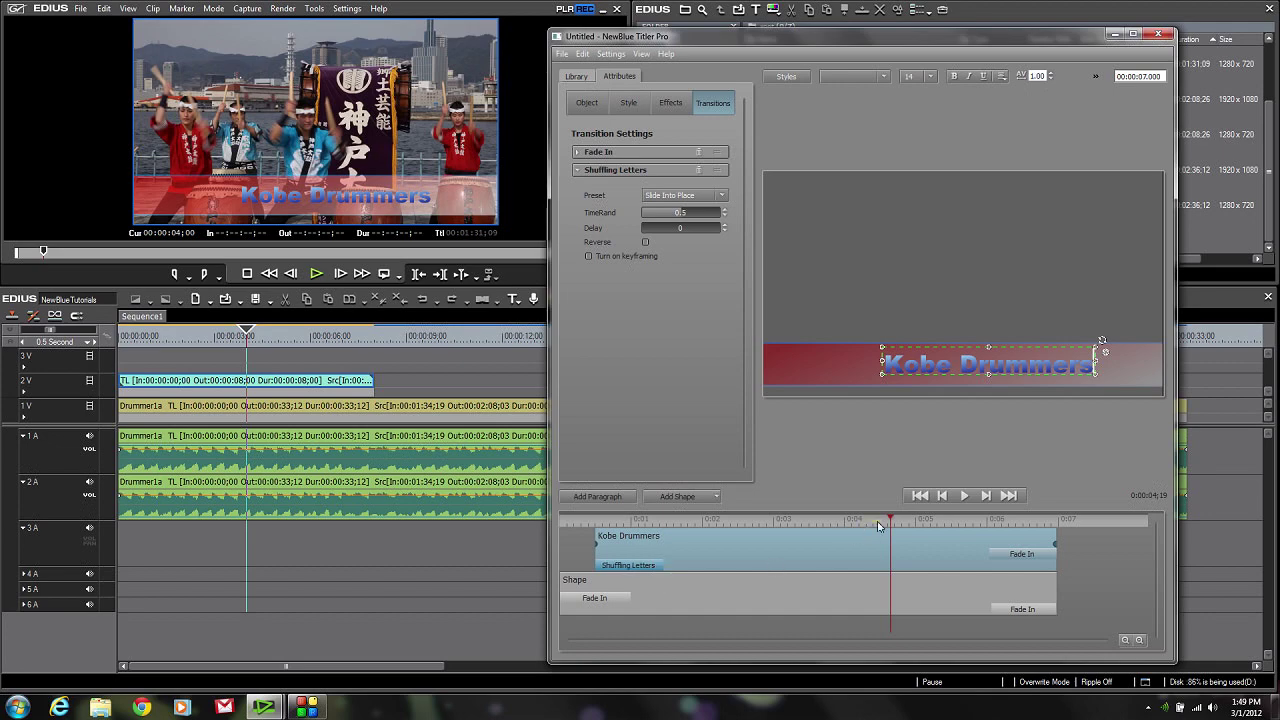
left_click_drag(891, 521, 581, 528)
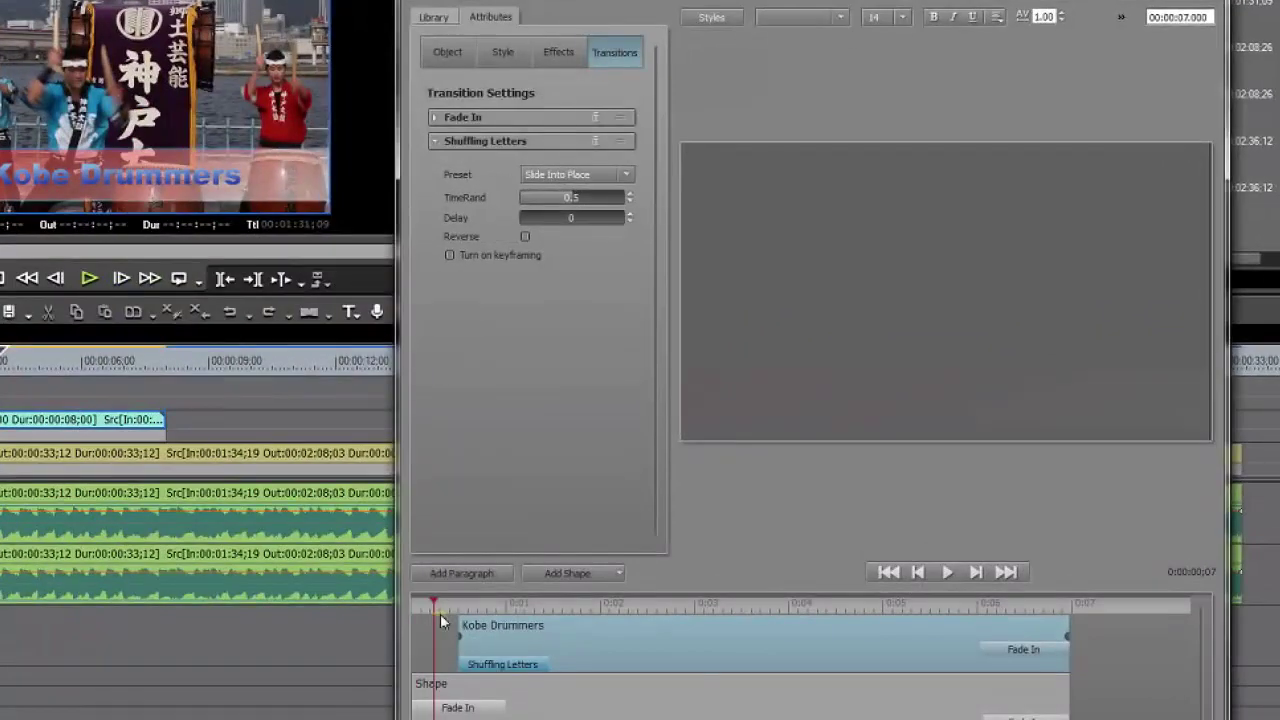
left_click_drag(440, 614, 621, 612)
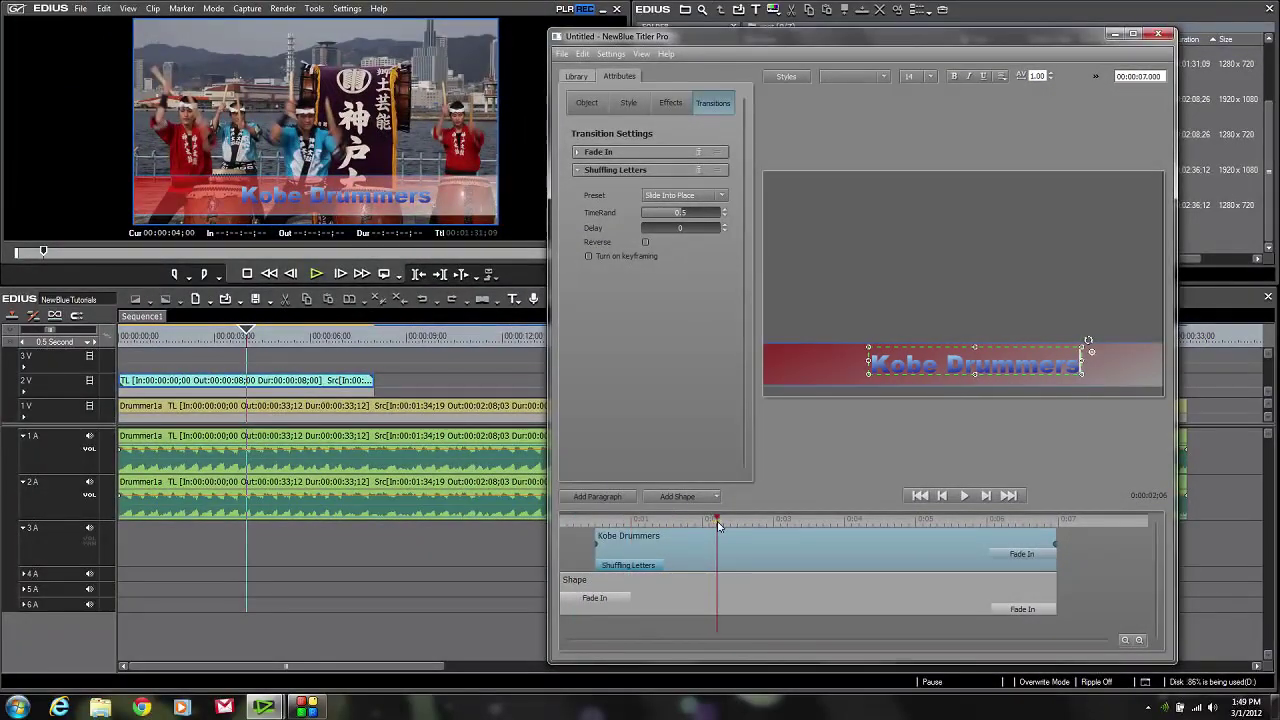
left_click_drag(717, 526, 680, 536)
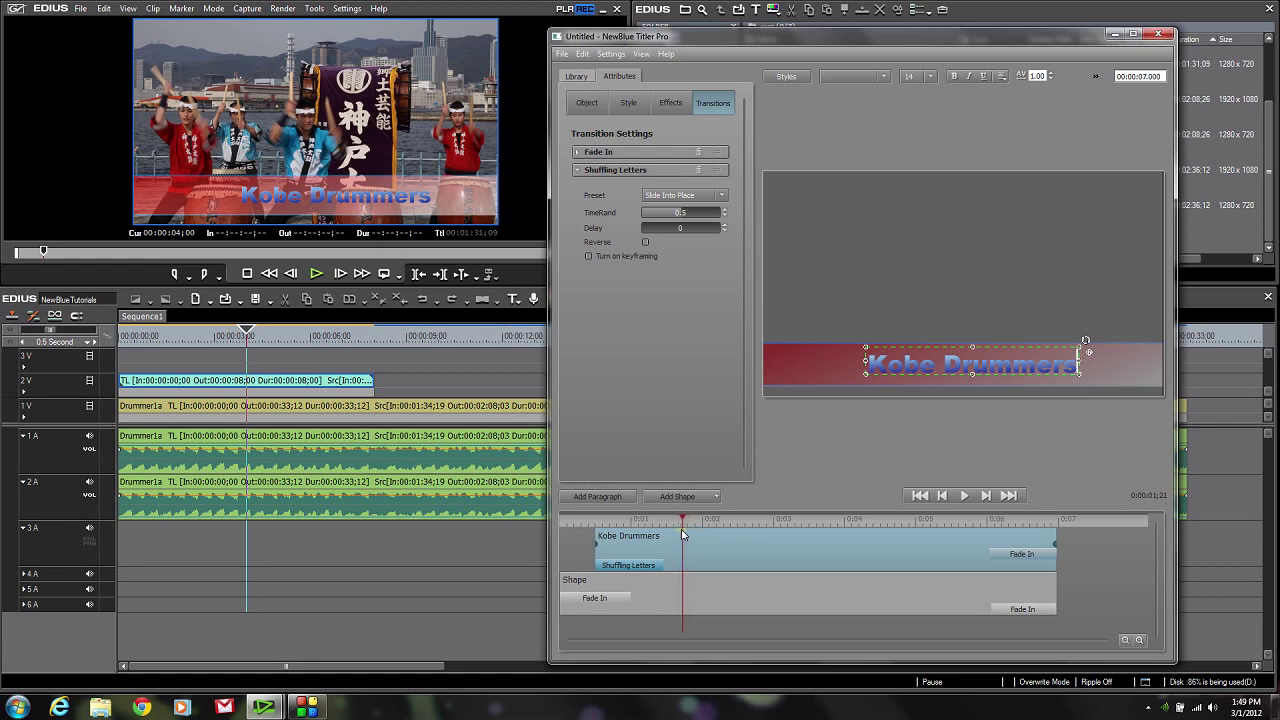
- Import the image frog-logo-watermark.png from the NewBlue\Video folder on drive D into the title
left_click(700, 628)
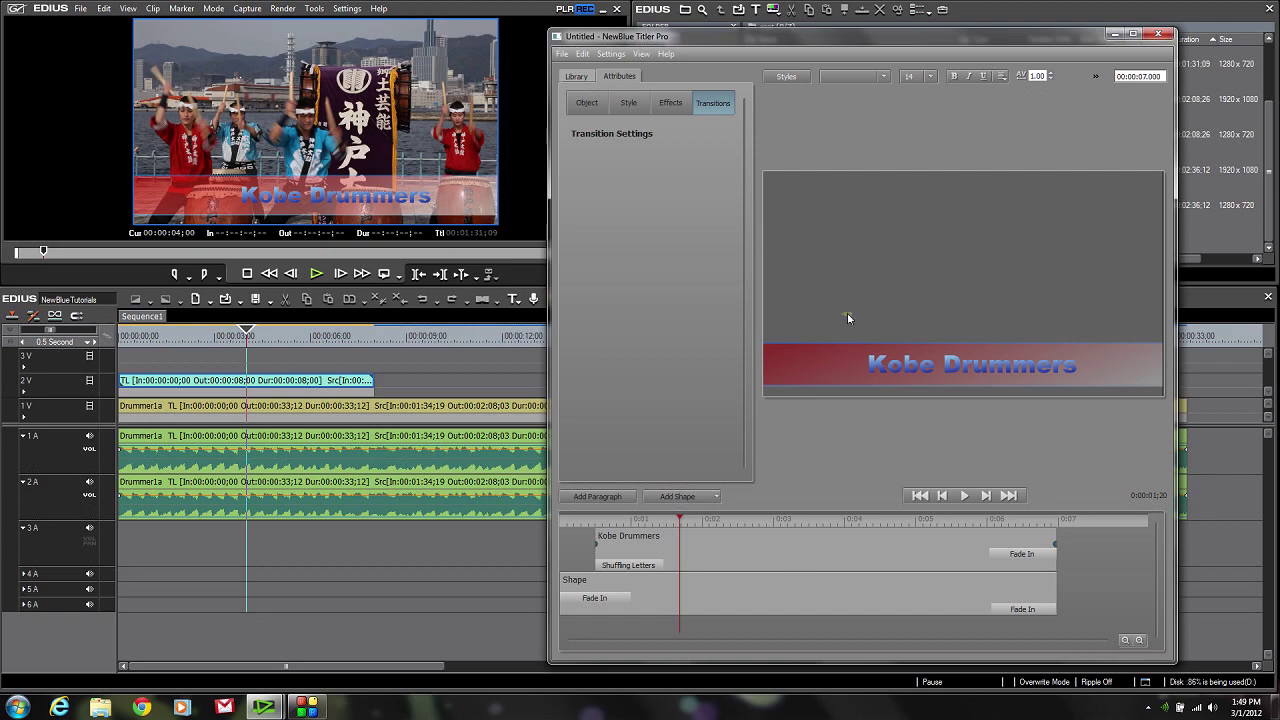
left_click(562, 53)
left_click(585, 105)
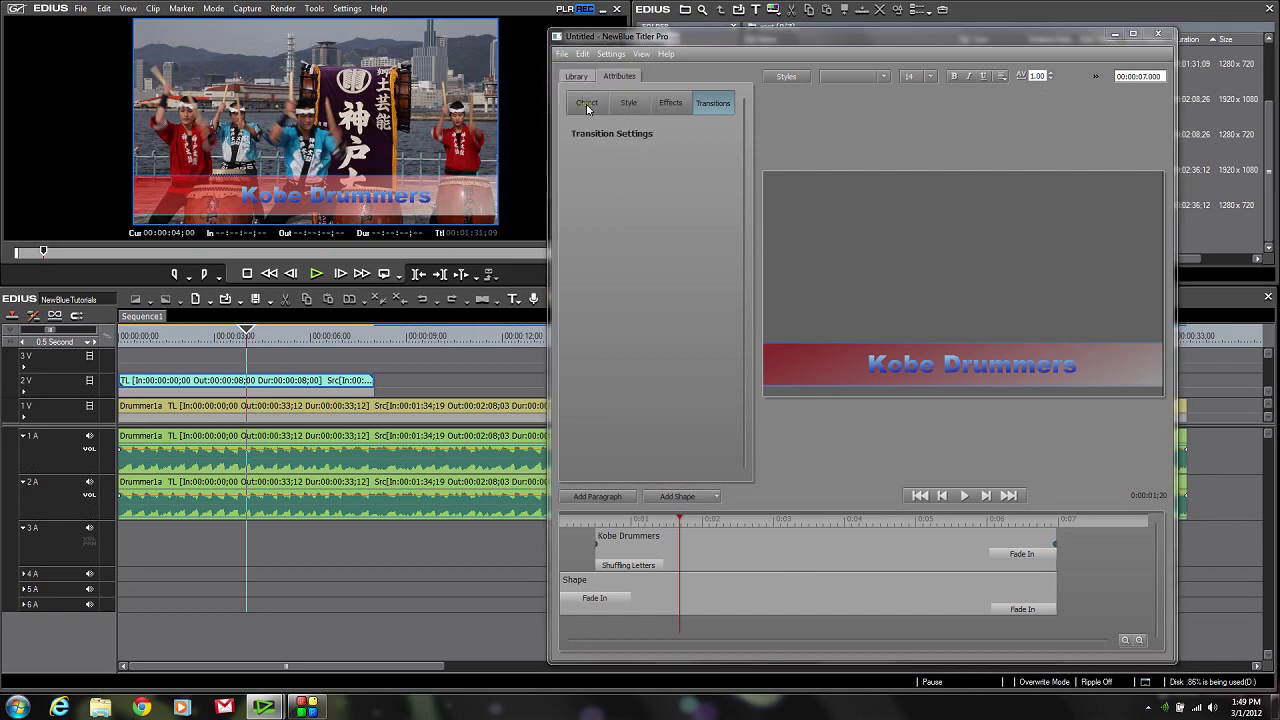
scroll(625, 300, "down", 1)
left_click(610, 244)
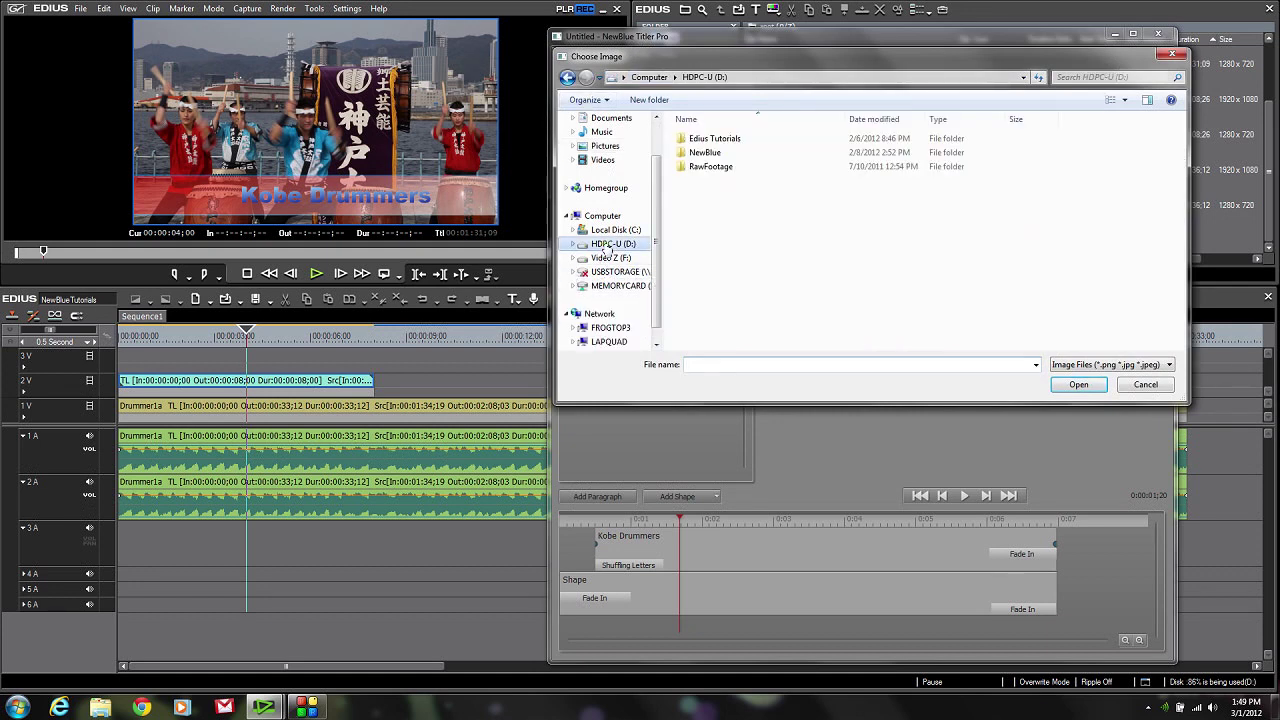
double_click(705, 152)
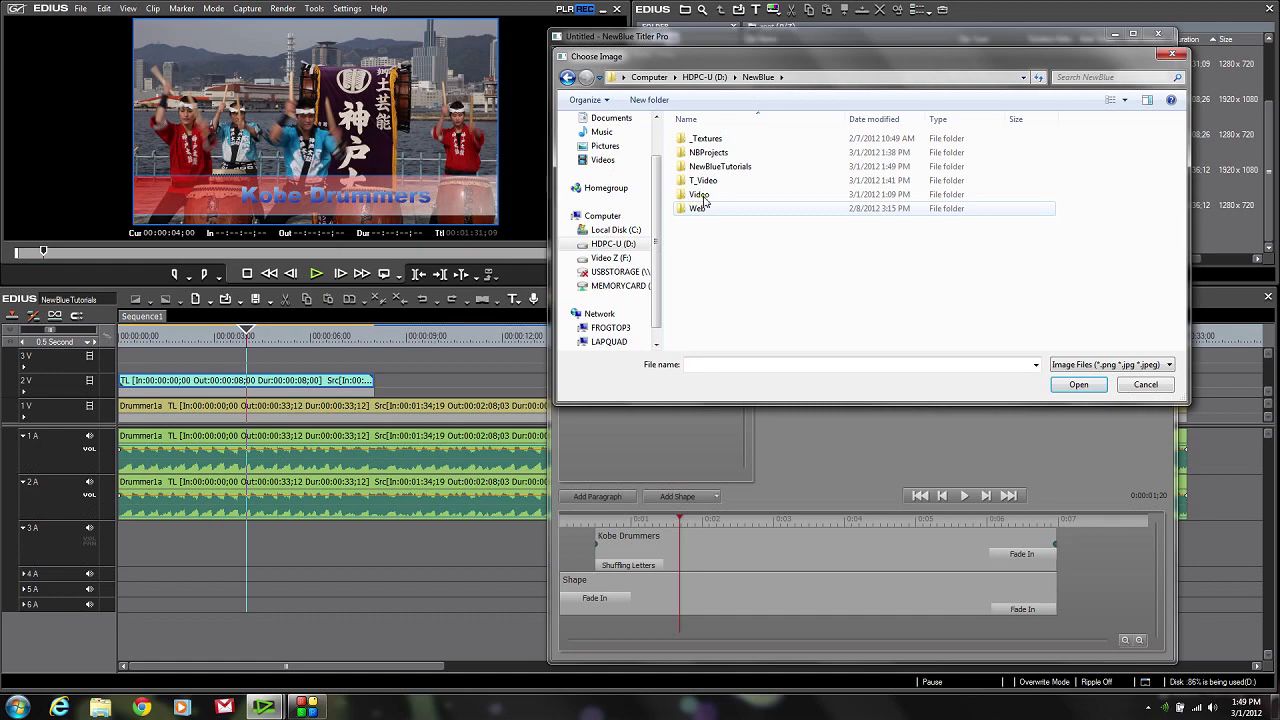
double_click(699, 194)
left_click(706, 150)
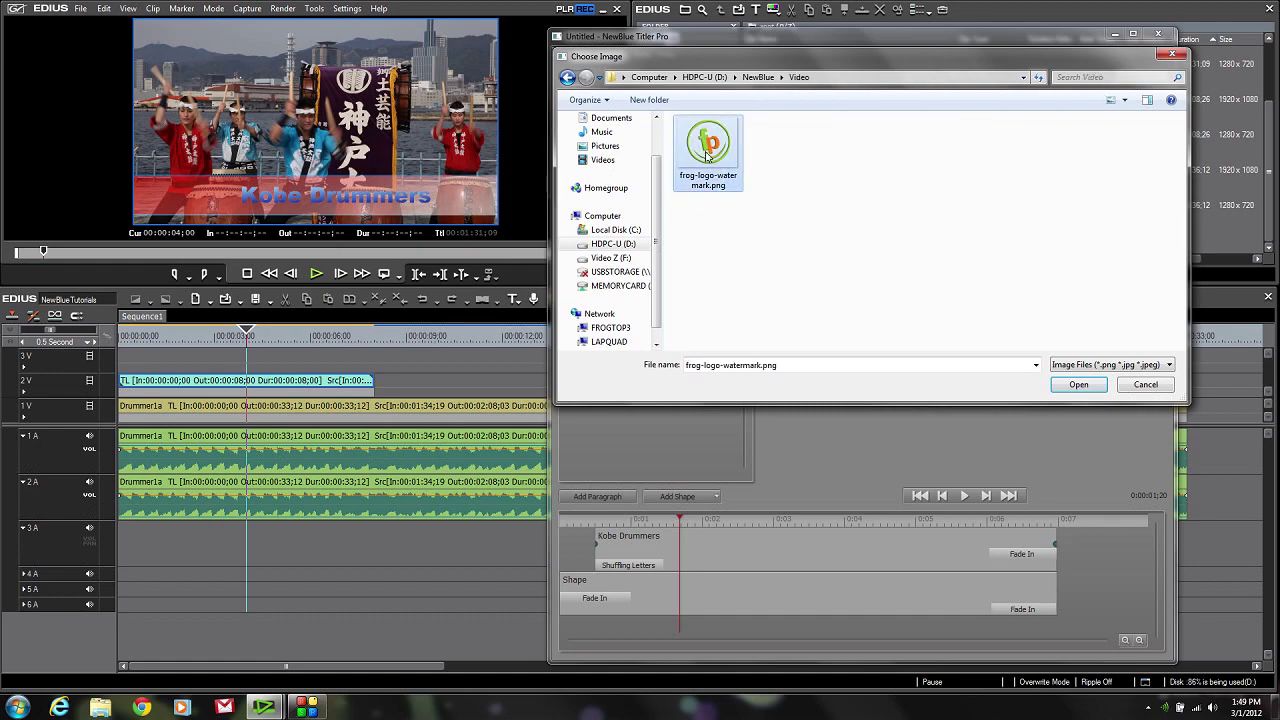
left_click(1077, 386)
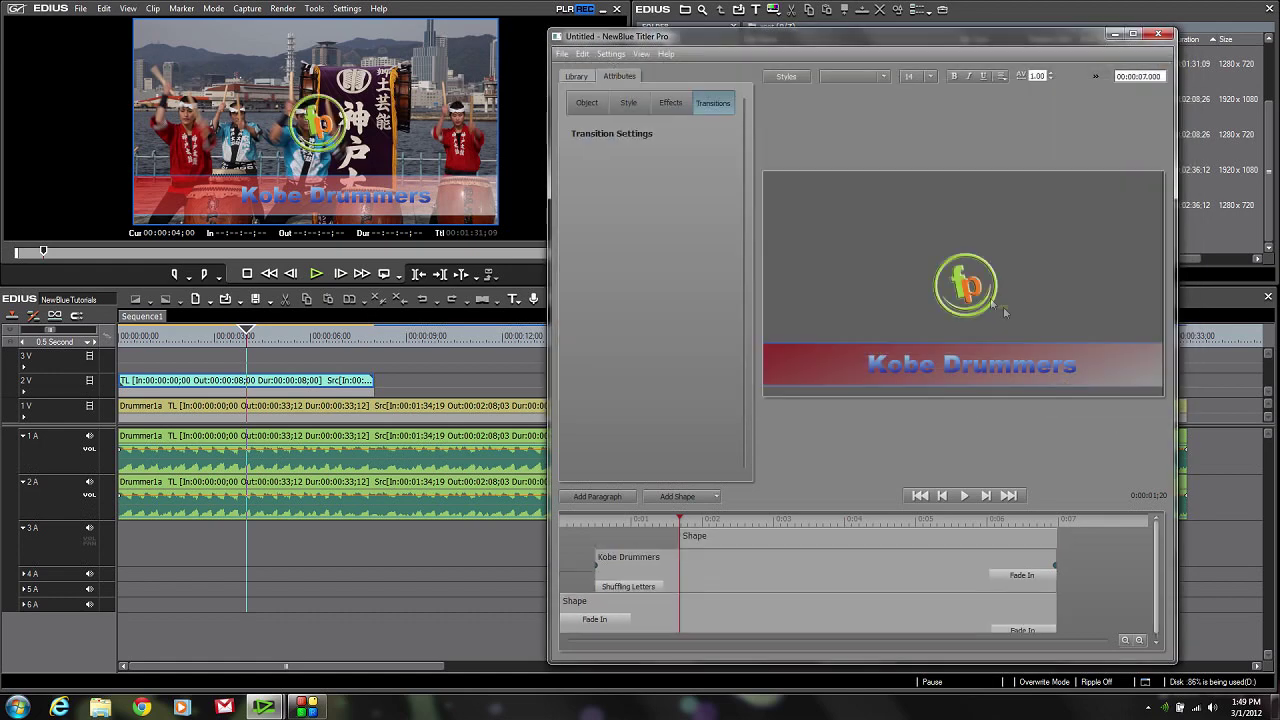
- Shrink the logo to a scale of about 1 by 0.8 and place it on the rectangle, left of the Kobe Drummers text
left_click(969, 289)
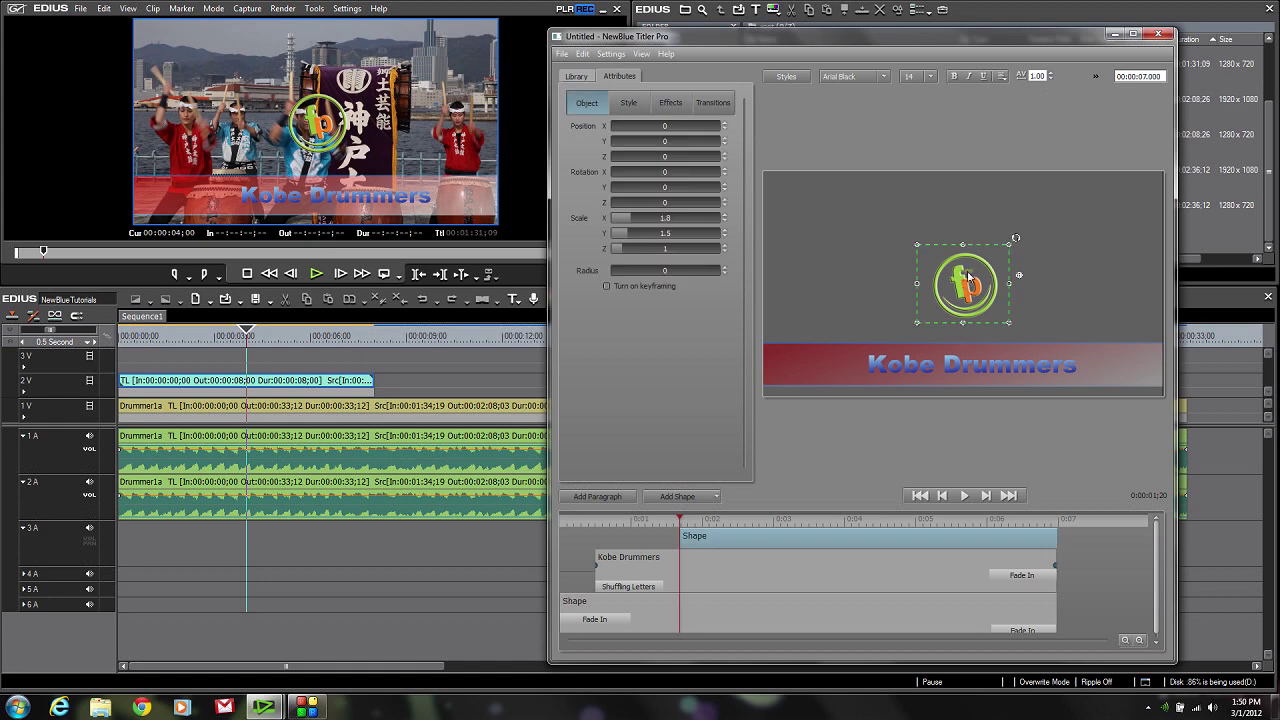
left_click_drag(949, 322, 786, 377)
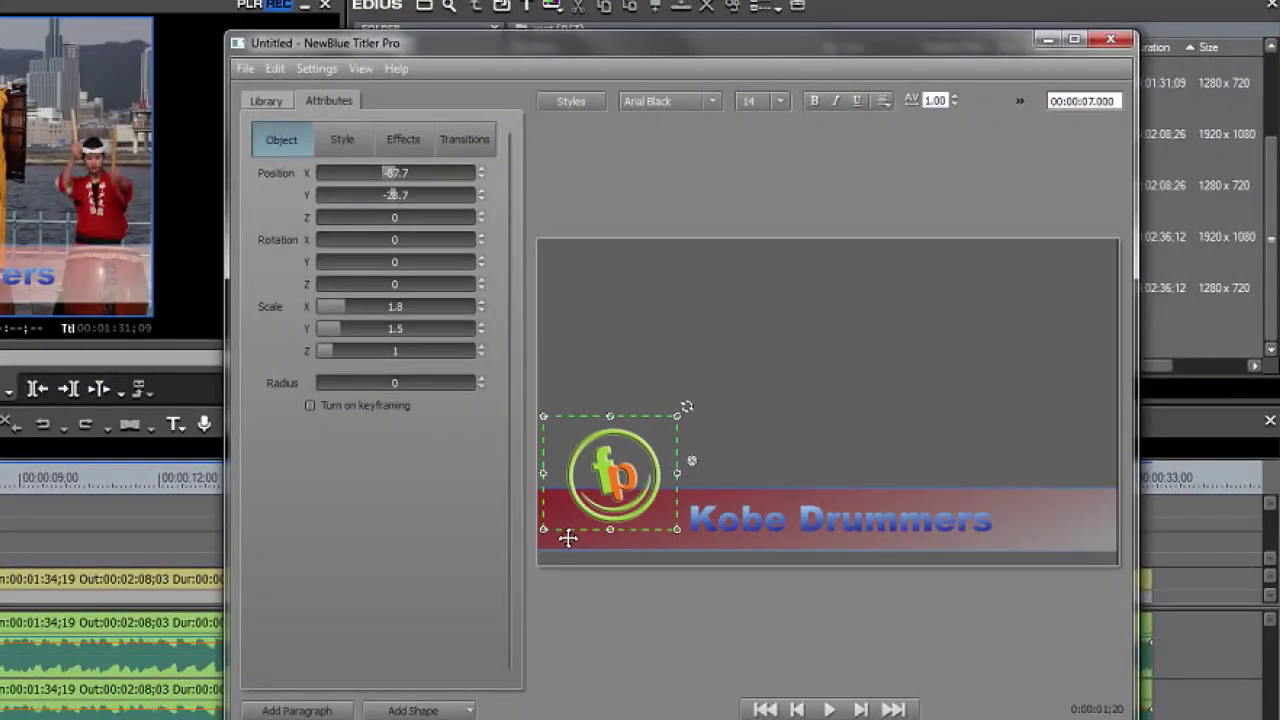
left_click_drag(567, 538, 583, 566)
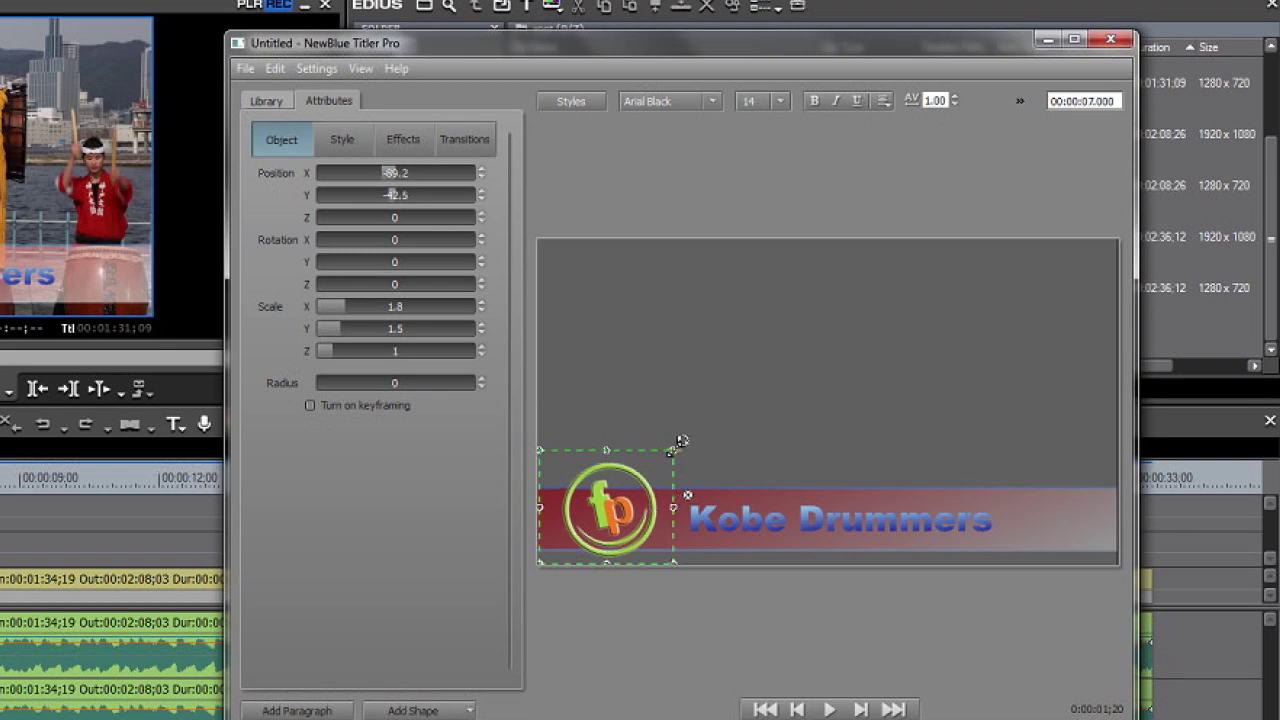
left_click_drag(680, 441, 658, 461)
left_click_drag(646, 507, 622, 483)
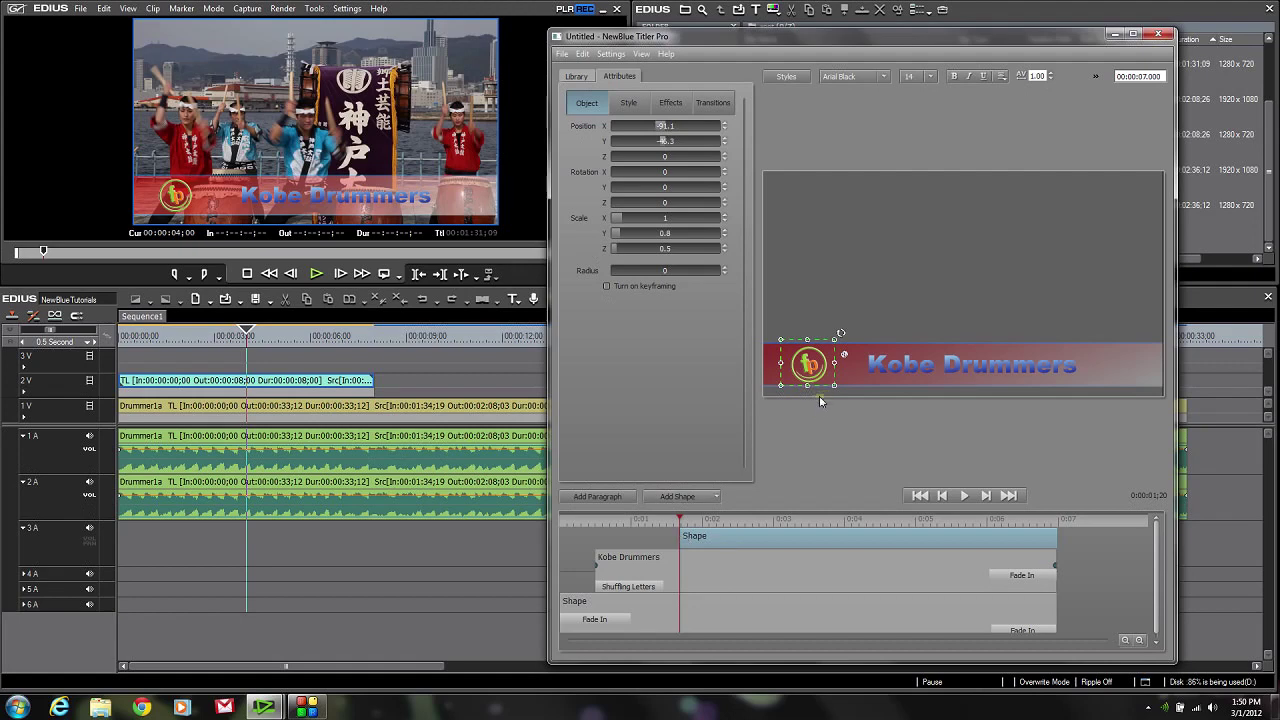
- Extend the start of the logo's layer back to 0:00:00;14, in line with the Kobe Drummers layer, and preview the timing
left_click_drag(676, 541, 594, 542)
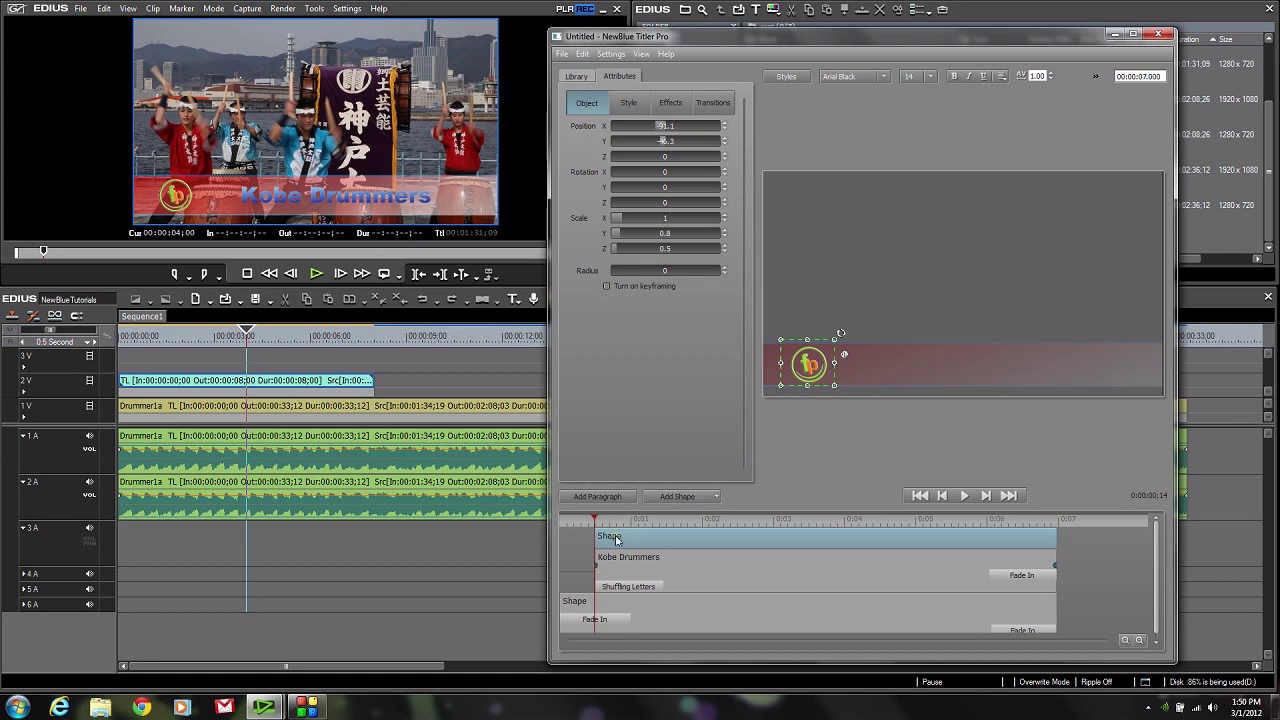
left_click_drag(605, 520, 865, 521)
left_click_drag(670, 522, 598, 506)
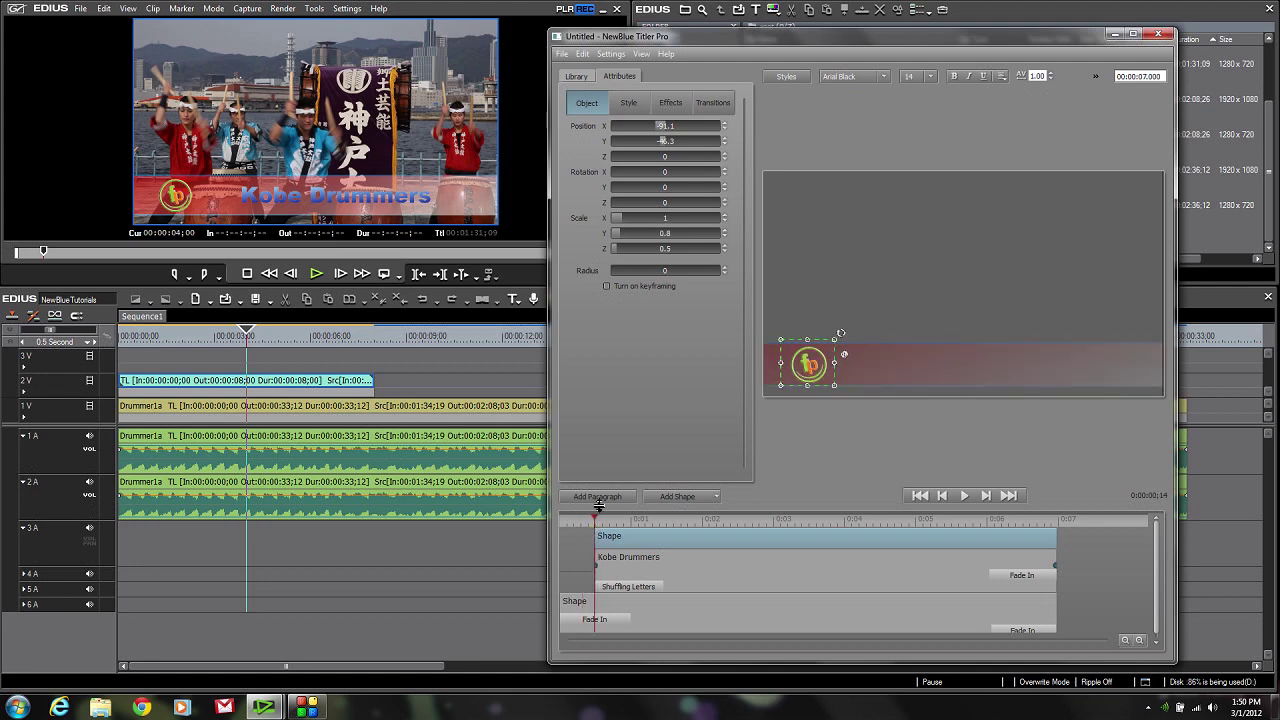
- Add a Smooth Fade In transition of about one second at the start of the logo layer and preview it
left_click(580, 78)
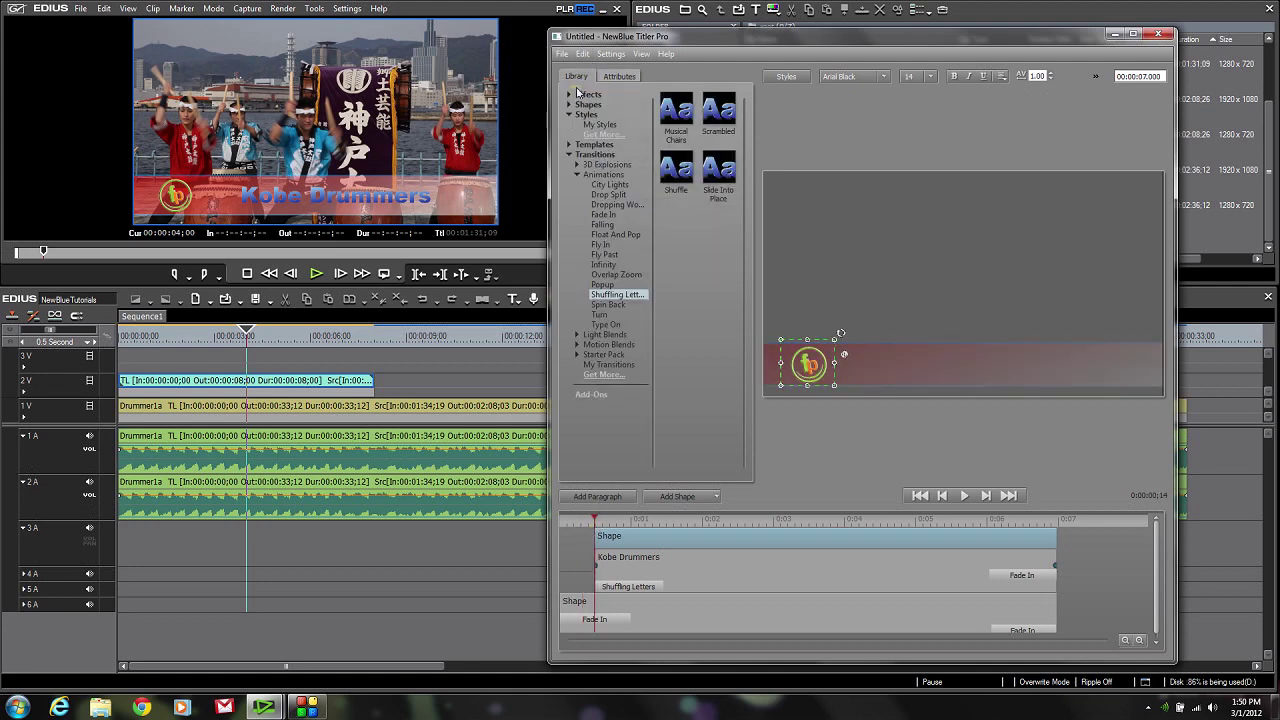
left_click(604, 216)
left_click_drag(632, 500, 625, 543)
left_click_drag(733, 553, 977, 524)
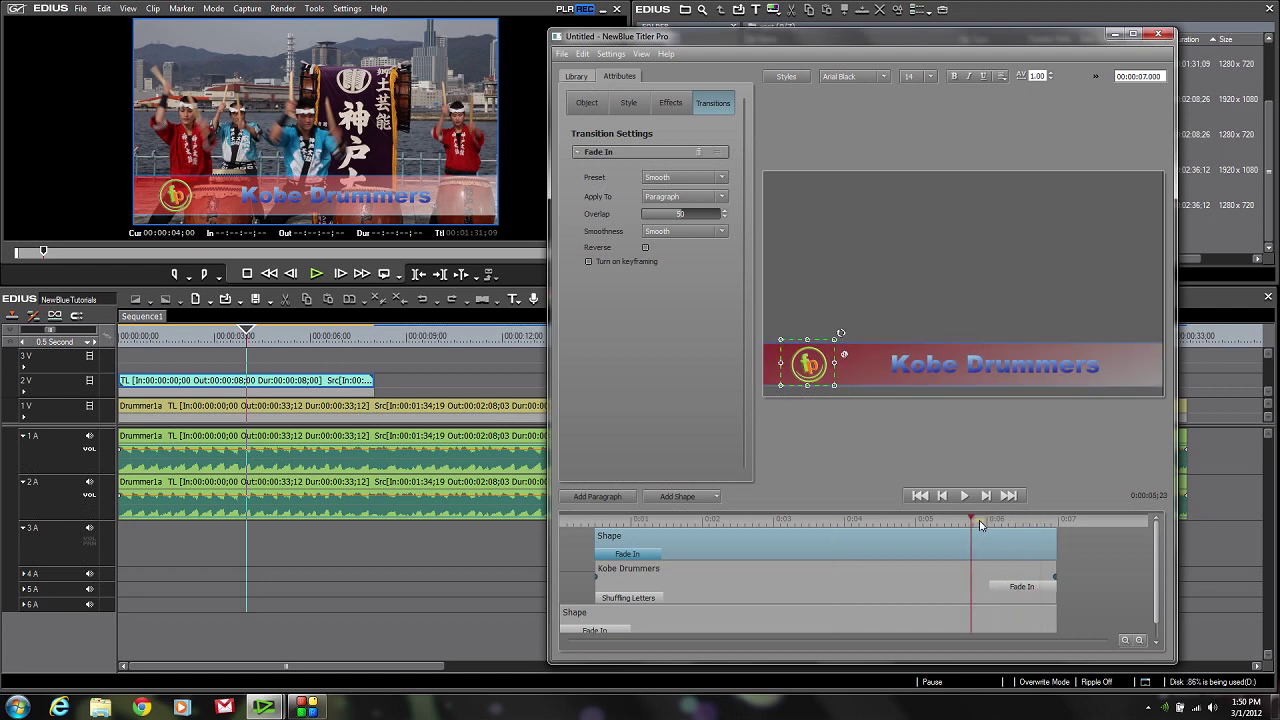
- Add a Smooth Fade In transition at the end of the logo layer, shorten it to about one second, and preview both fades
left_click(574, 78)
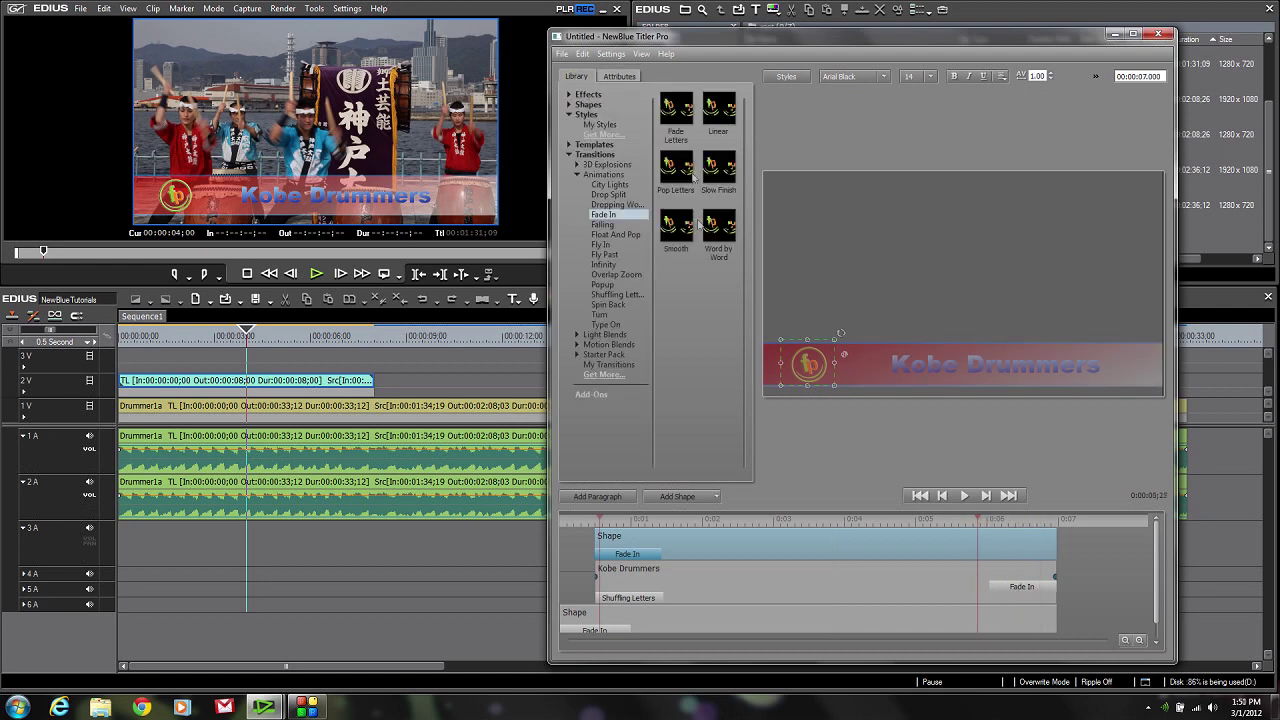
left_click(997, 566)
left_click_drag(913, 566, 990, 565)
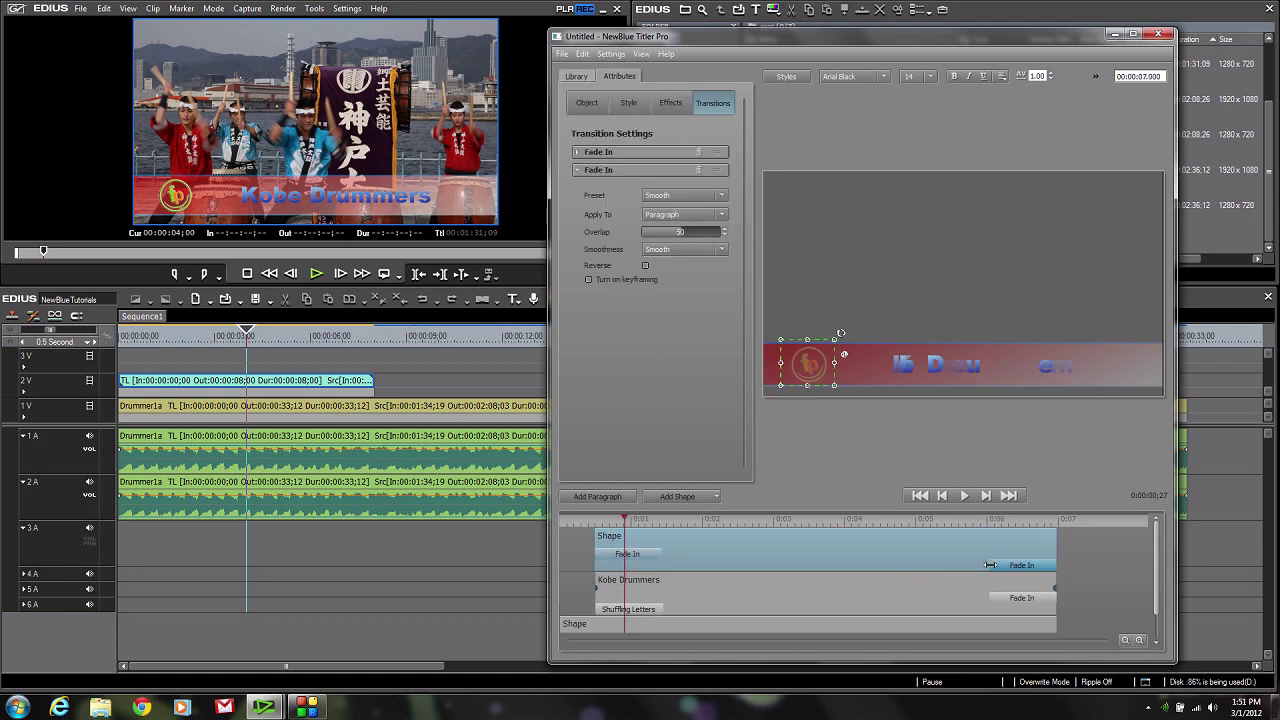
left_click_drag(955, 522, 702, 528)
left_click_drag(673, 528, 748, 550)
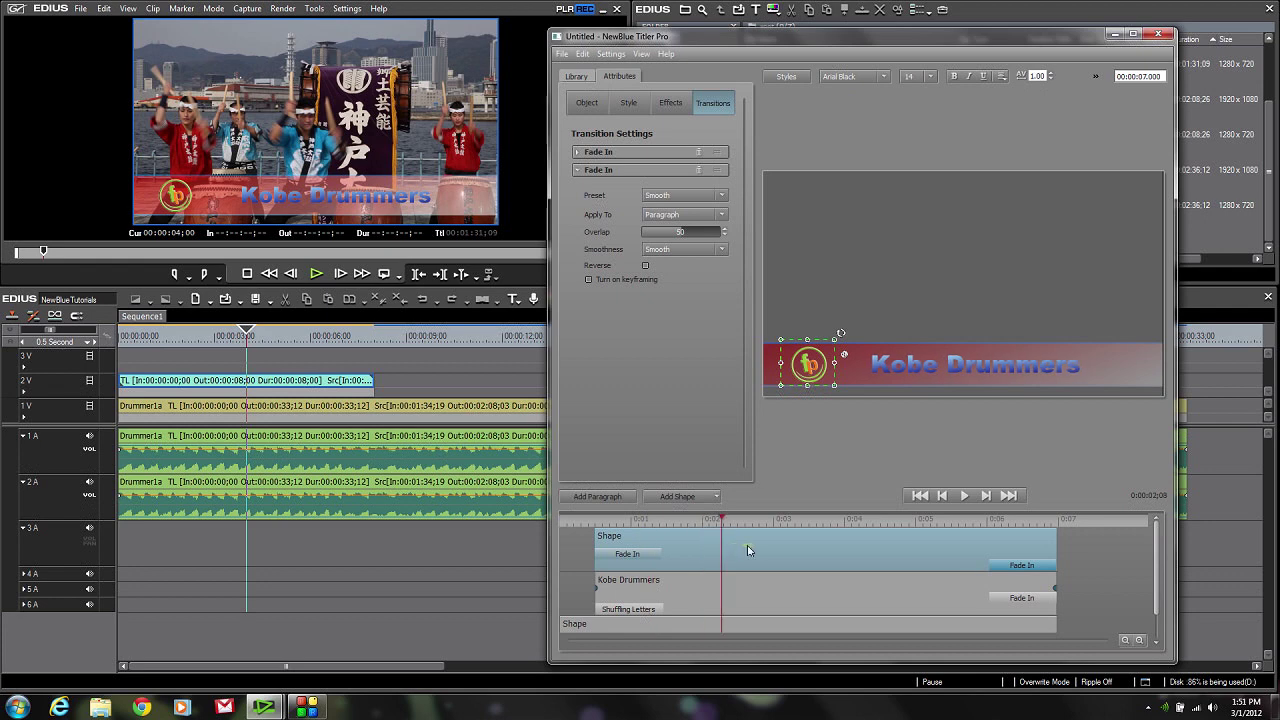
- Apply the Outline preset of the Video Essentials Drop Shadow effect to the logo layer
left_click(577, 80)
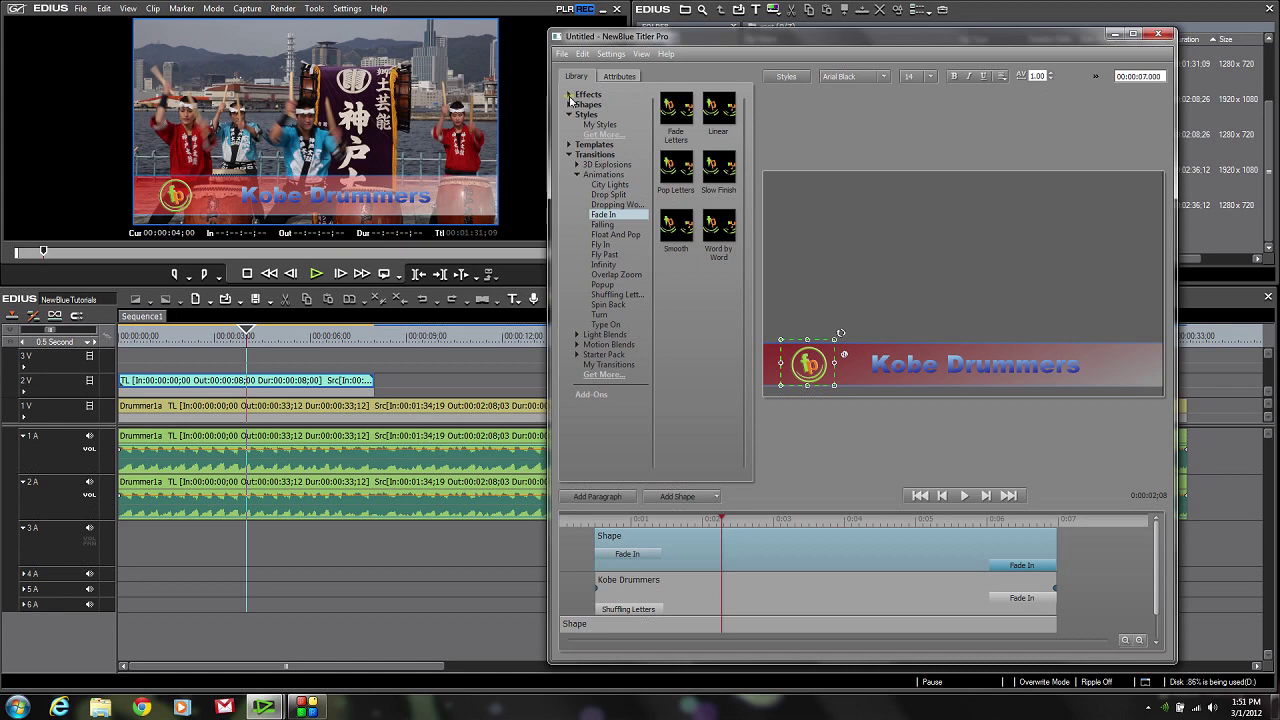
left_click(569, 95)
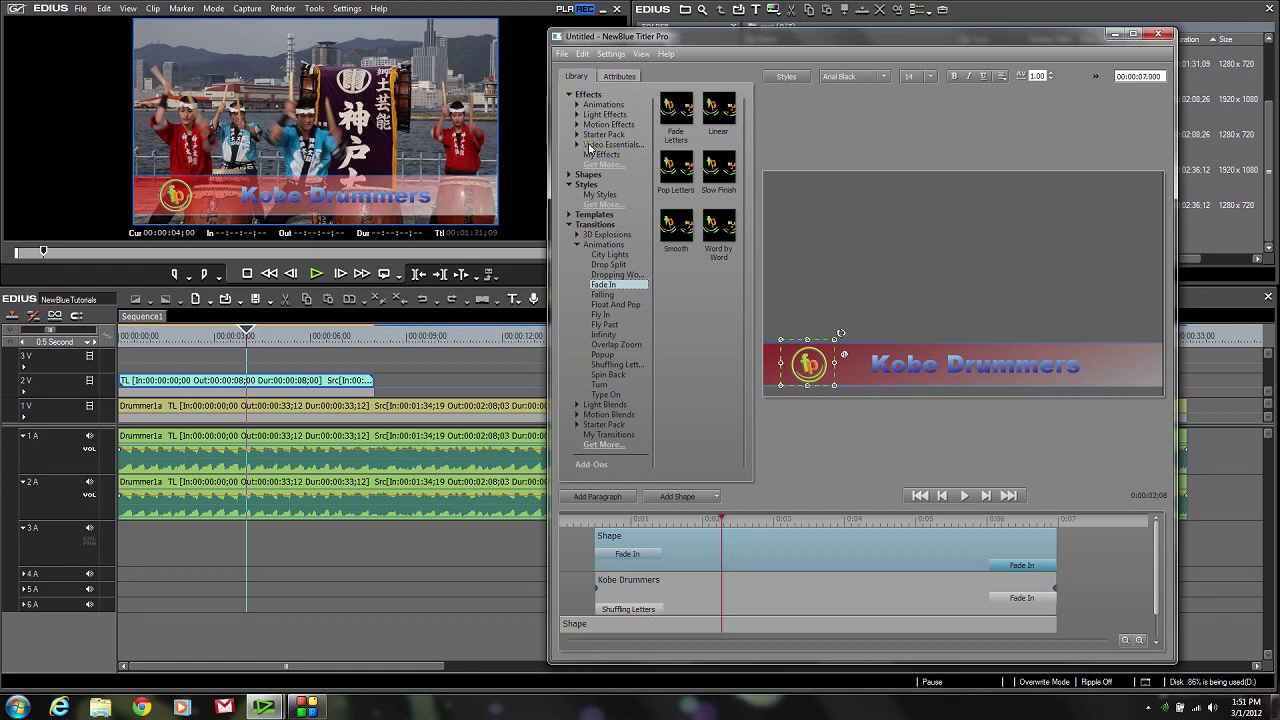
left_click(578, 146)
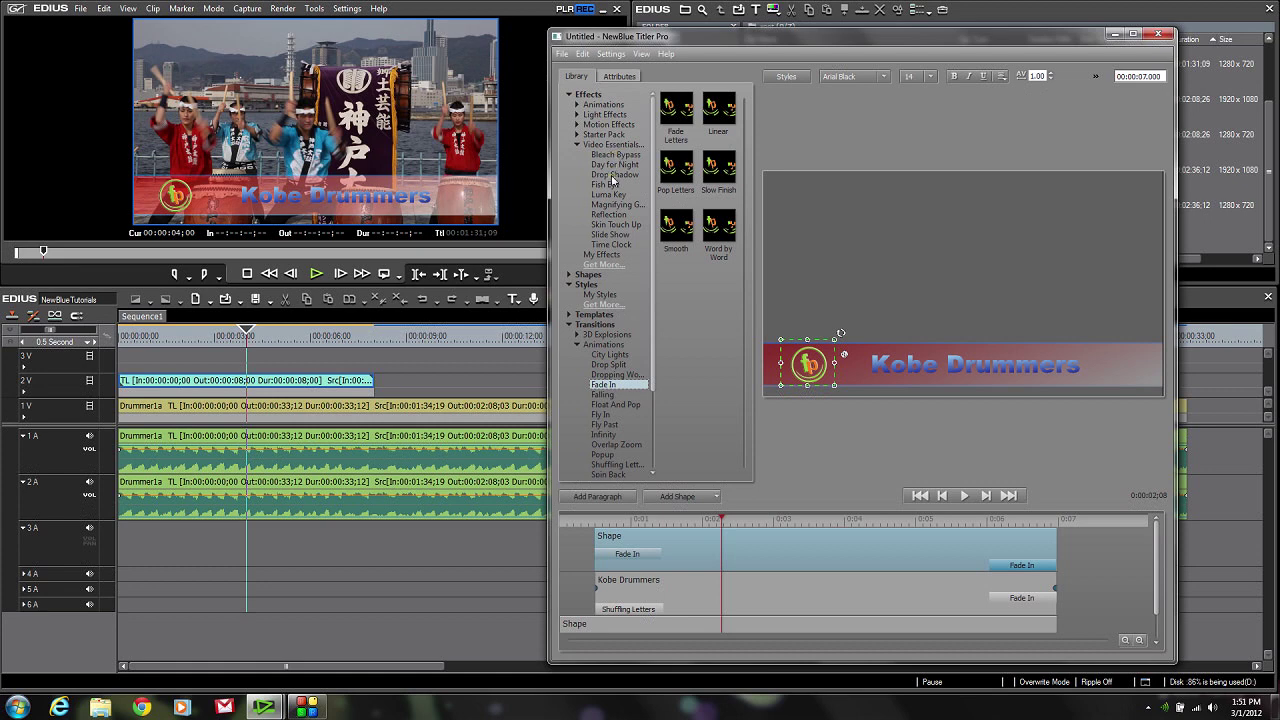
left_click(607, 176)
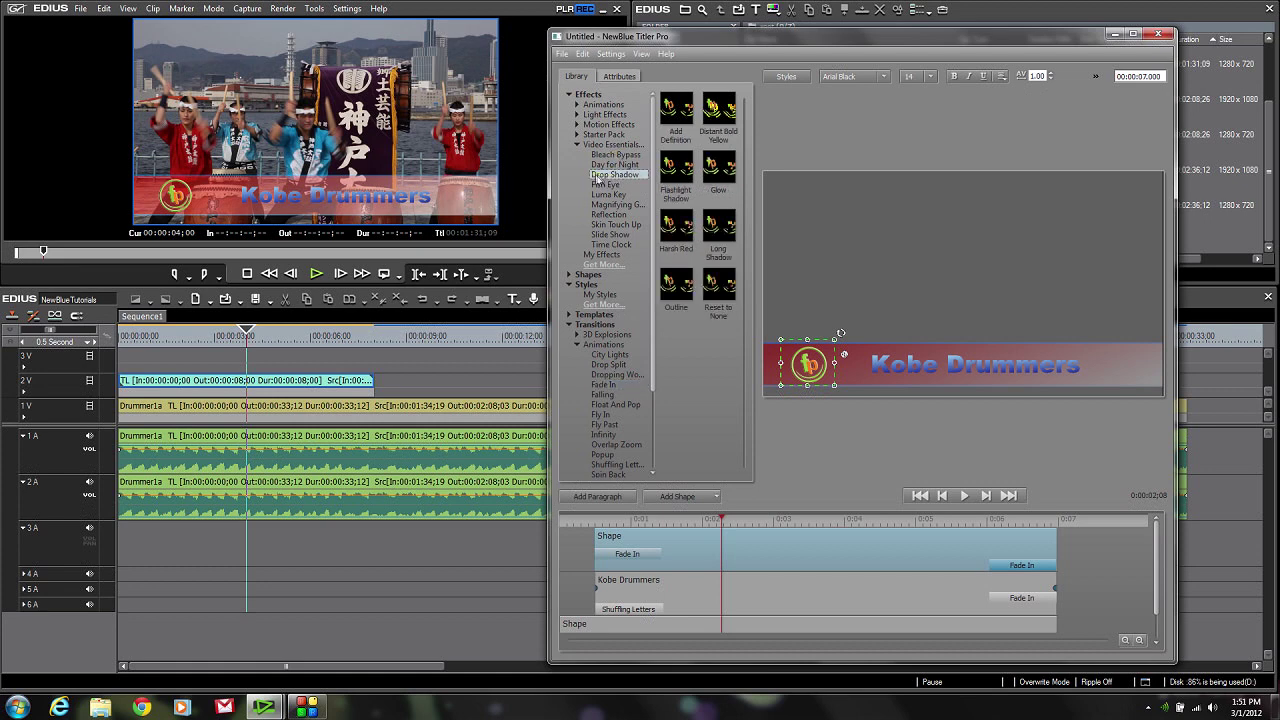
key("space")
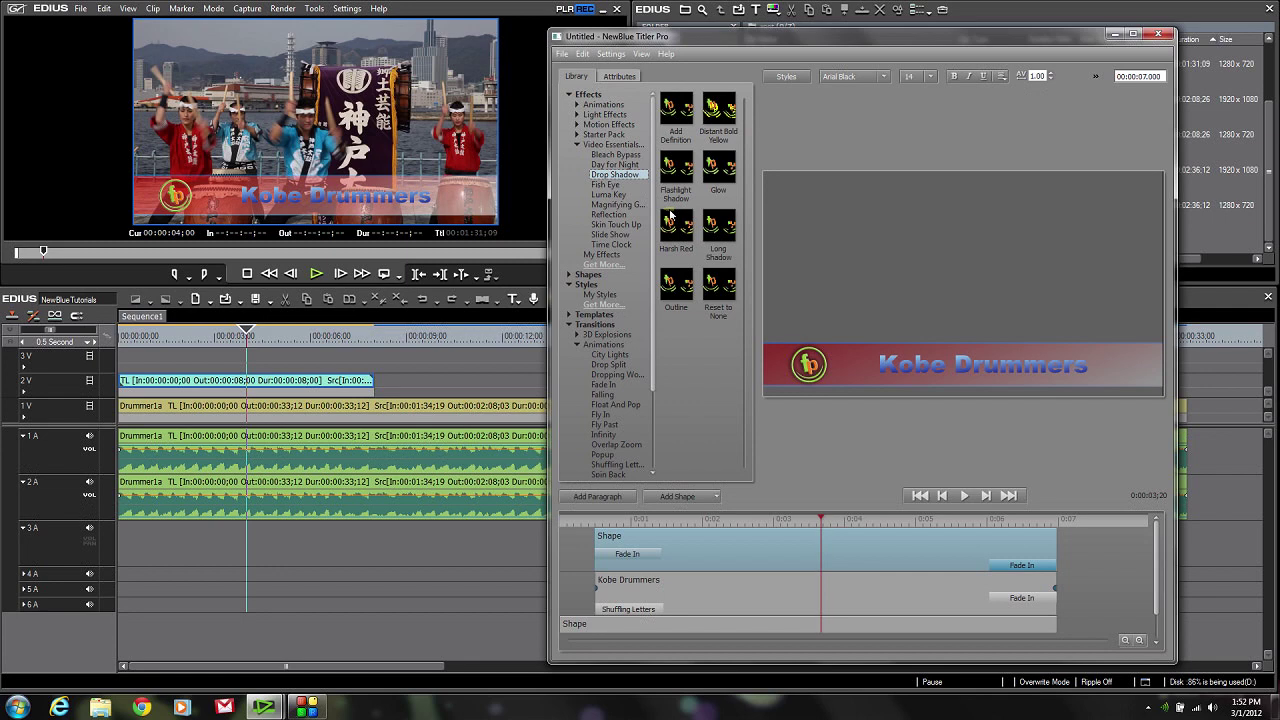
left_click(726, 285)
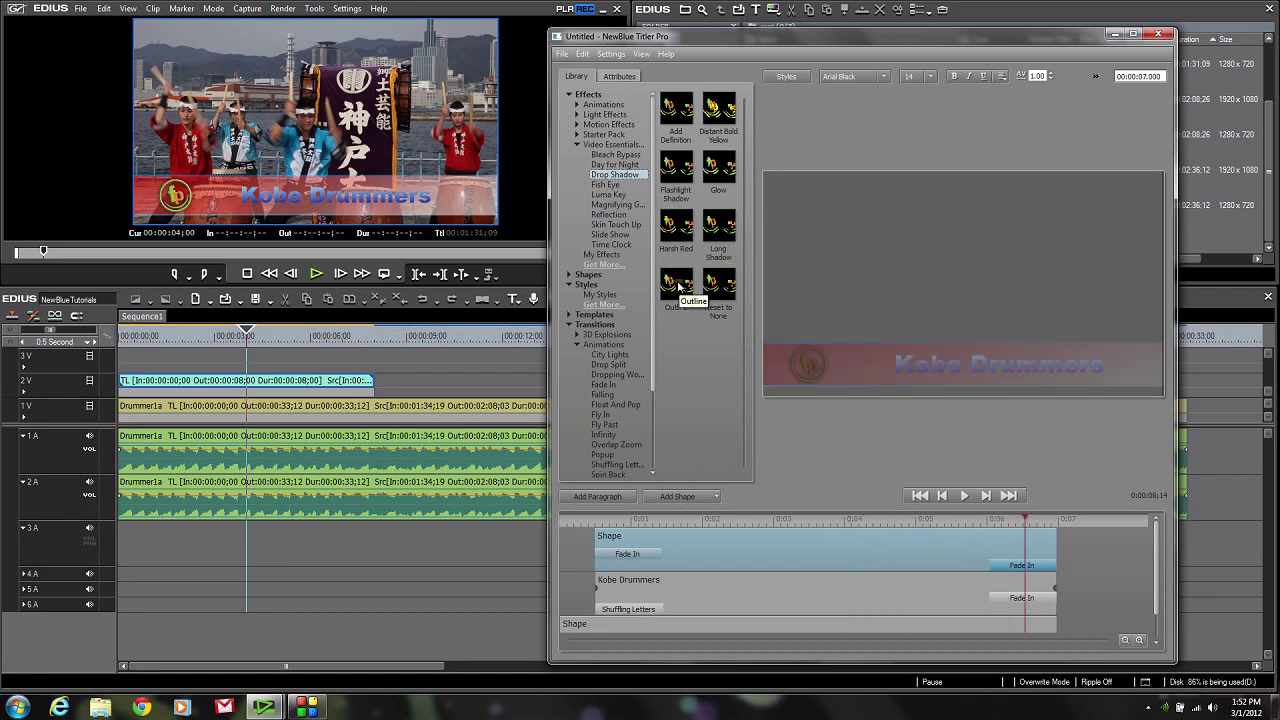
double_click(678, 287)
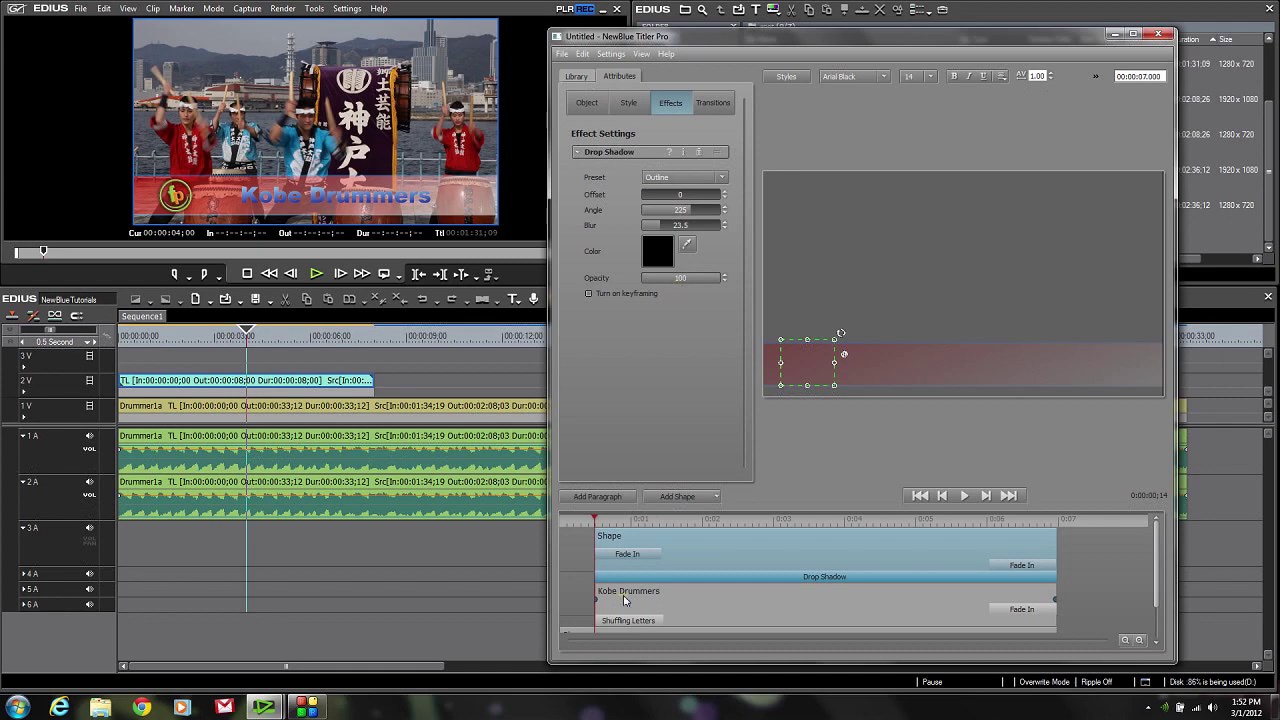
- Set the logo's drop shadow to an offset of 4.2, an angle of 129.7 and a blur of 12.6, with the logo in view
left_click_drag(604, 521, 711, 524)
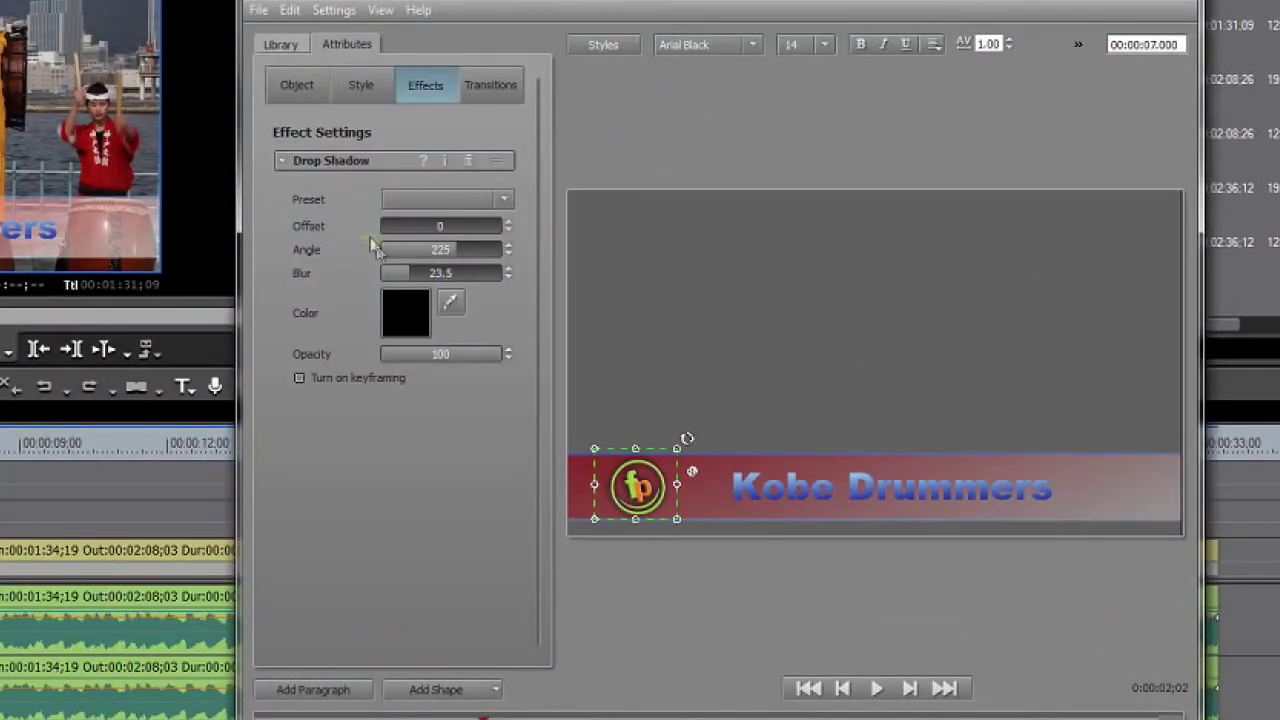
left_click_drag(386, 233, 396, 257)
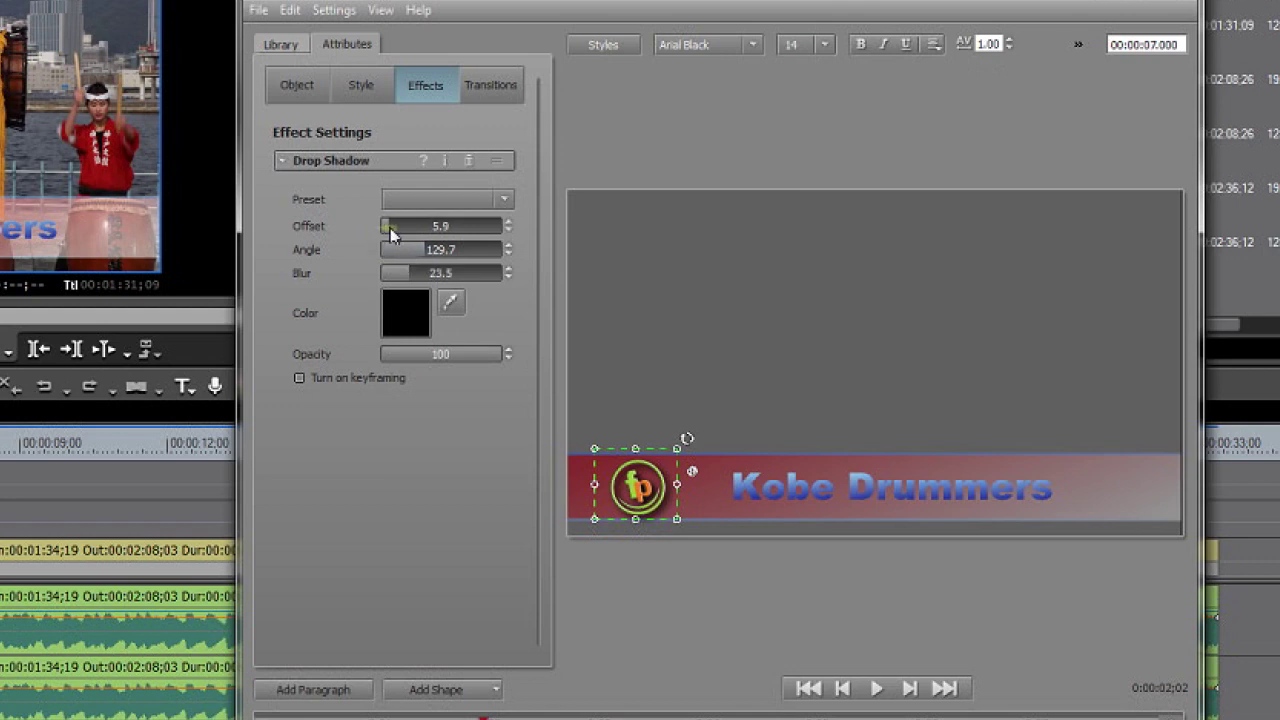
left_click_drag(389, 231, 388, 232)
left_click_drag(404, 271, 382, 281)
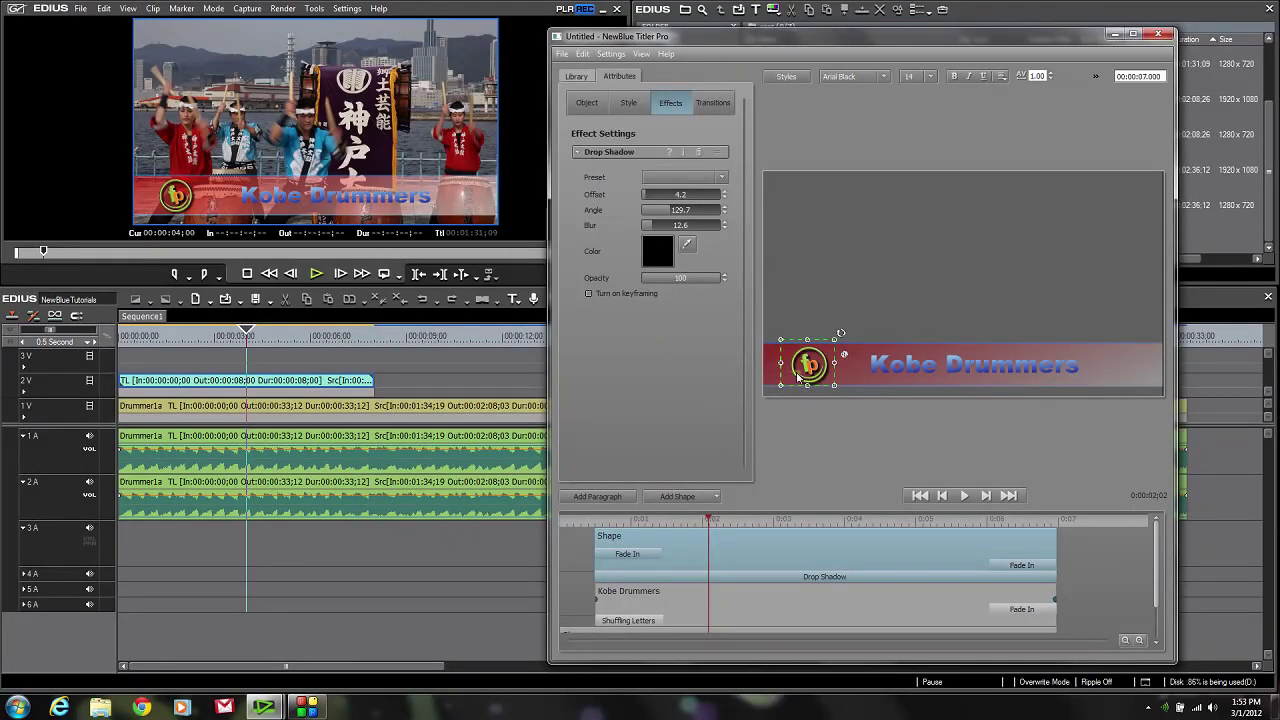
left_click_drag(708, 520, 681, 529)
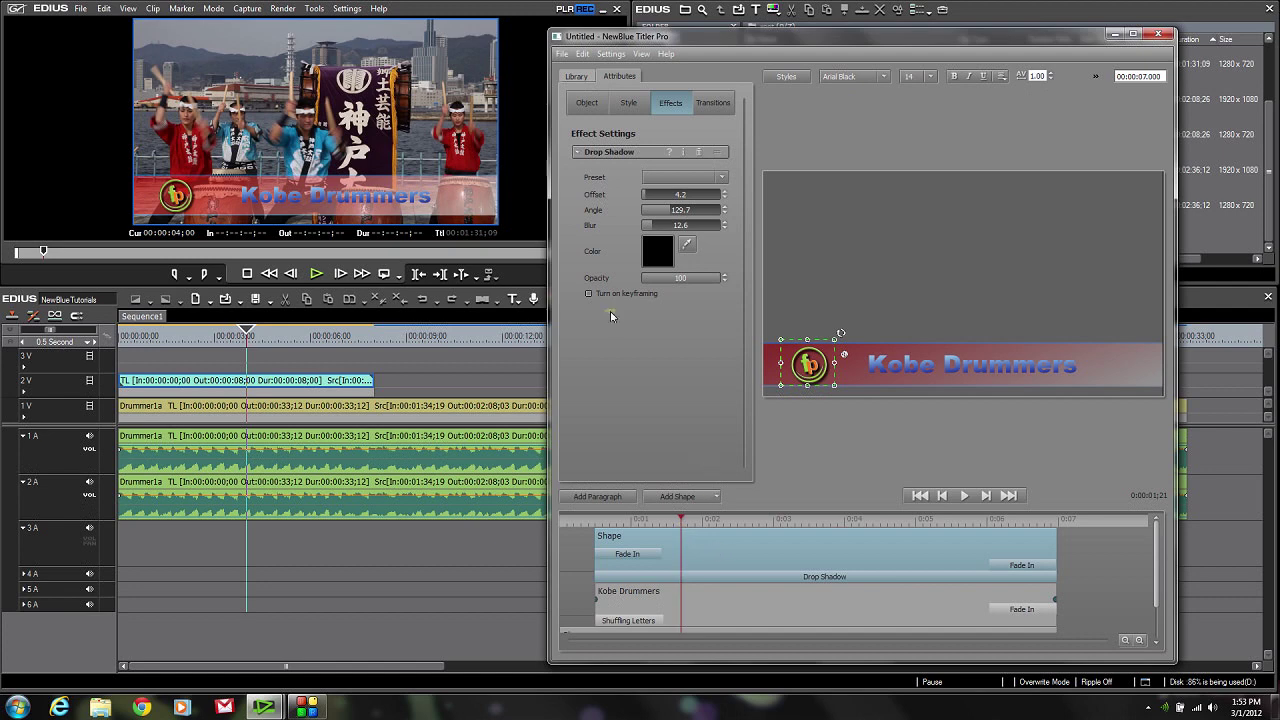
- Apply the 180 Degree preset of the Turn animation effect to the logo layer and preview the rotation across the title
left_click(577, 77)
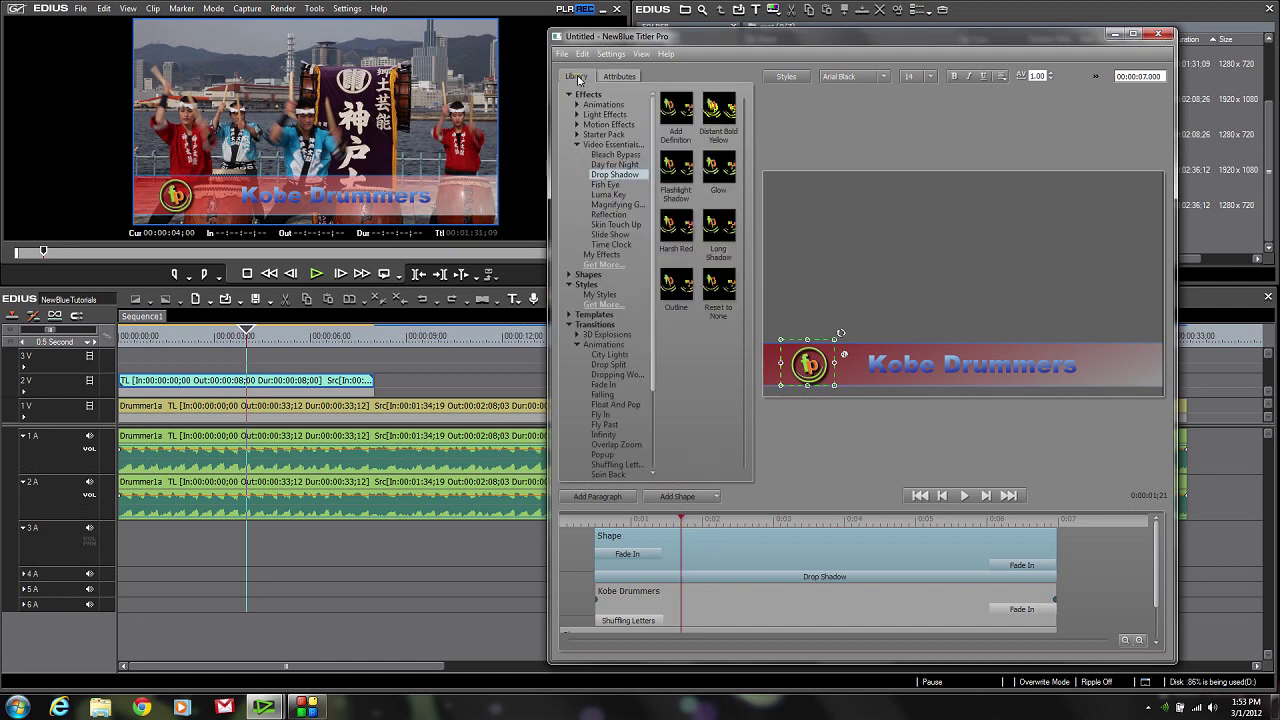
left_click(577, 104)
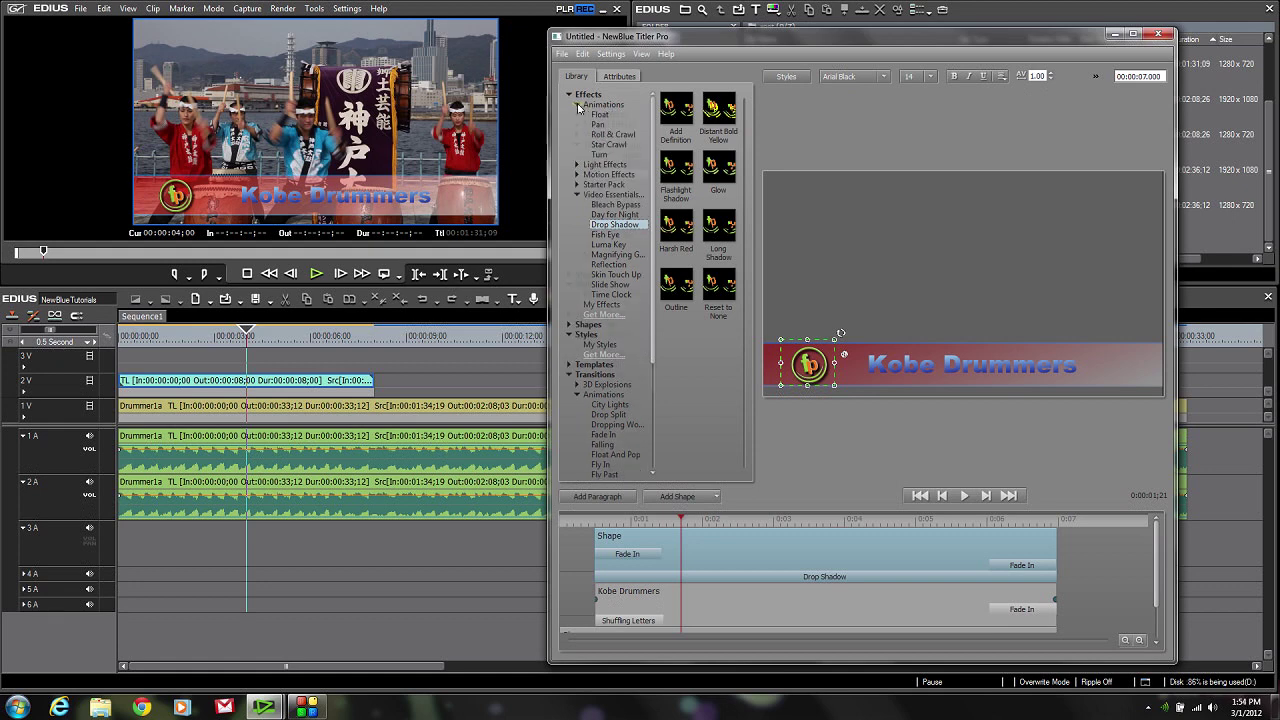
left_click(602, 155)
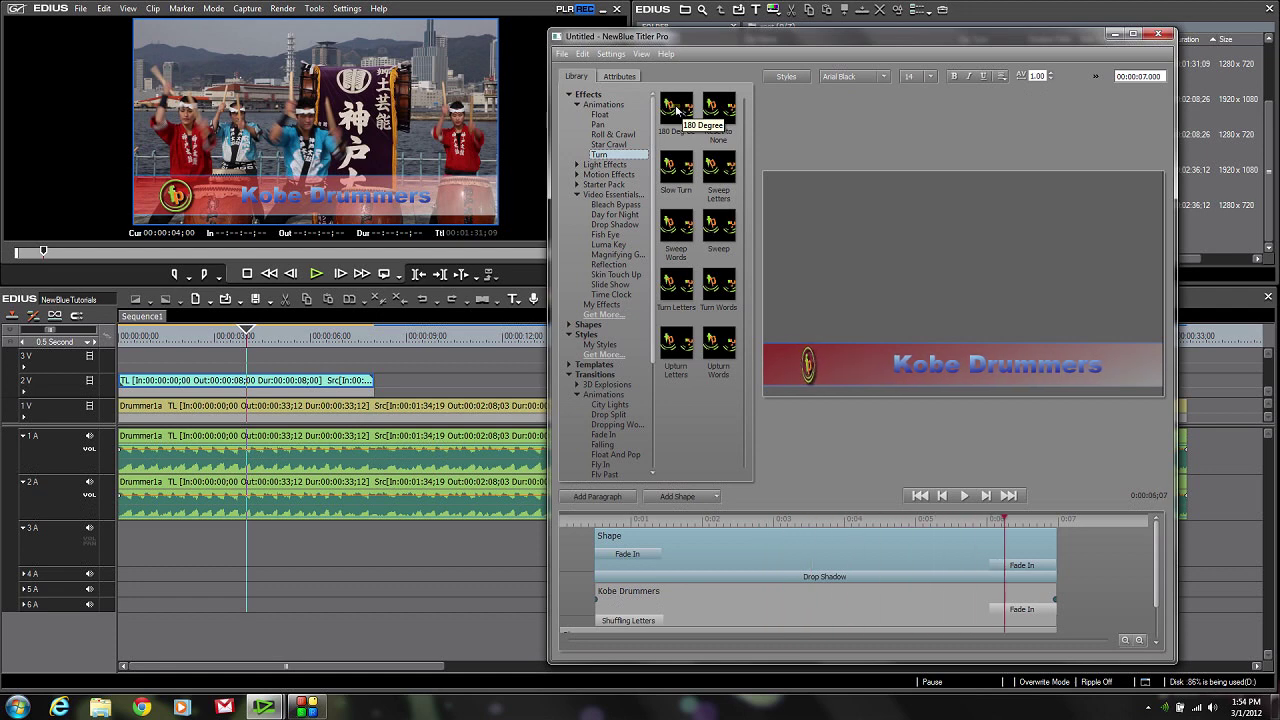
double_click(677, 110)
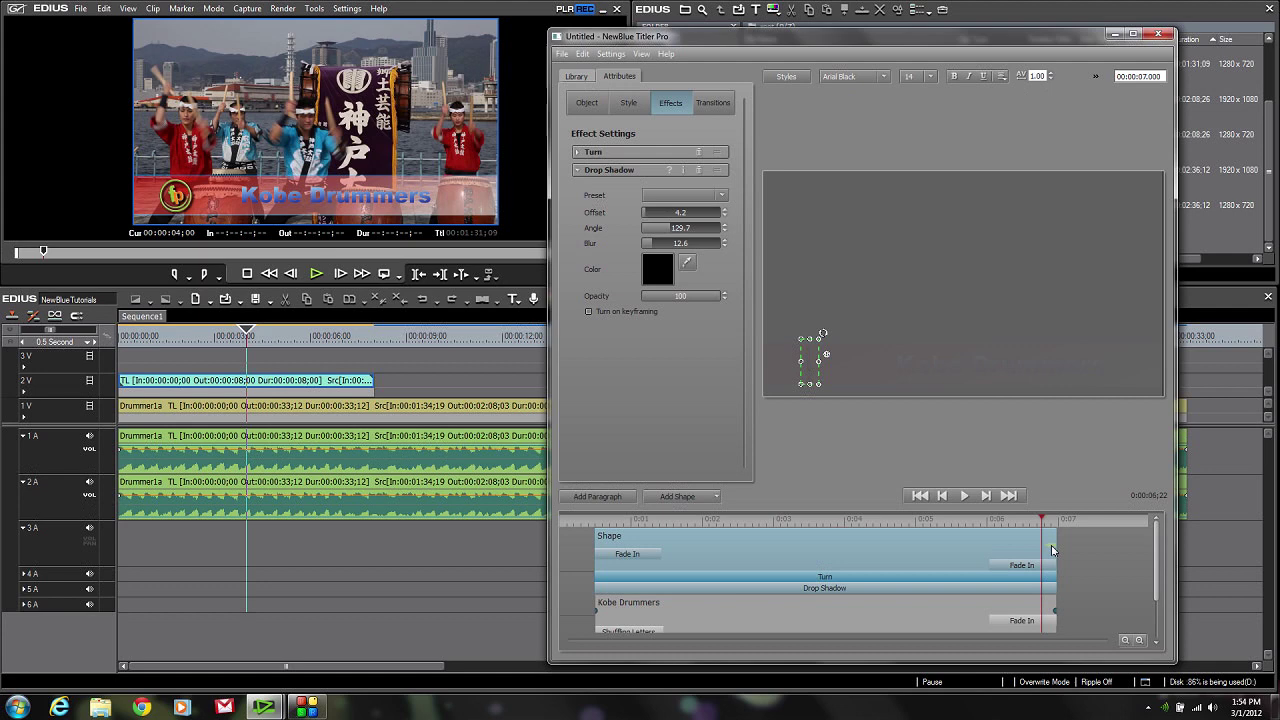
left_click(978, 520)
left_click_drag(790, 523, 1065, 525)
left_click(1012, 524)
left_click_drag(777, 526, 641, 531)
left_click_drag(1156, 542, 1156, 550)
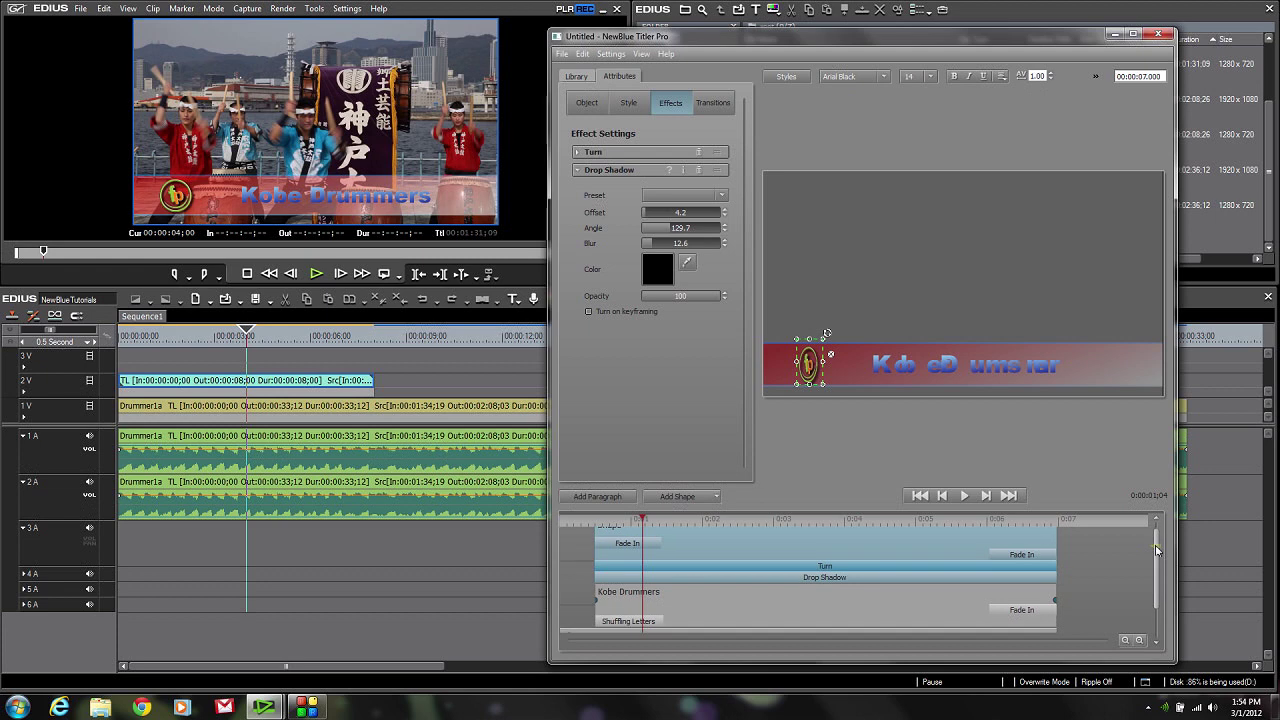
left_click_drag(1157, 550, 1157, 582)
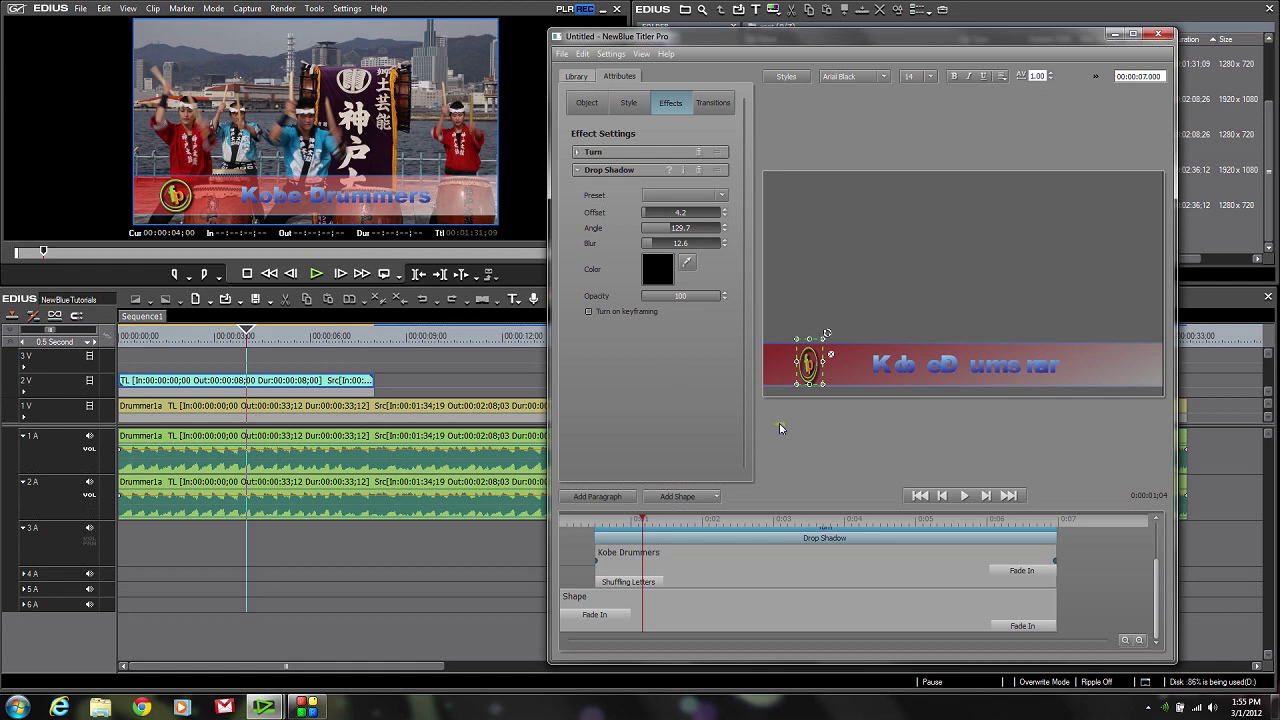
- Save the title project as KobeDrummers in the NewBlue\NBProjects folder on drive D
left_click(561, 54)
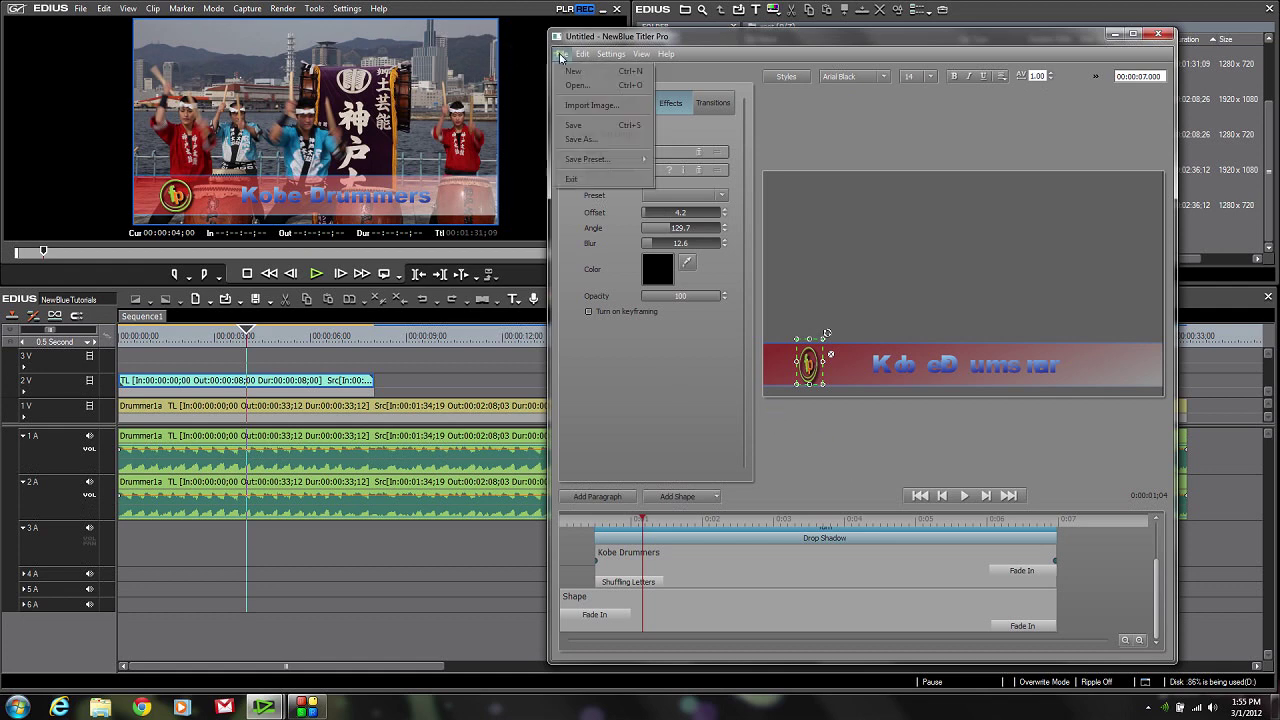
left_click(570, 140)
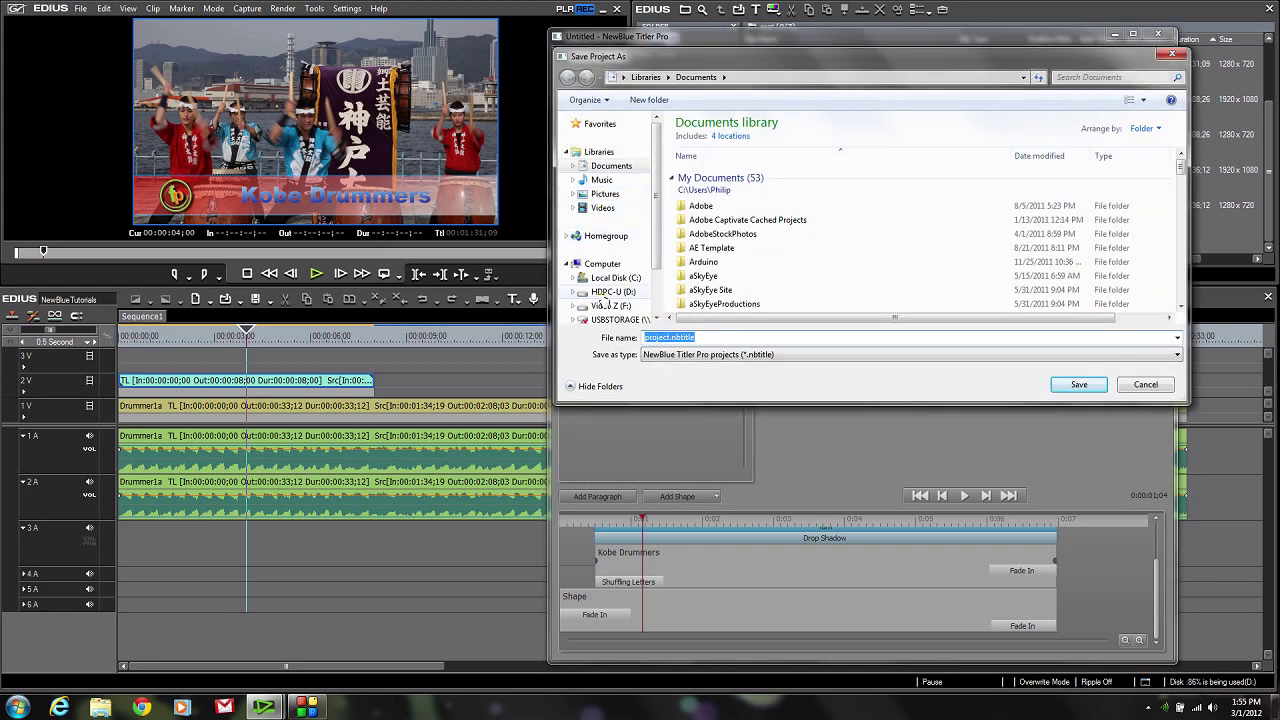
left_click(612, 291)
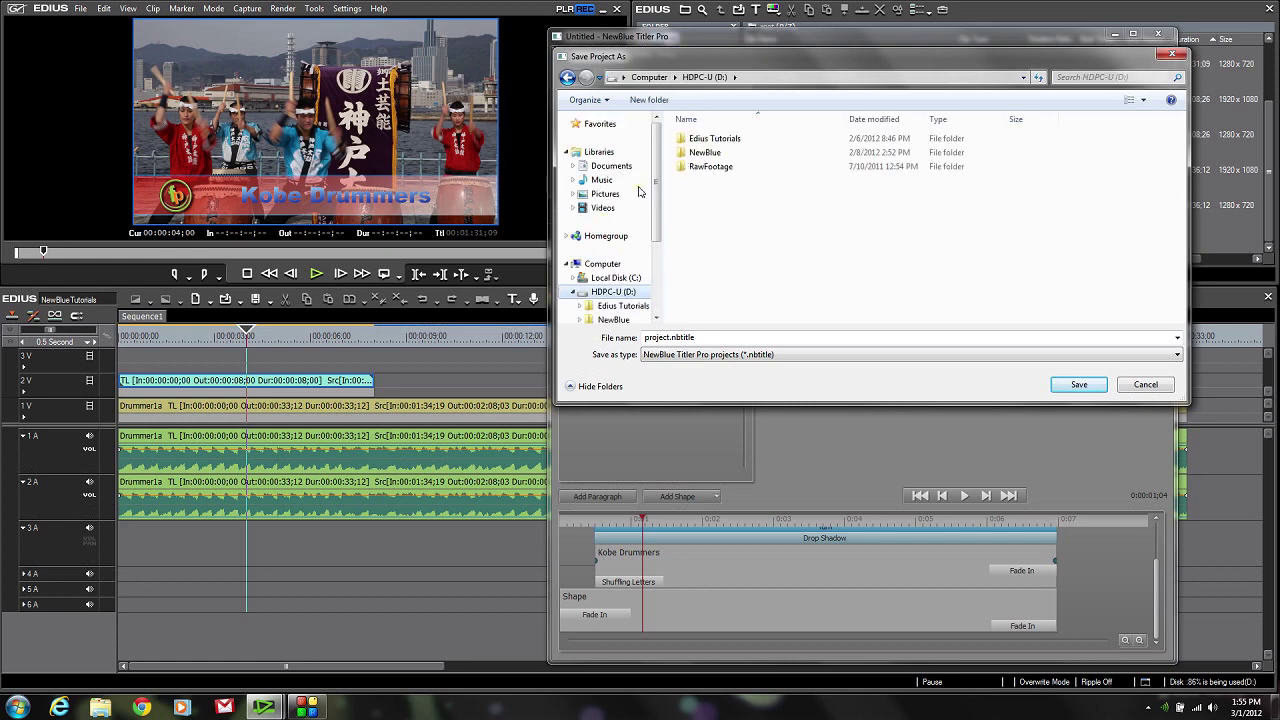
double_click(695, 152)
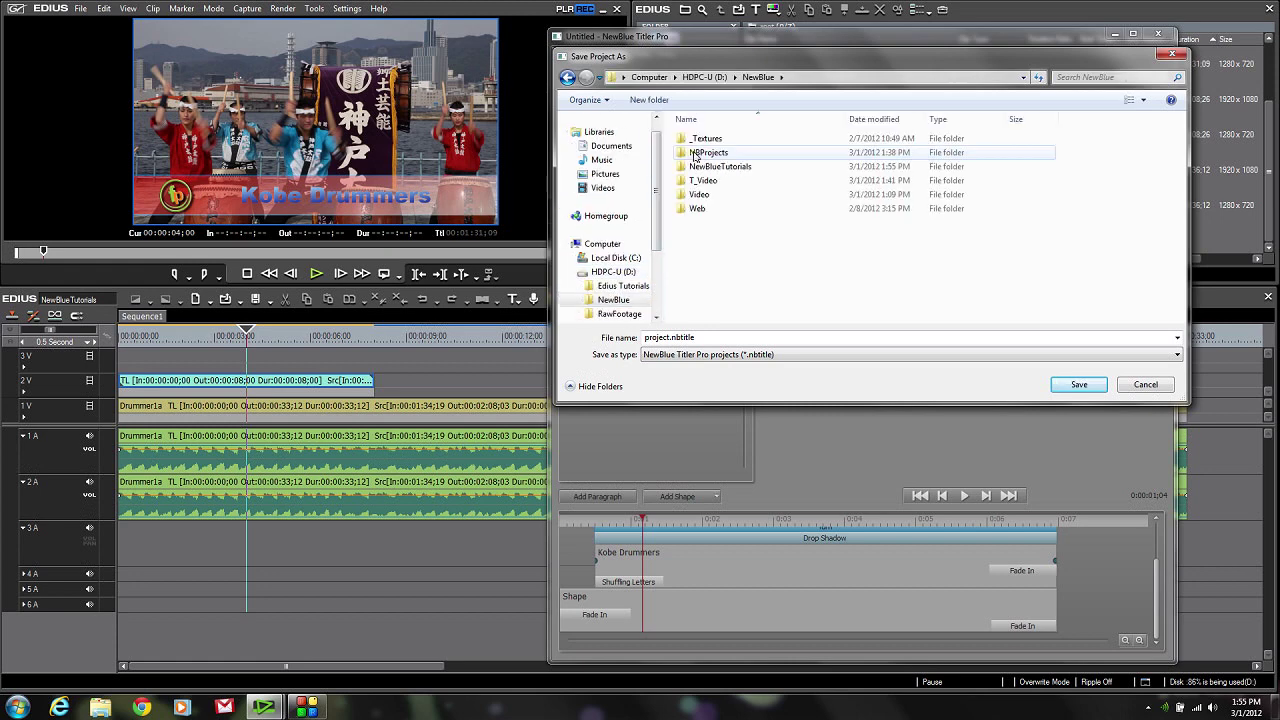
double_click(695, 153)
double_click(695, 337)
type("KobeDrummers")
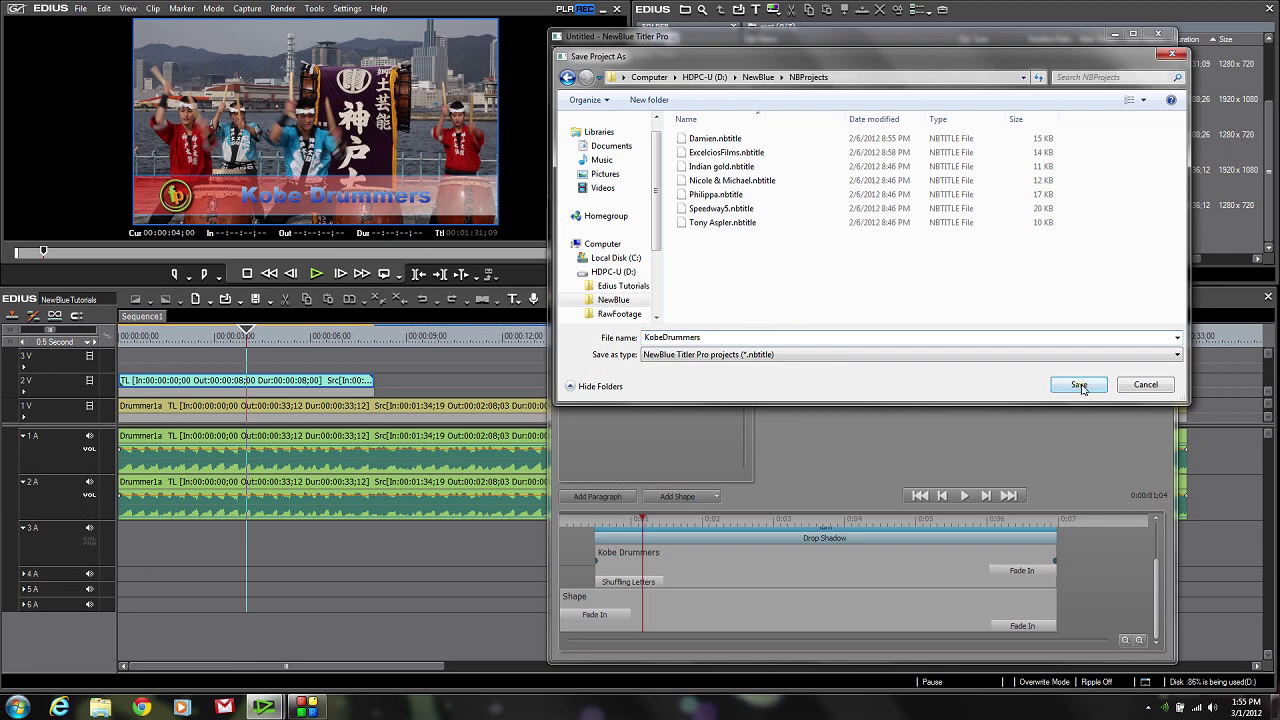
left_click(1080, 386)
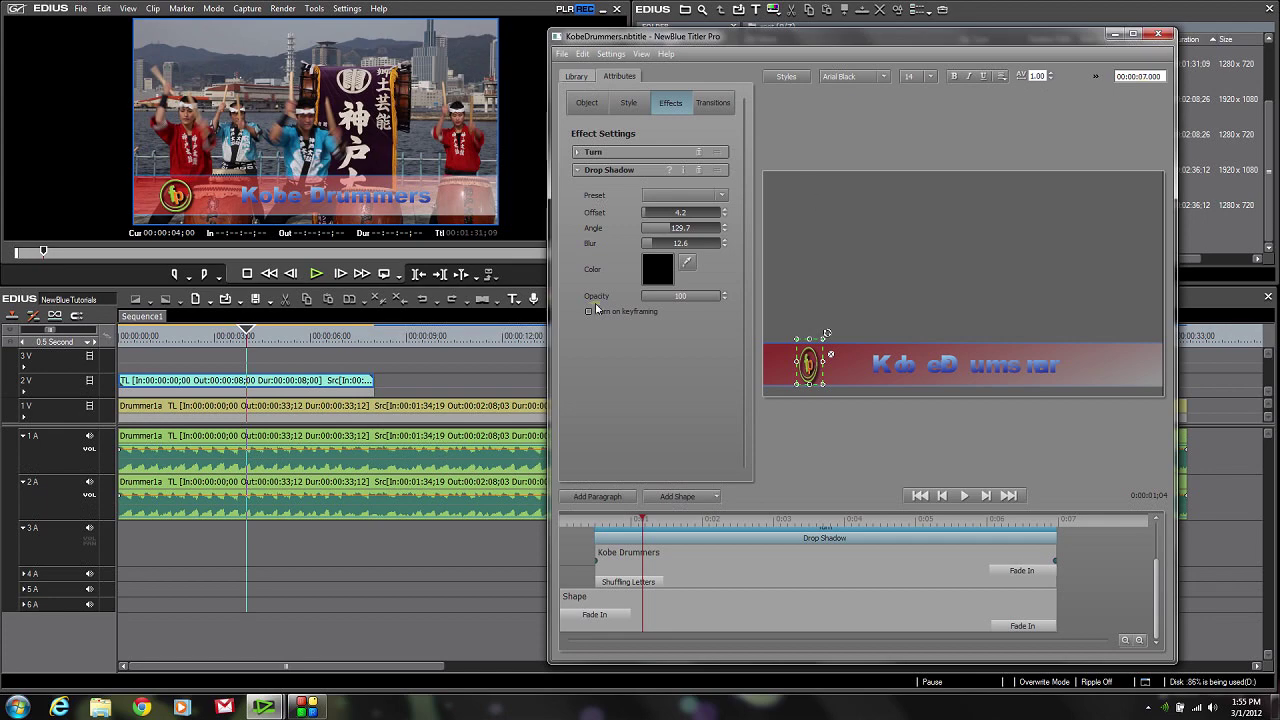
- Close the title editor and preview the finished title over the drummer footage on the EDIUS timeline
left_click(1160, 37)
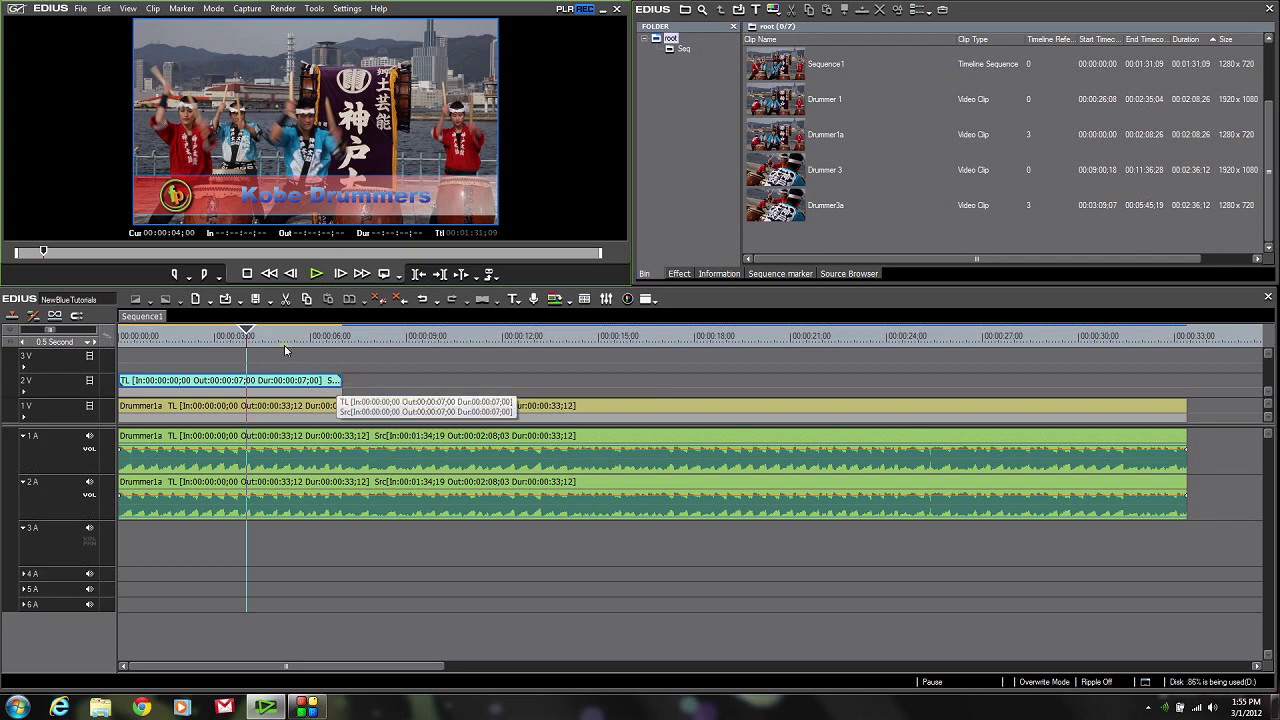
left_click_drag(247, 334, 207, 336)
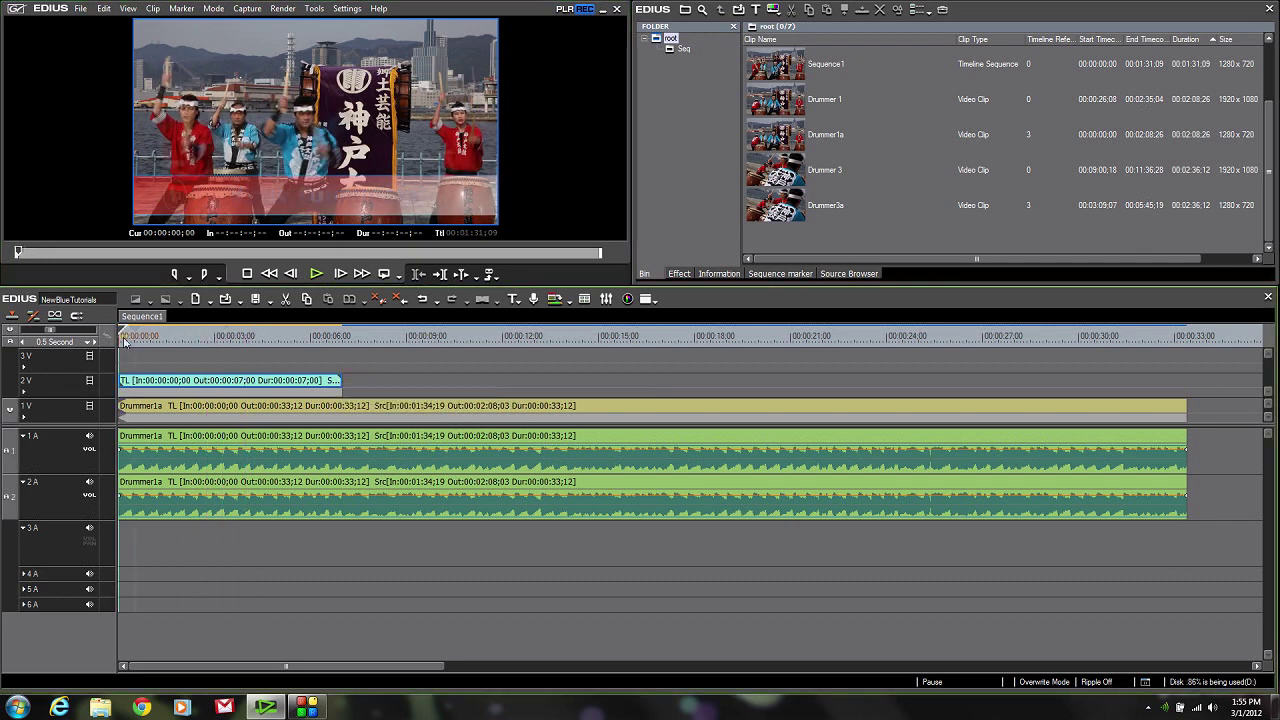
left_click_drag(130, 338, 188, 338)
- Create a new NewBlue Titler Pro Importer clip on the 2V track at 00:00:22;24
left_click_drag(121, 337, 848, 360)
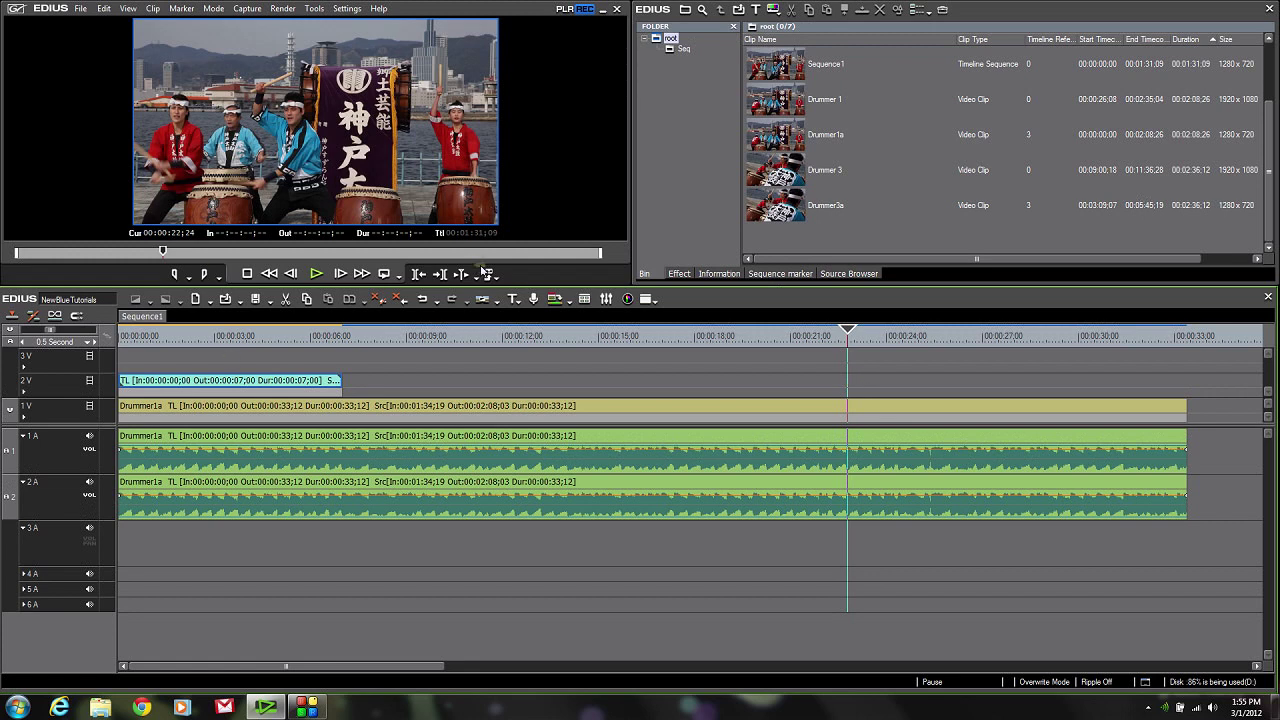
right_click(876, 384)
mouse_move(920, 391)
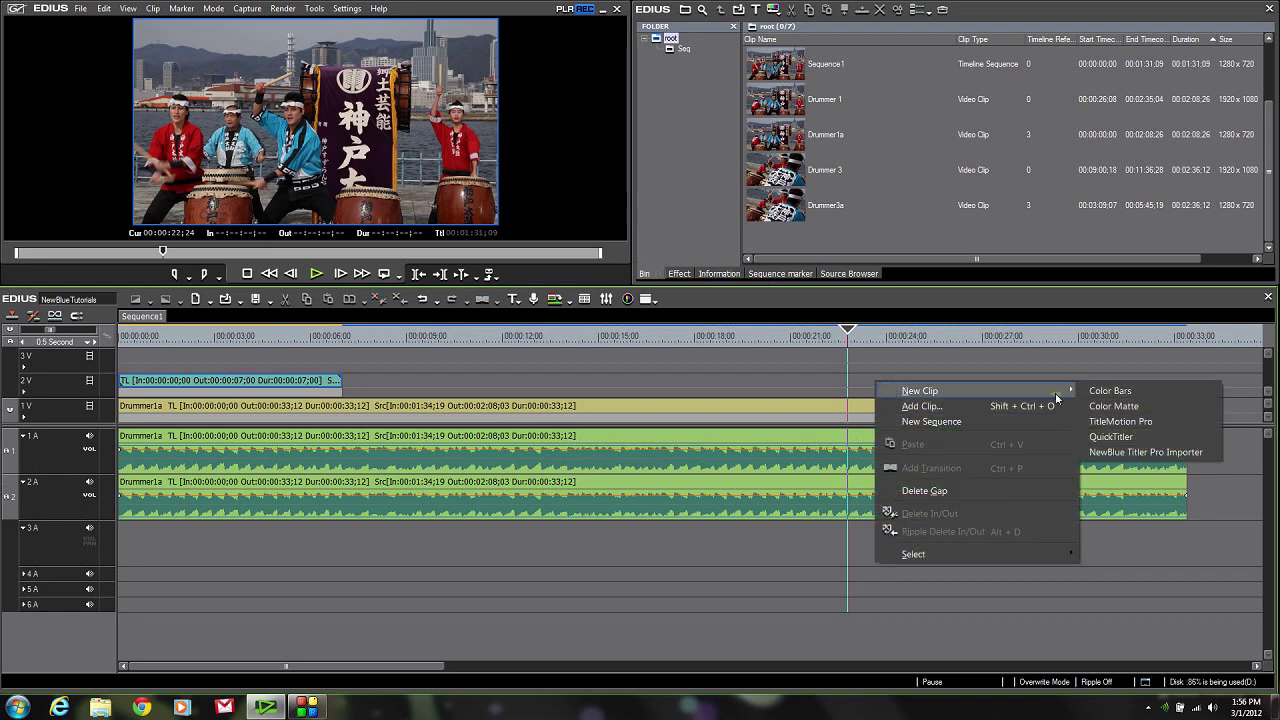
left_click(1155, 452)
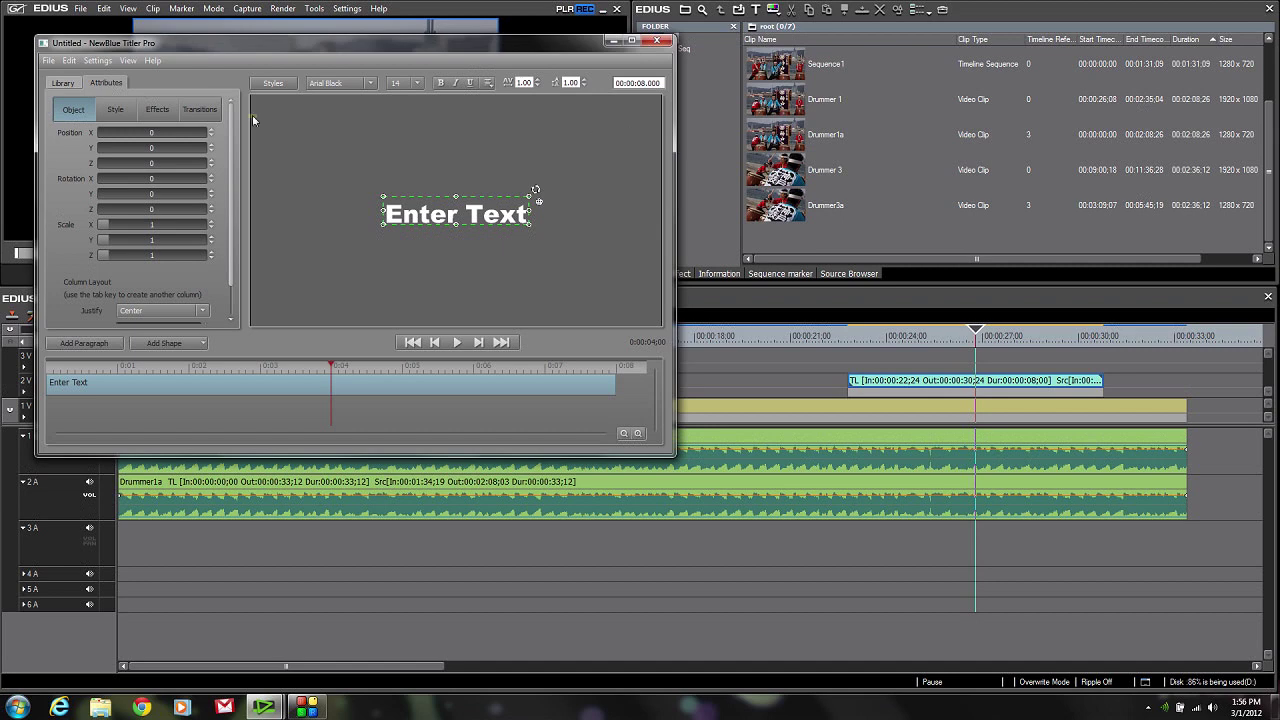
- Open the saved KobeDrummers.nbtitle project from the NewBlue\NBProjects folder on drive D in the title editor
left_click(47, 61)
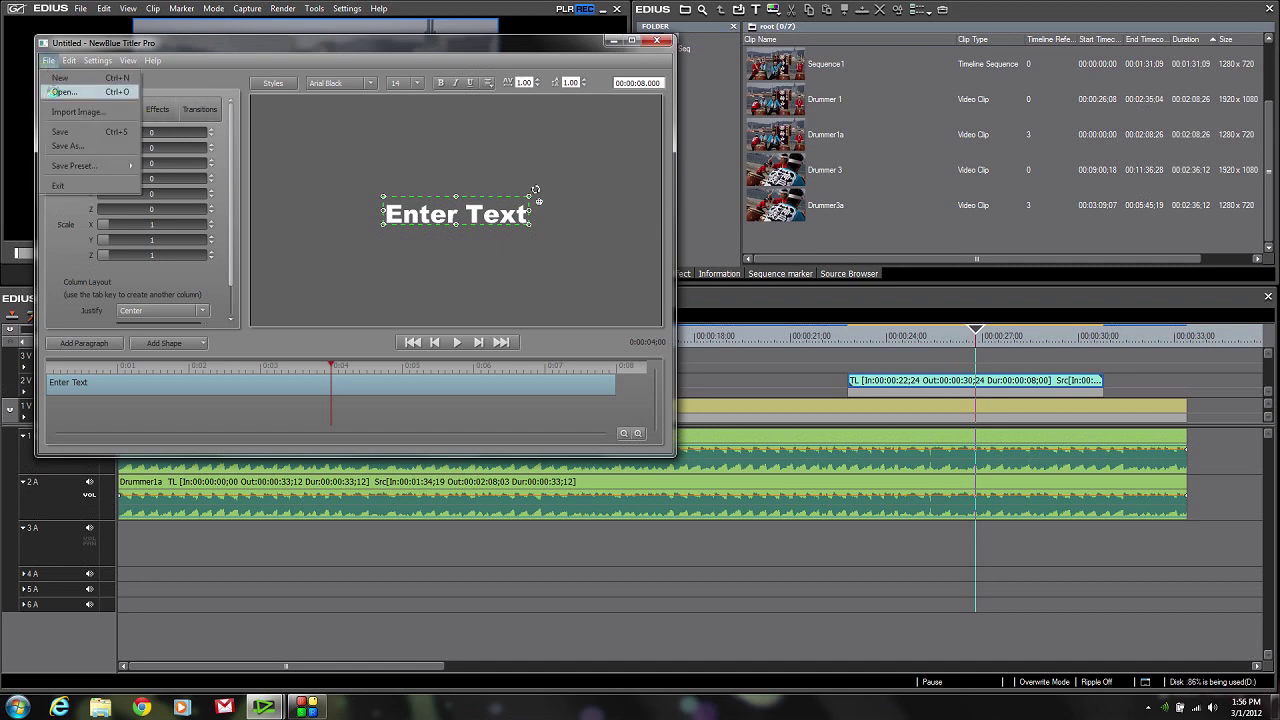
left_click(60, 92)
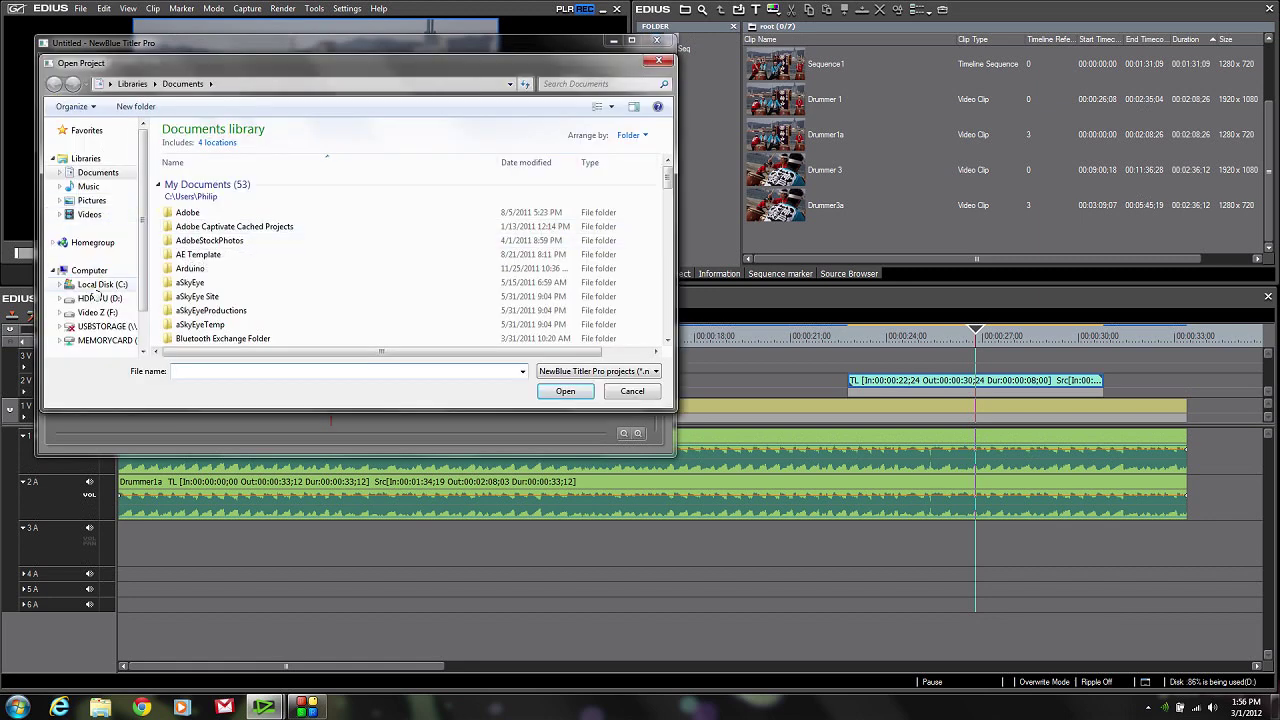
left_click(99, 298)
double_click(200, 162)
double_click(200, 162)
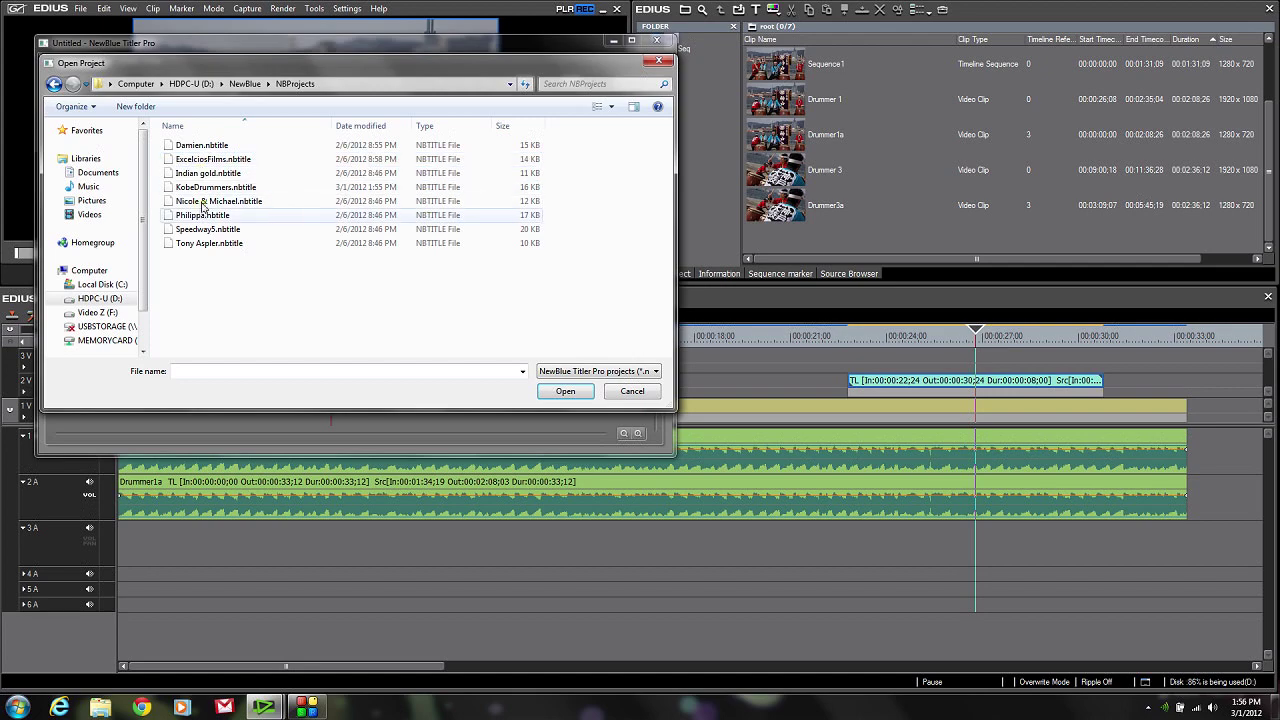
left_click(214, 187)
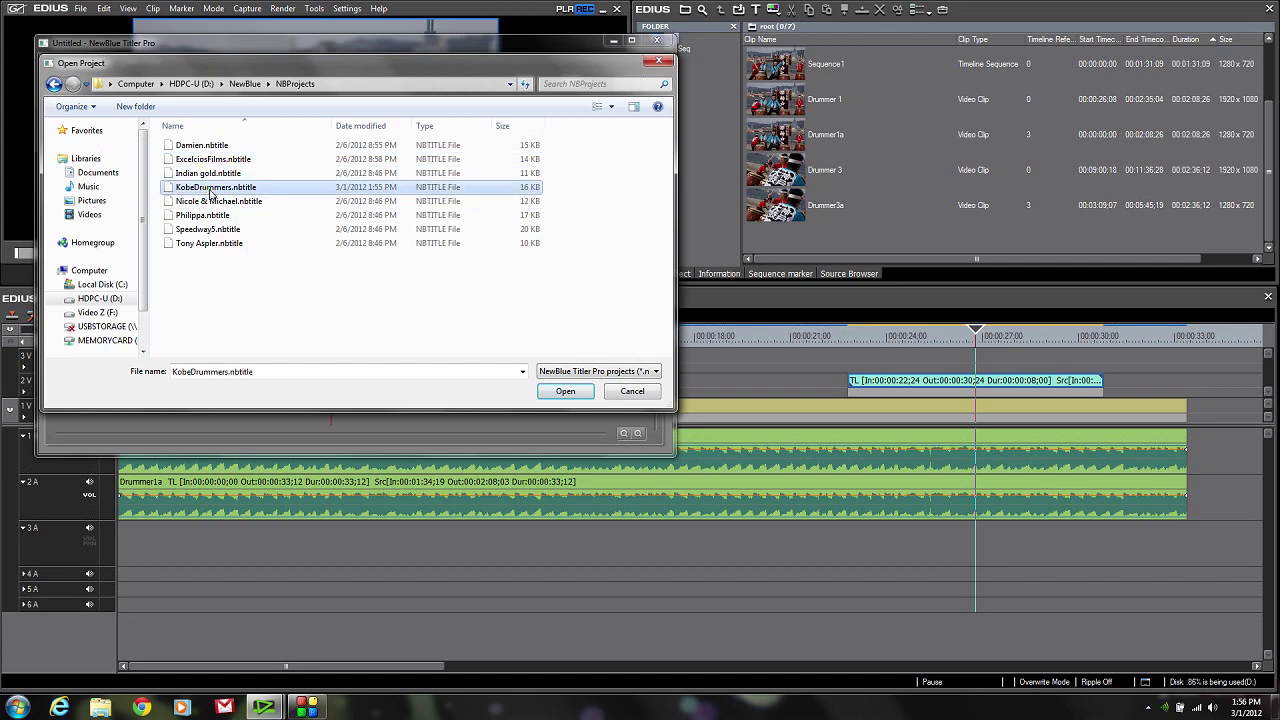
left_click(563, 392)
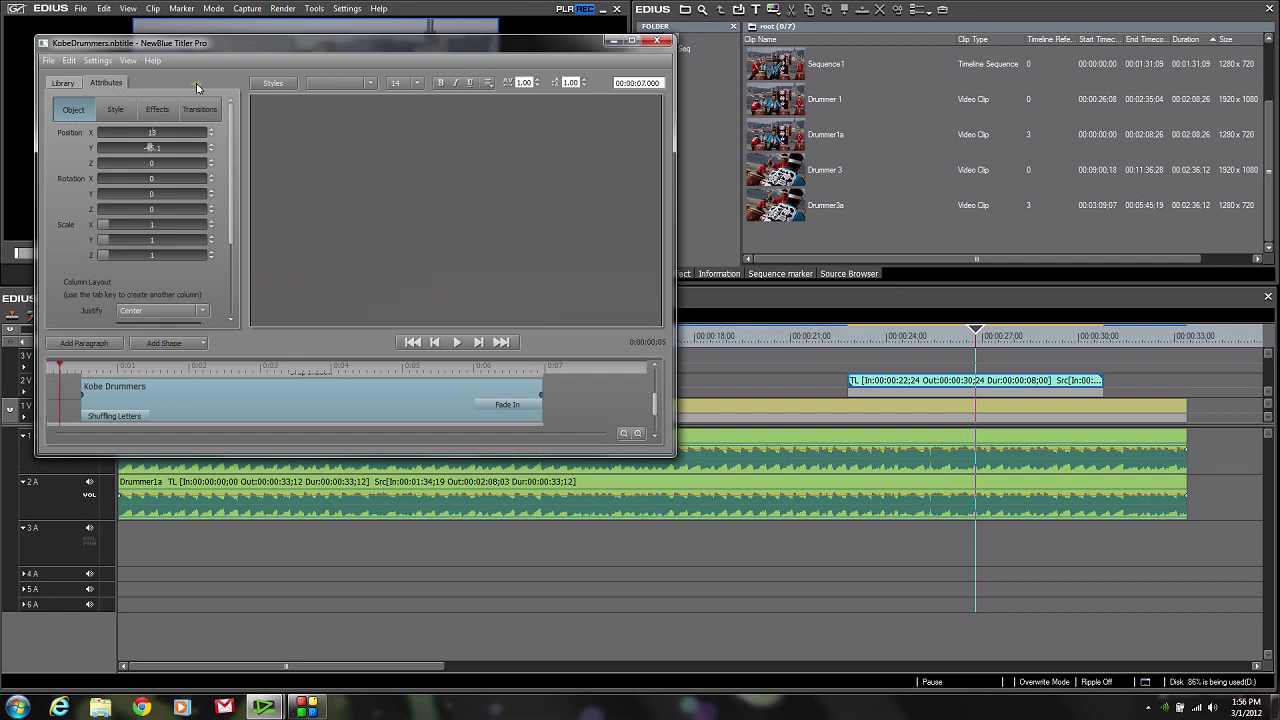
- Move the title editor clear of the video preview, scrub to about 2 seconds, and enlarge the window to show more timeline layers
left_click_drag(214, 46, 874, 60)
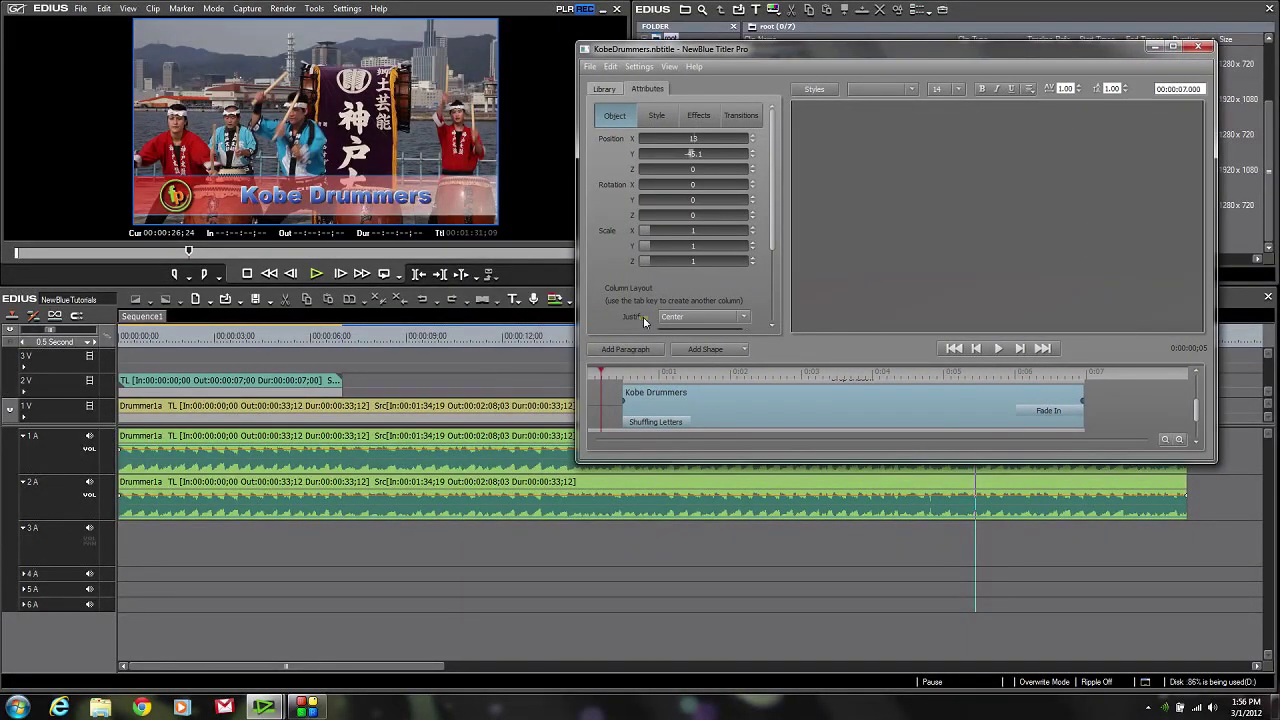
left_click_drag(609, 373, 884, 390)
left_click_drag(973, 393, 746, 400)
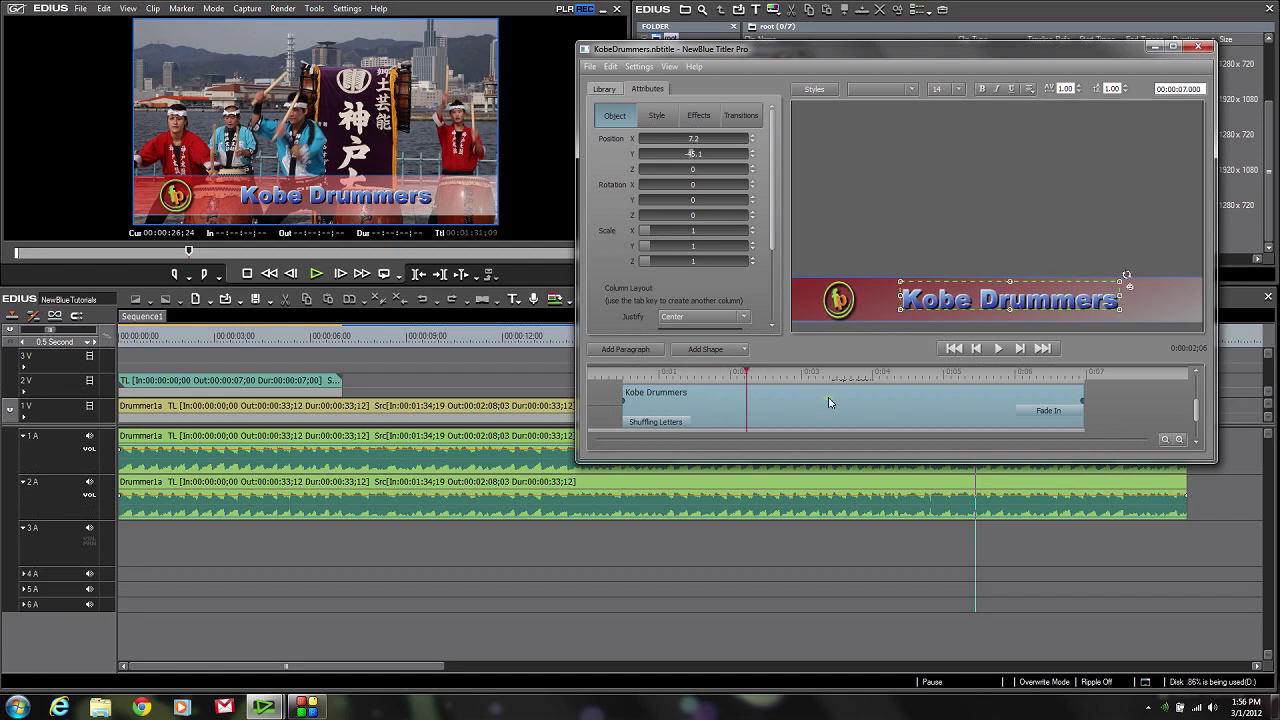
left_click_drag(1077, 461, 1083, 658)
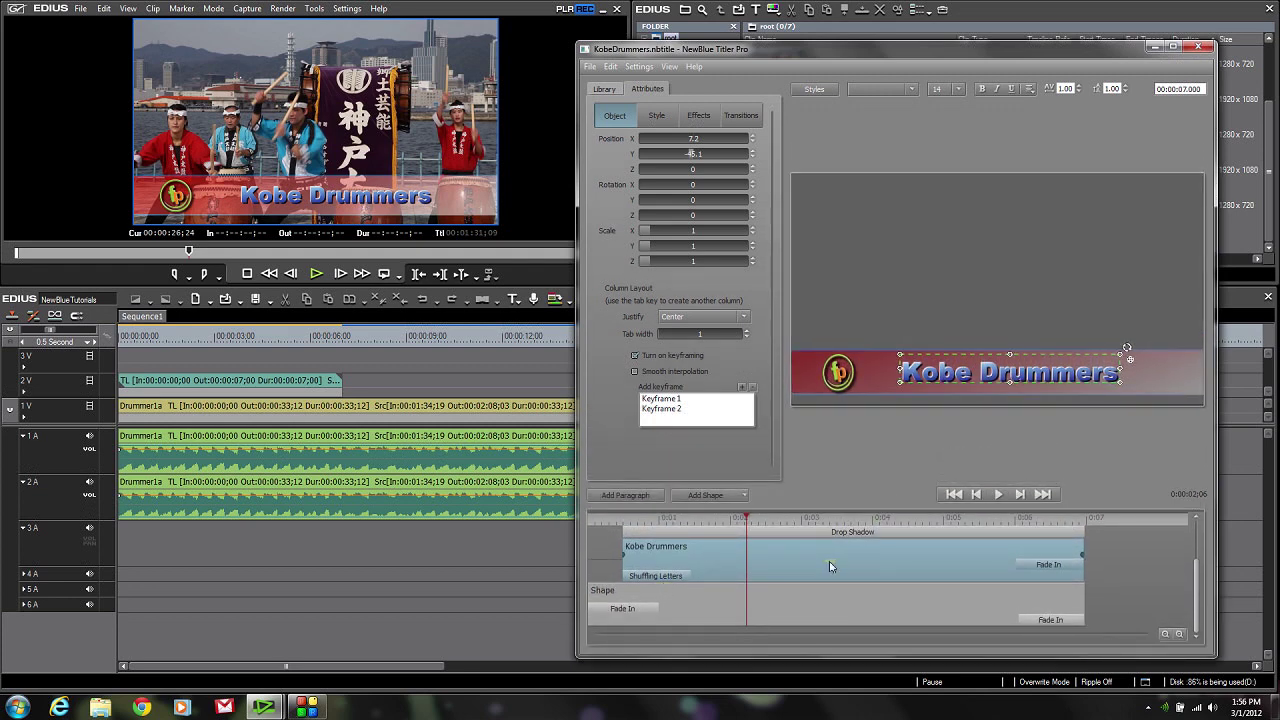
- Replace the word "Drummers" with "Artforms" so the title text reads "Kobe Artforms"
left_click(987, 376)
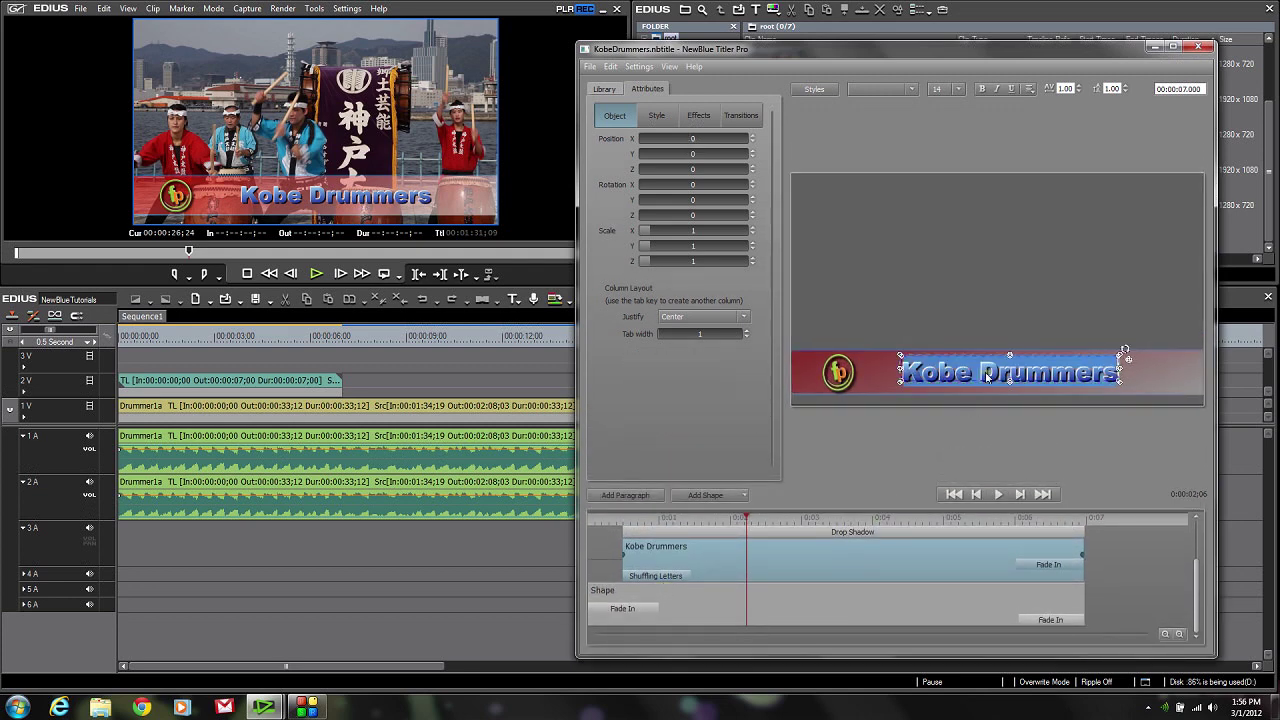
left_click(985, 376)
left_click(985, 378)
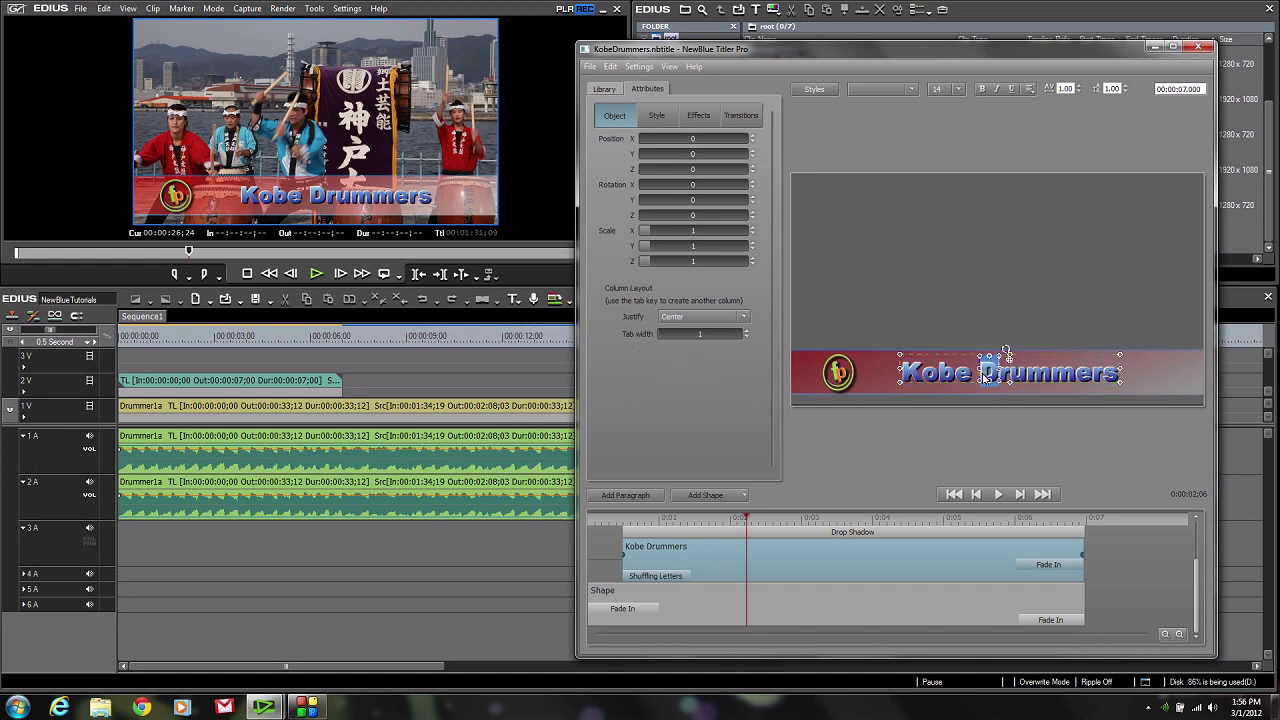
key("shift+Right")
key("shift+Right")
key("shift+Right")
key("shift+Right")
key("shift+Right")
key("shift+Right")
key("shift+Right")
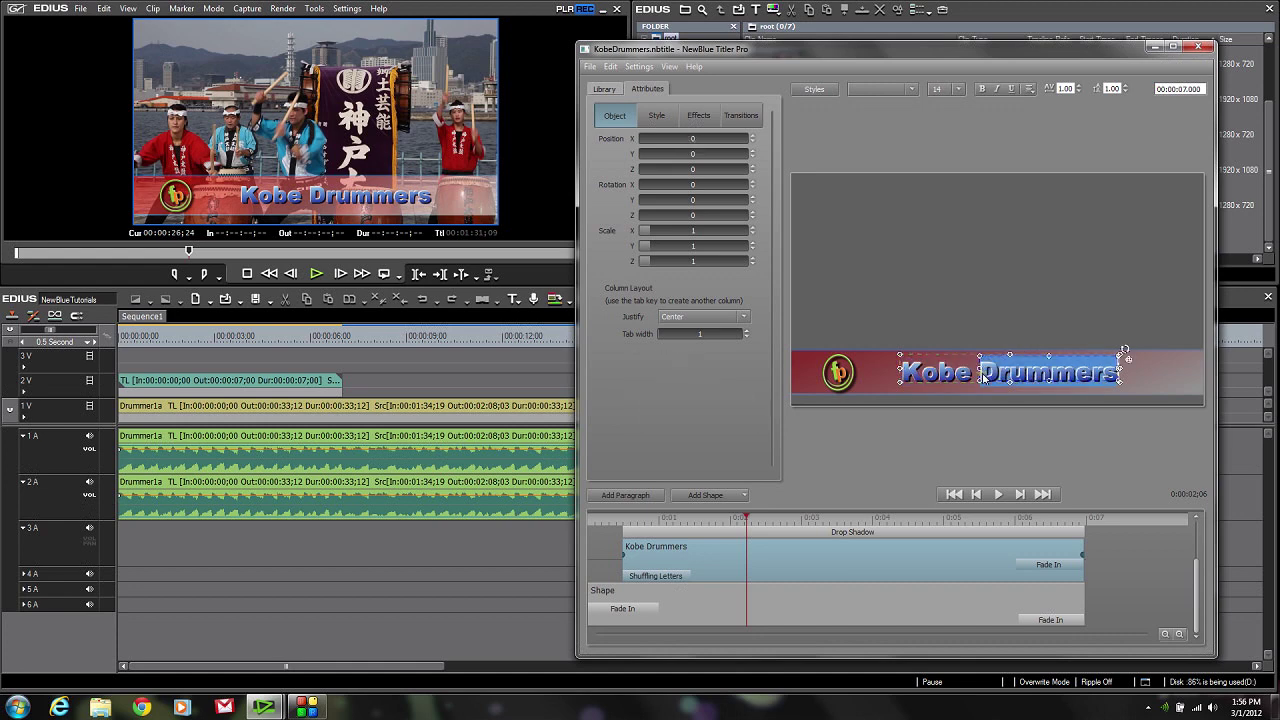
type("Art")
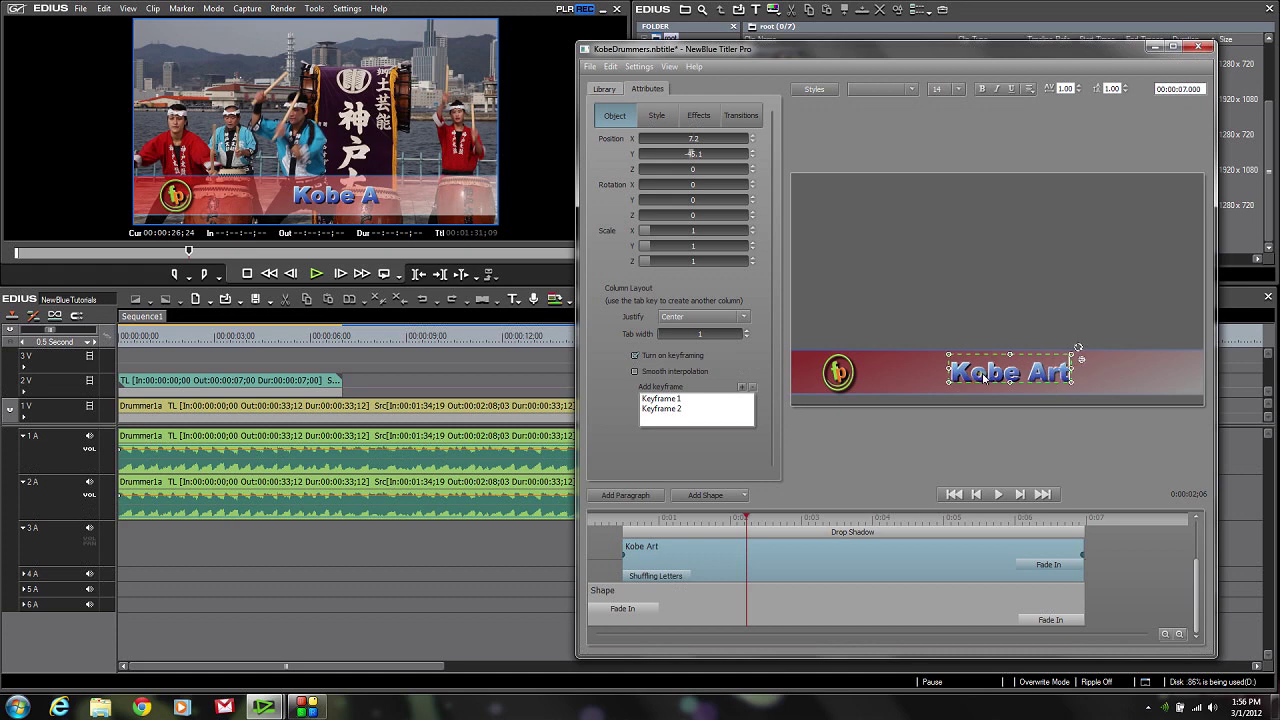
type("forms")
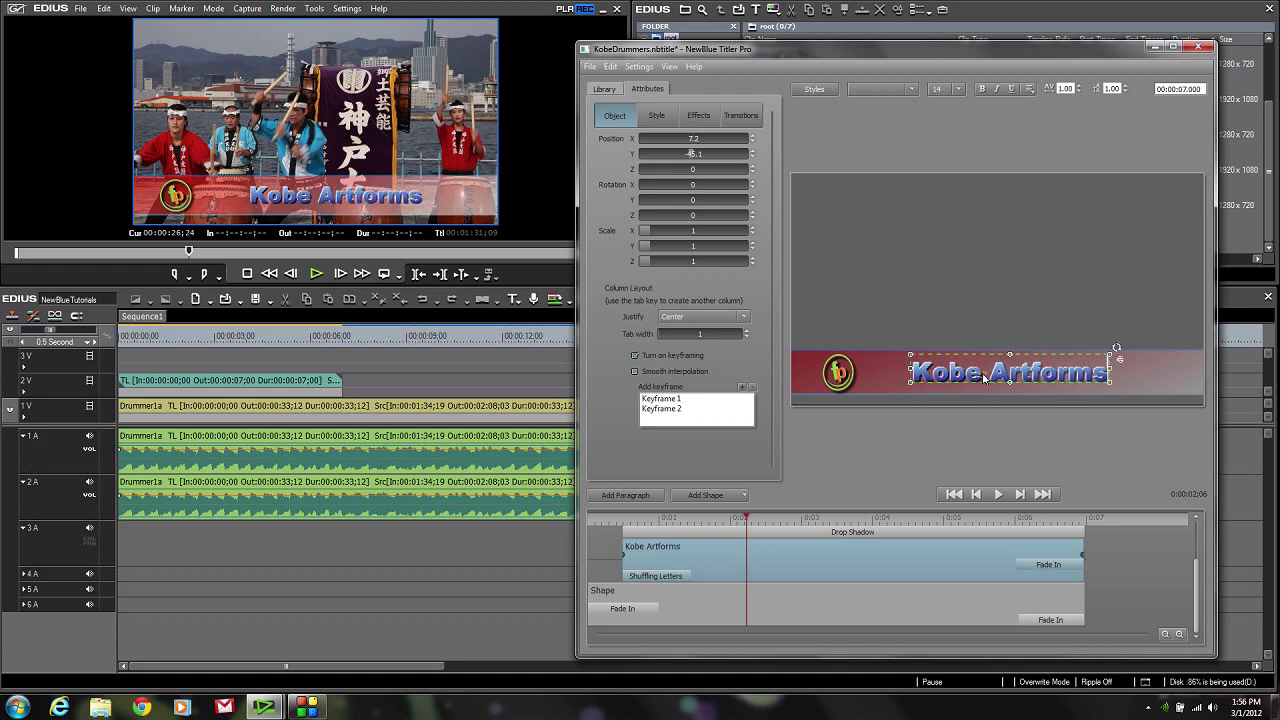
- Deselect the title text and close the title editor, saving the changes to the current project
left_click(976, 318)
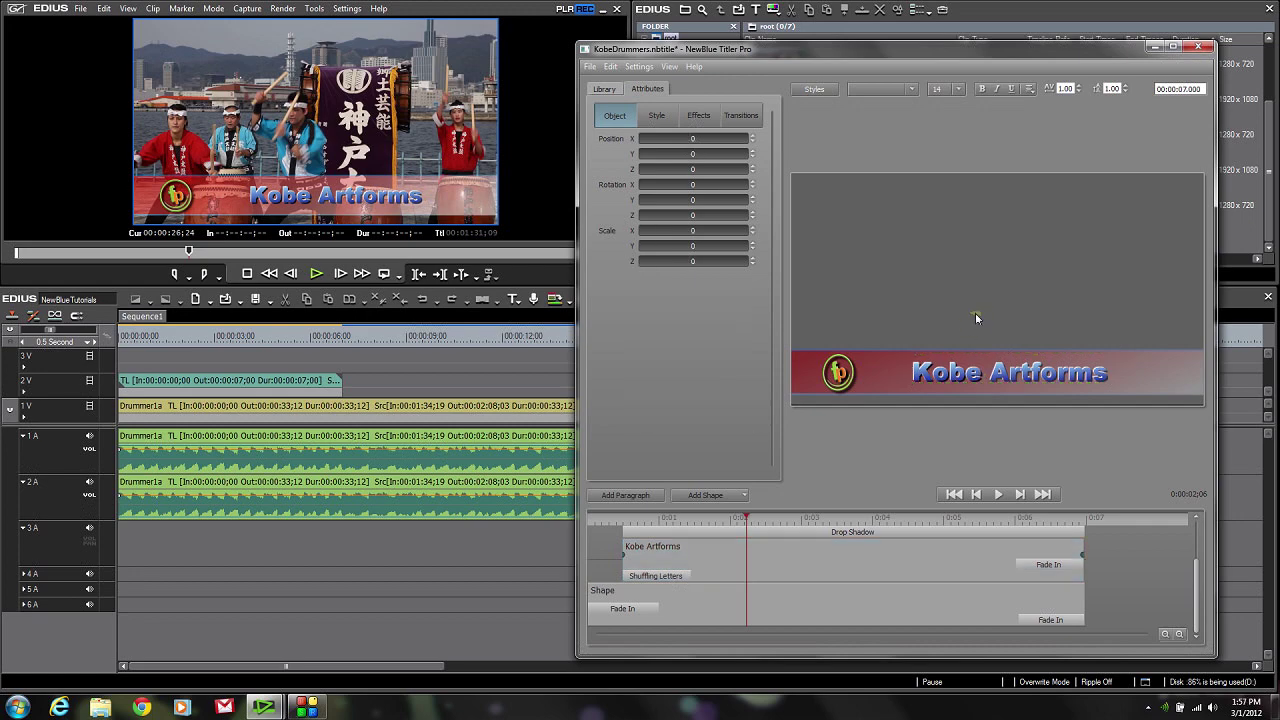
left_click(1201, 50)
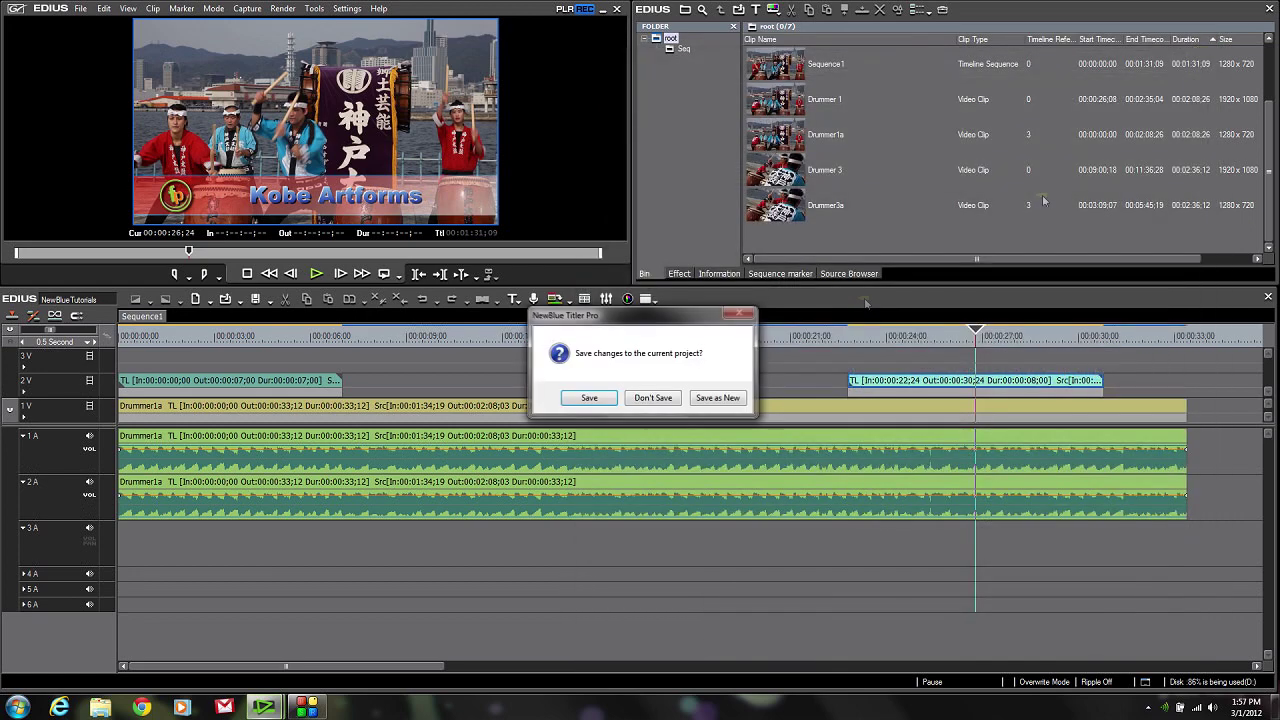
left_click(598, 399)
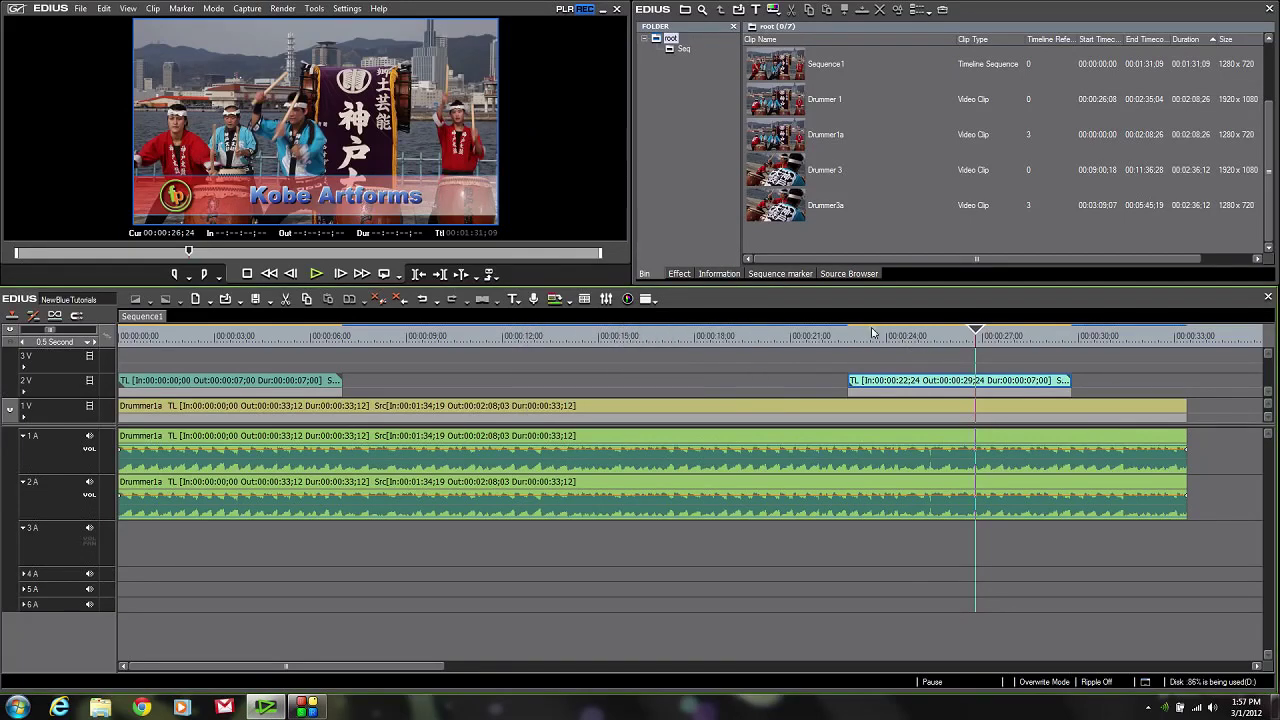
- Scrub the EDIUS timeline across both title clips and the footage between them
left_click_drag(902, 330, 933, 328)
left_click_drag(336, 339, 1111, 342)
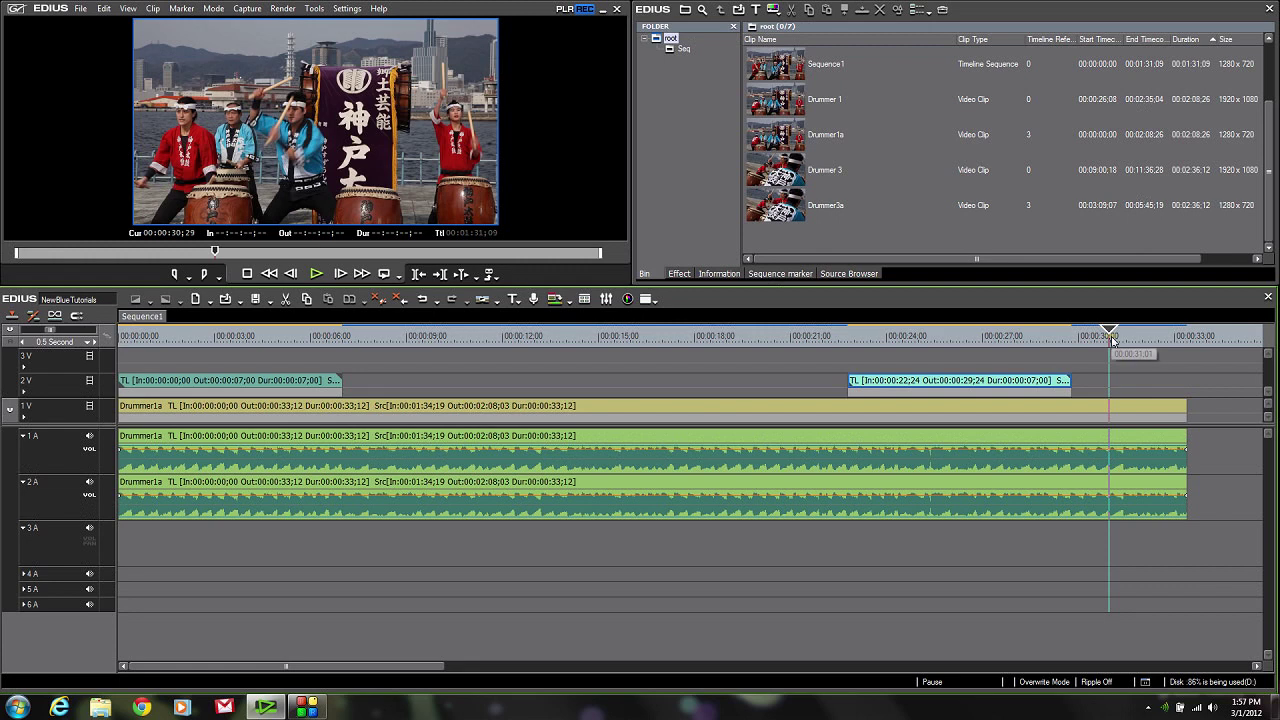
left_click(896, 337)
left_click_drag(897, 338, 782, 344)
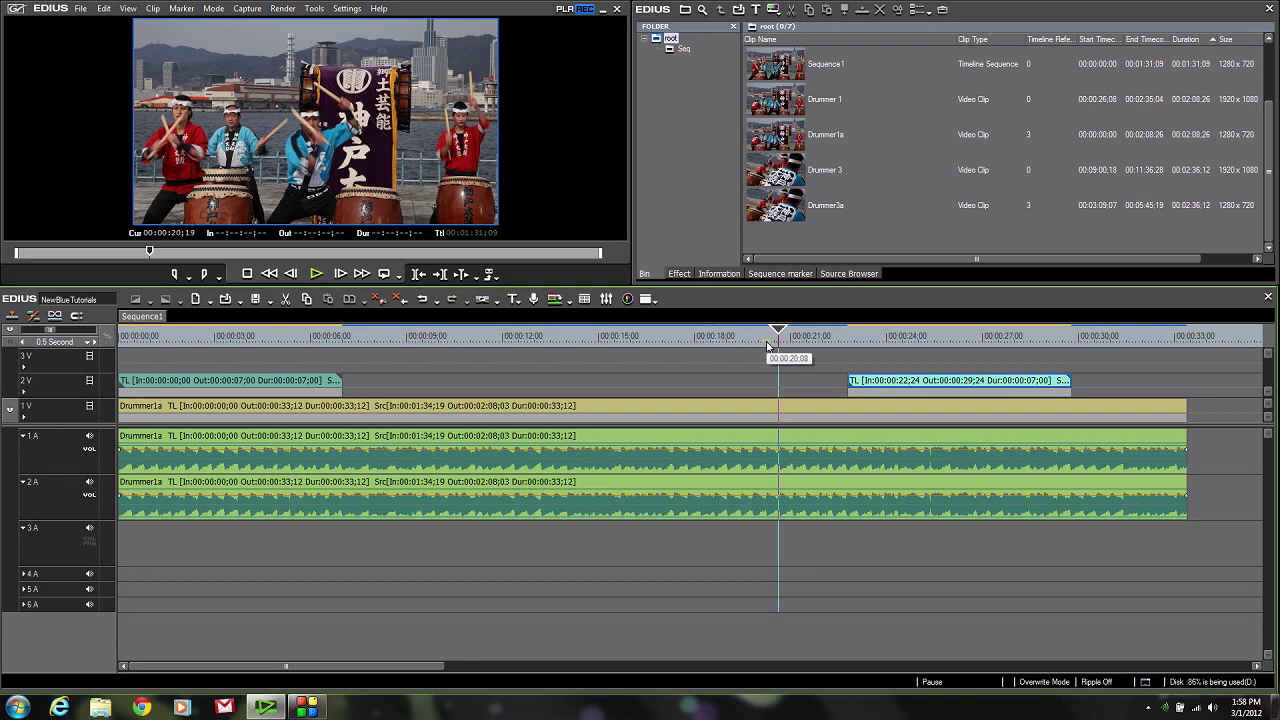
- Mark the second title clip's range with an in point at 00:00:22;24 and an out point at 00:00:29;24
left_click(848, 340)
key("i")
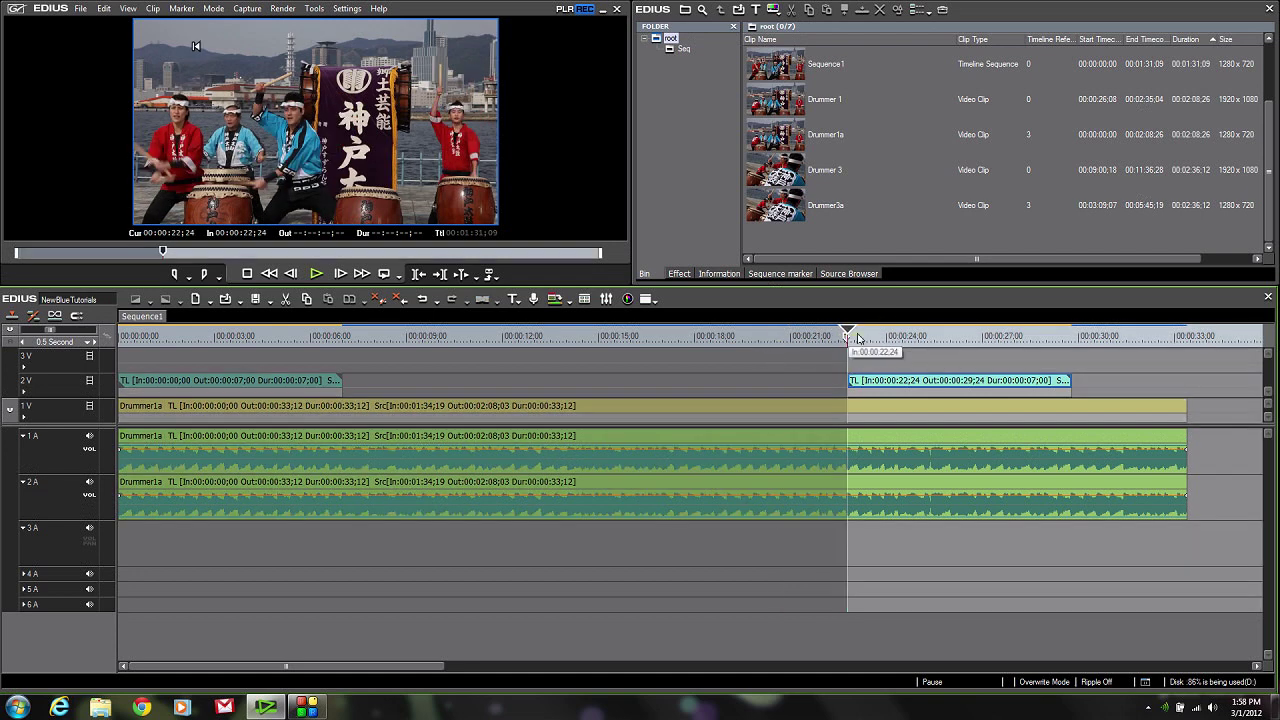
left_click_drag(849, 335, 1071, 333)
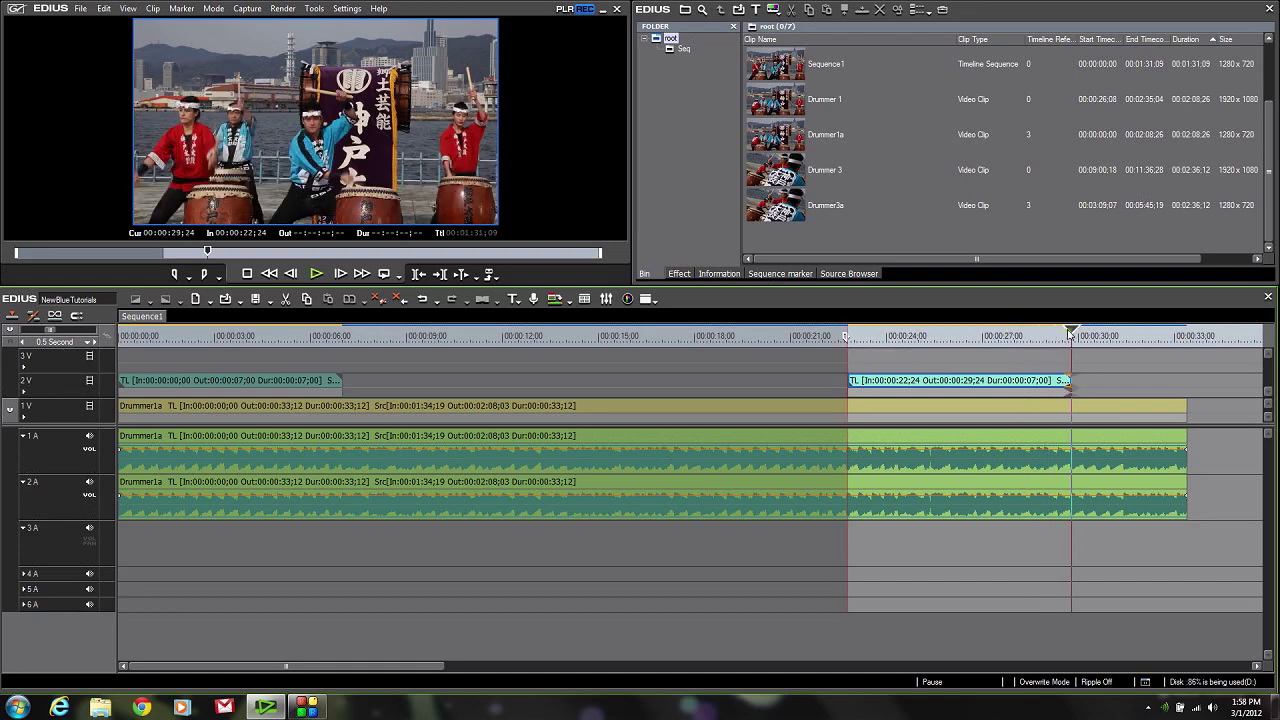
key("o")
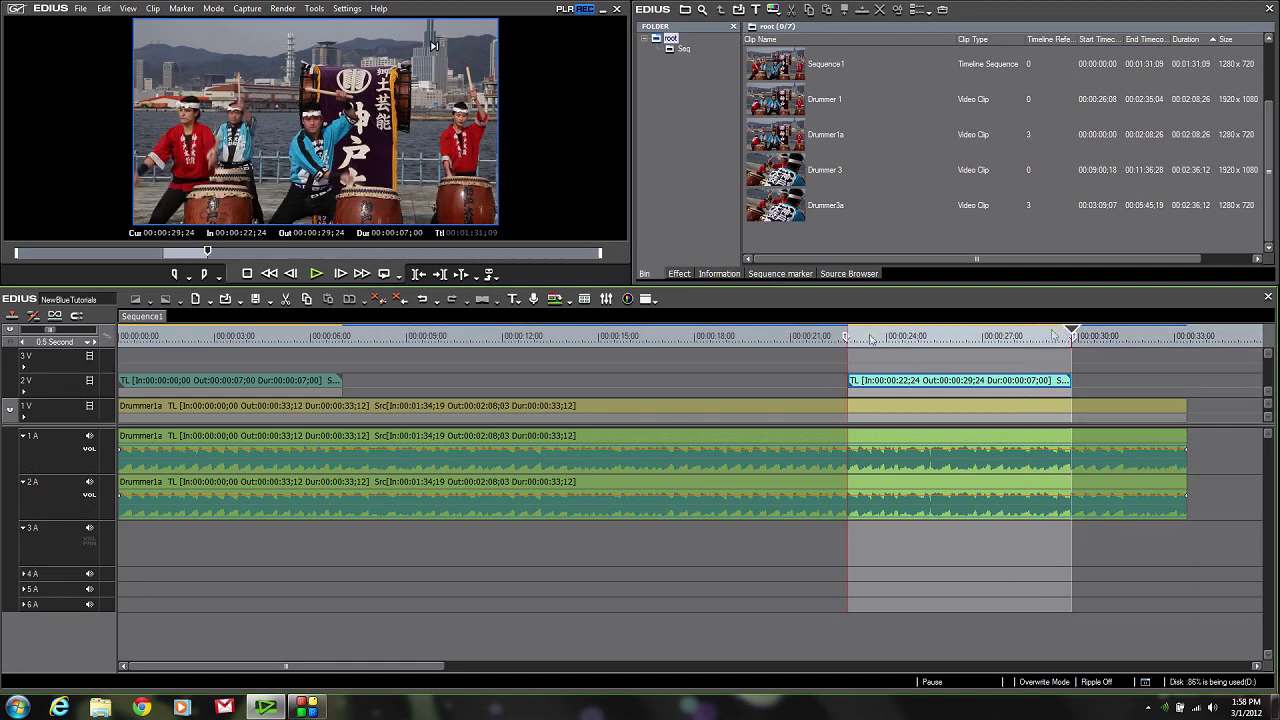
- Render the marked range between the in and out points on the timeline
left_click(568, 299)
mouse_move(575, 335)
left_click(760, 375)
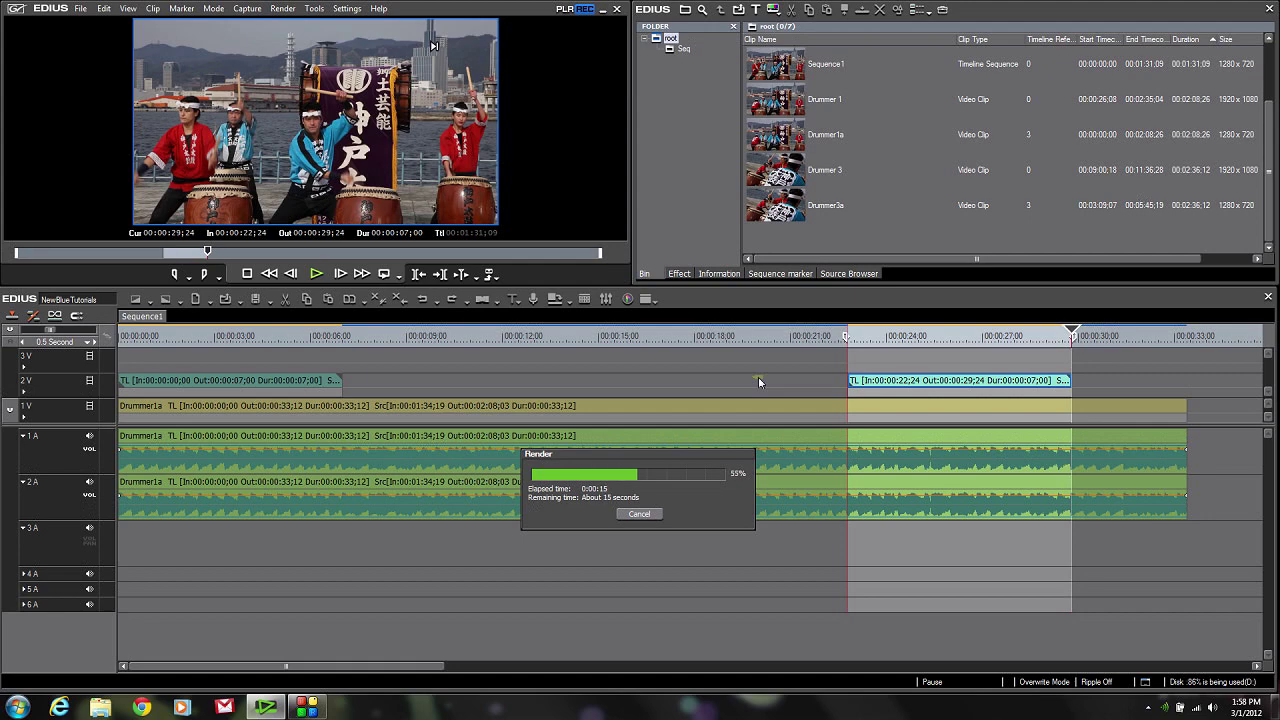
- Play back the rendered second title from about 00:00:21 until just past its end
left_click(791, 337)
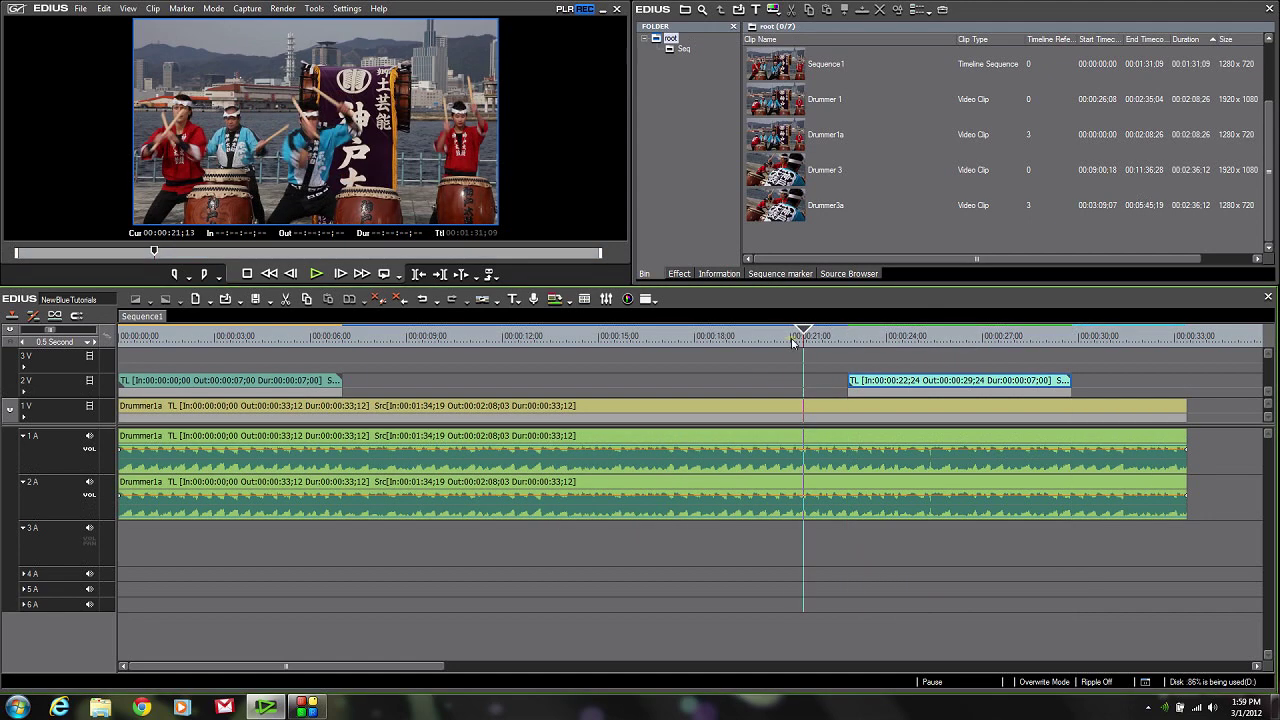
key("space")
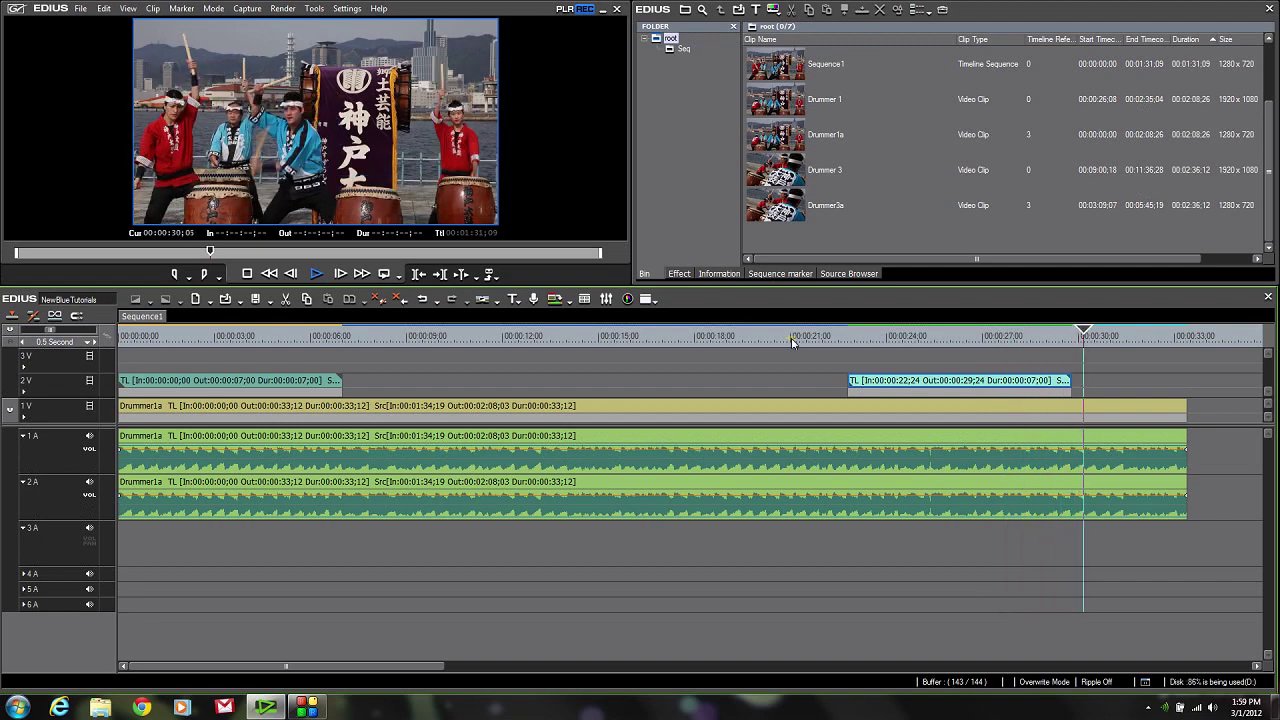
key("space")
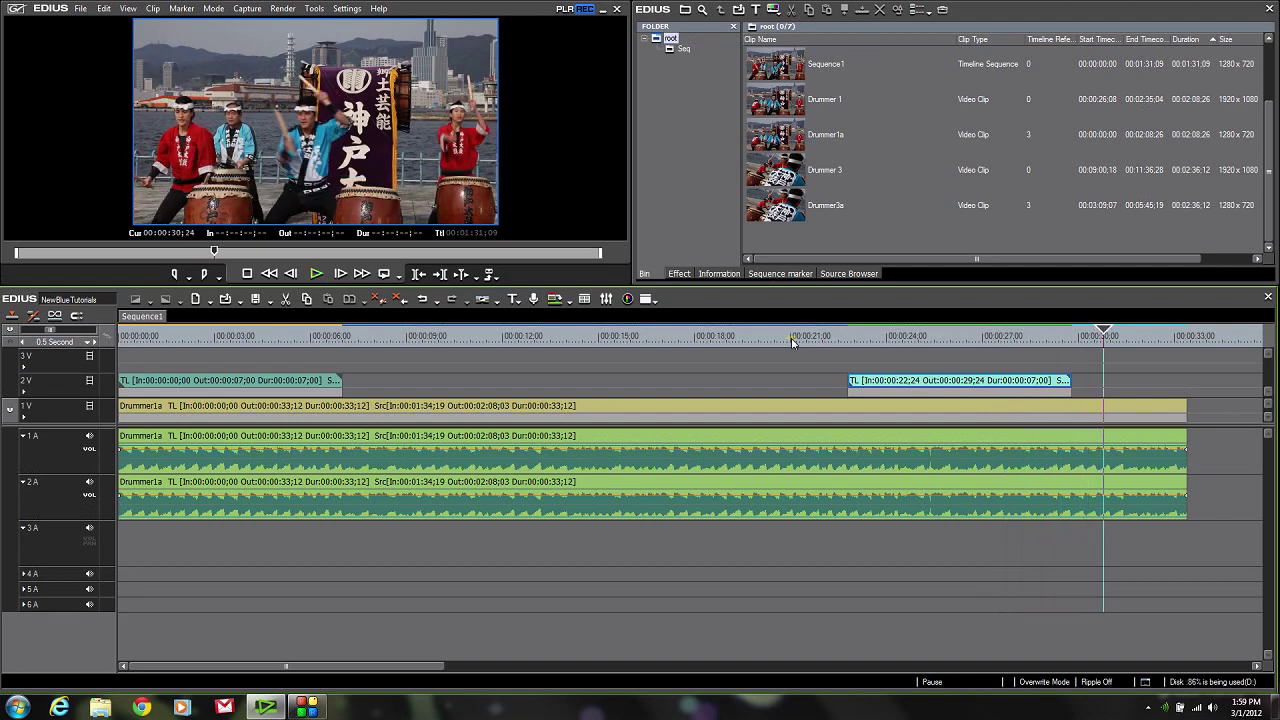